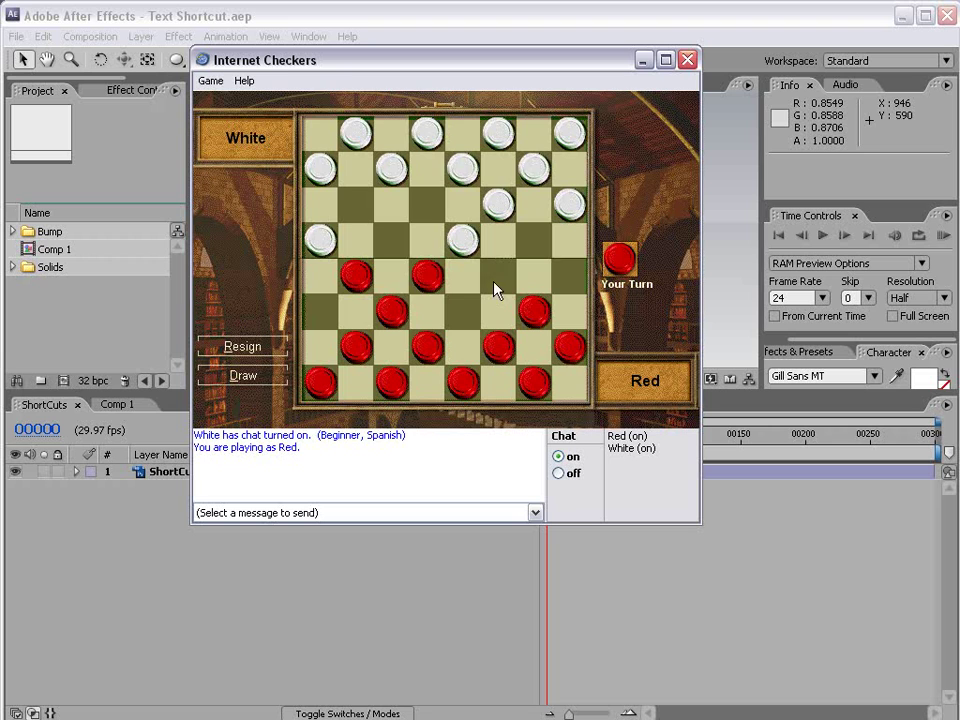
# - Move a red checker diagonally forward twice, opening and dismissing the chat message list in between
pyautogui.moveTo(422, 281); pyautogui.dragTo(392, 250)
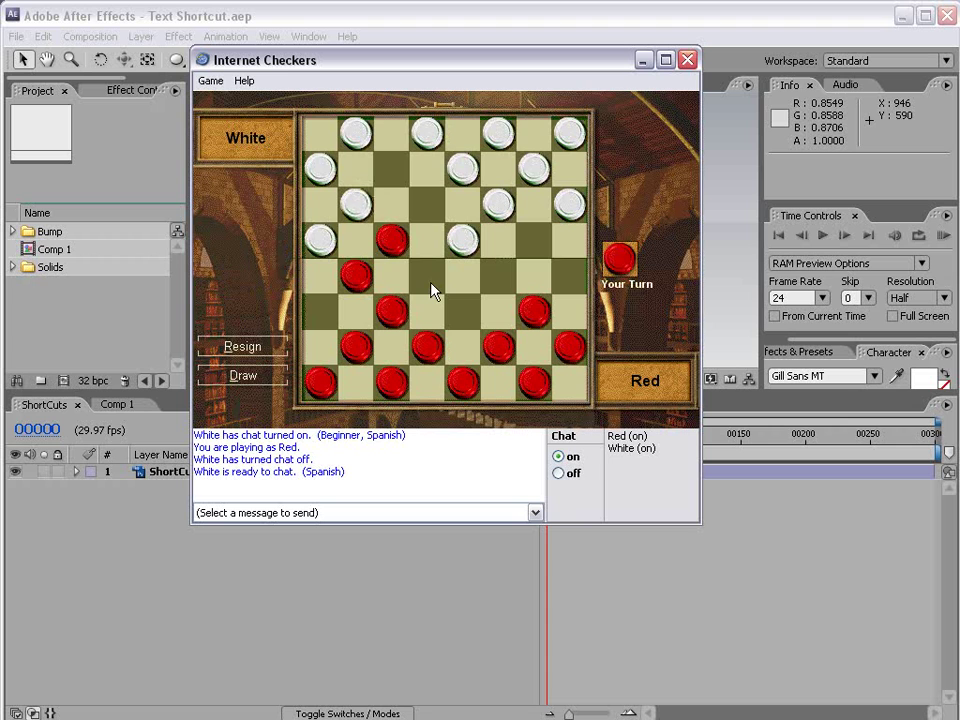
pyautogui.click(306, 513)
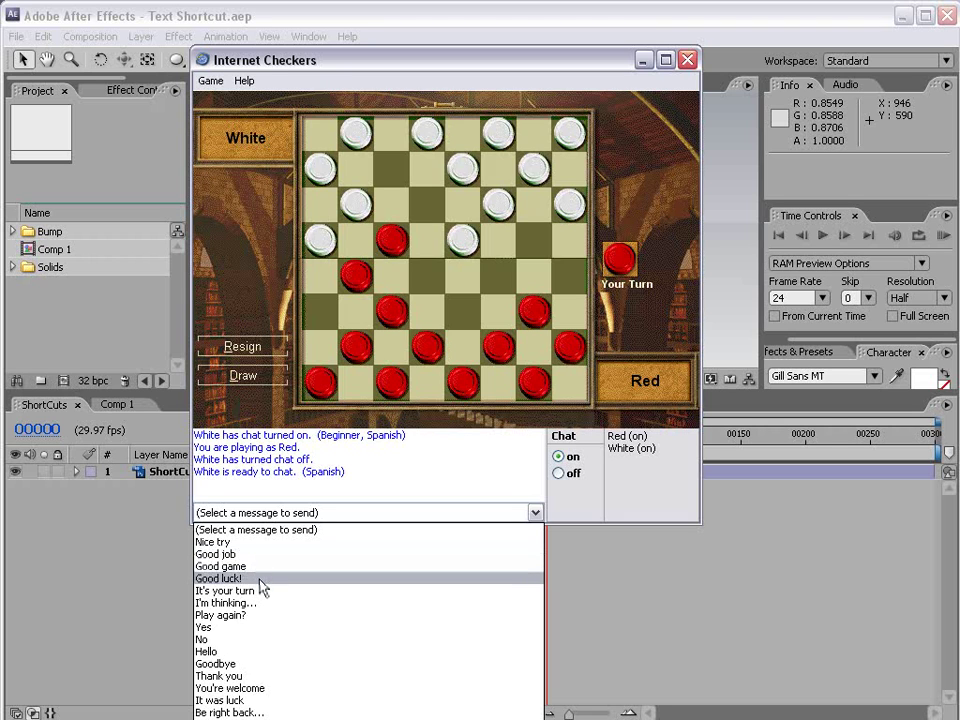
pyautogui.click(405, 236)
pyautogui.click(424, 212)
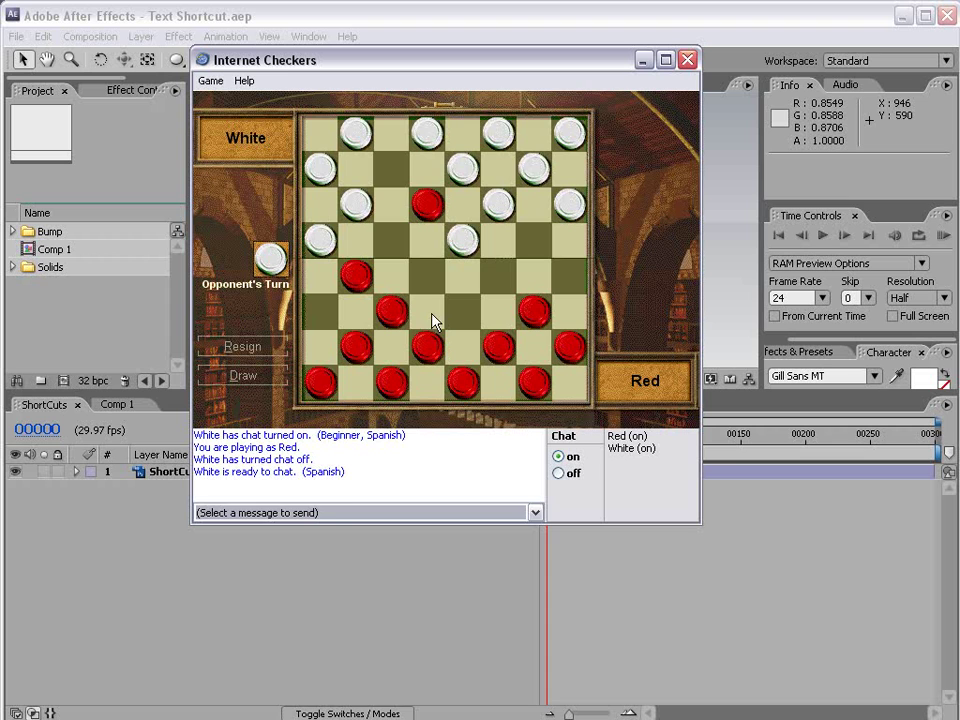
# - Open and dismiss the chat message list again, then close the checkers game window
pyautogui.click(334, 514)
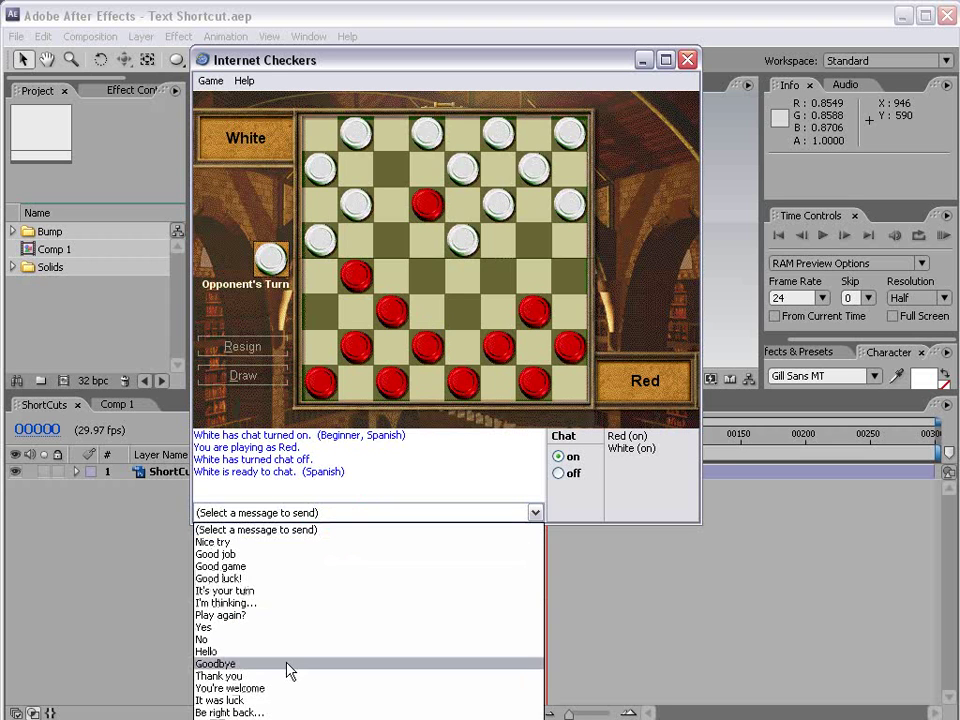
pyautogui.click(307, 515)
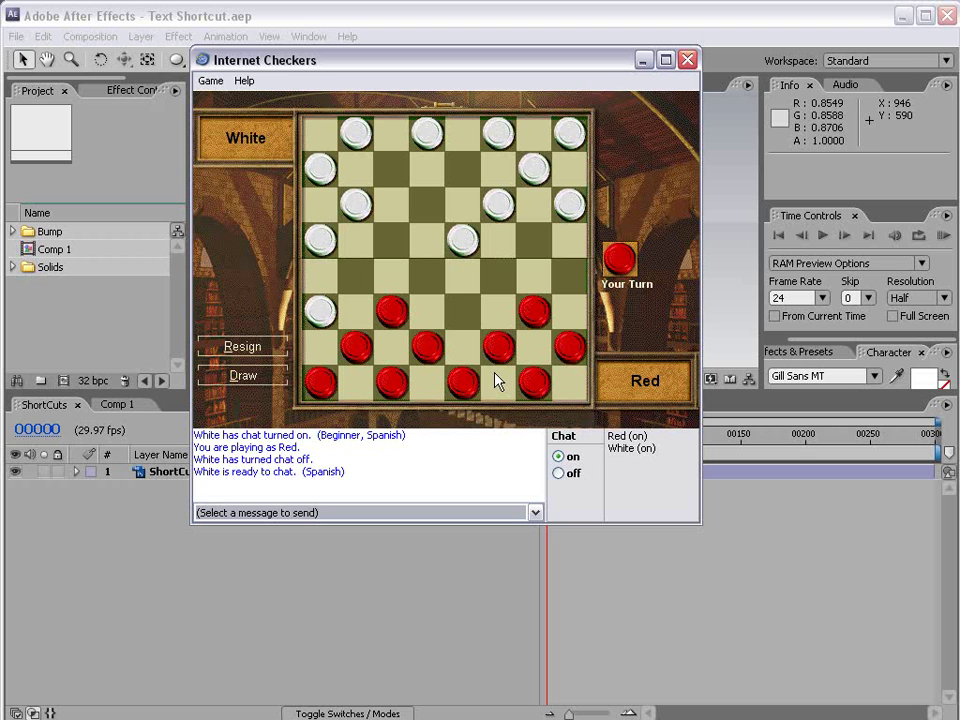
pyautogui.click(688, 60)
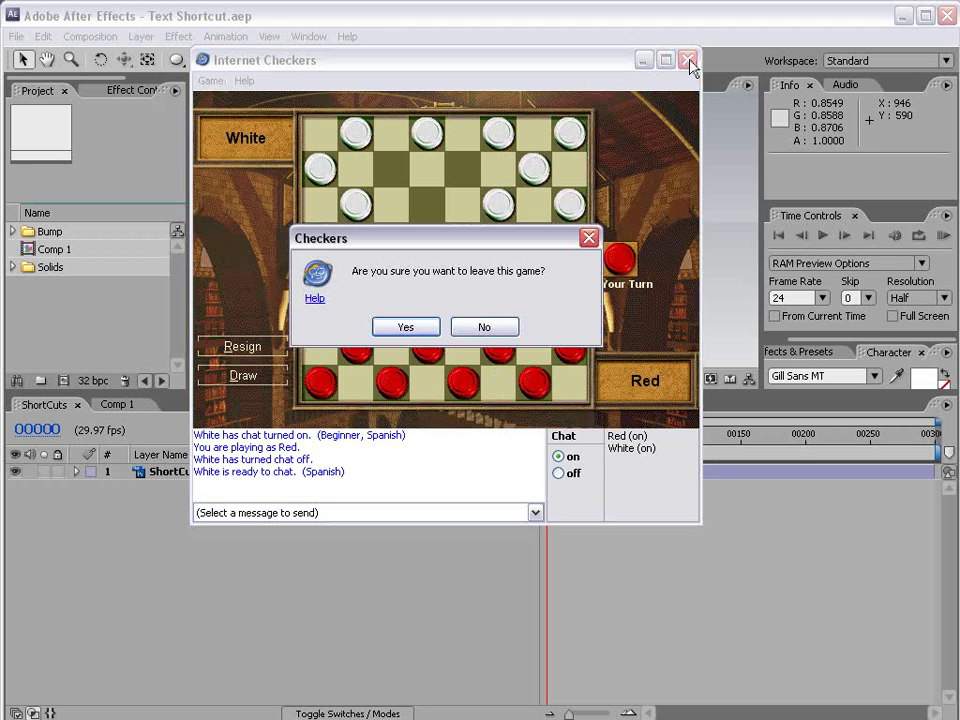
# - Confirm leaving Checkers, switch to Comp 1, preview it and move the playhead to frame 84
pyautogui.click(406, 328)
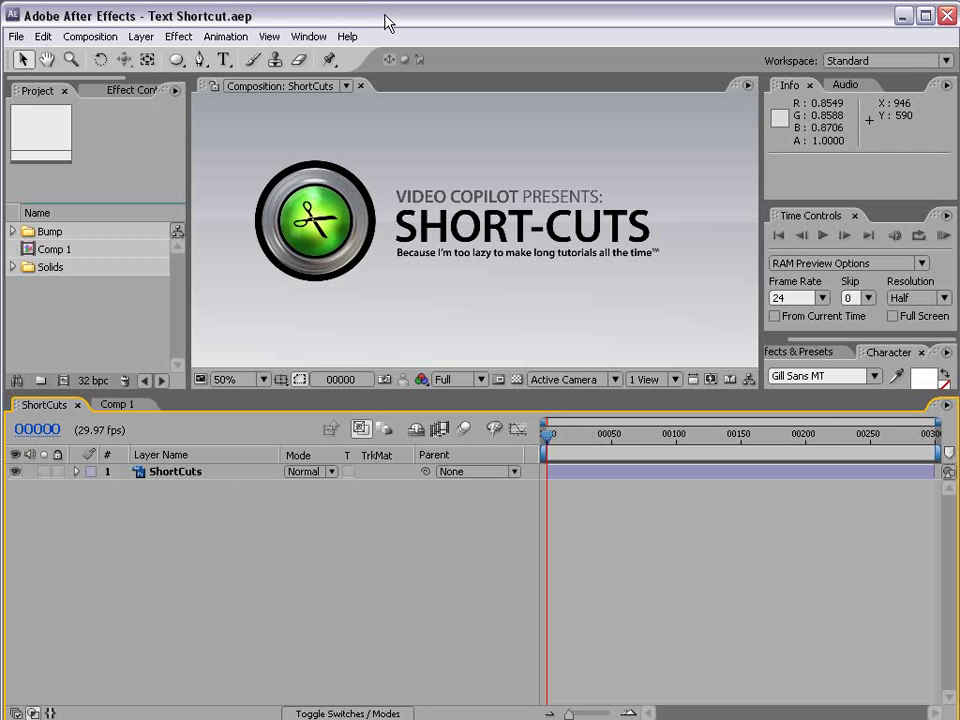
pyautogui.click(117, 405)
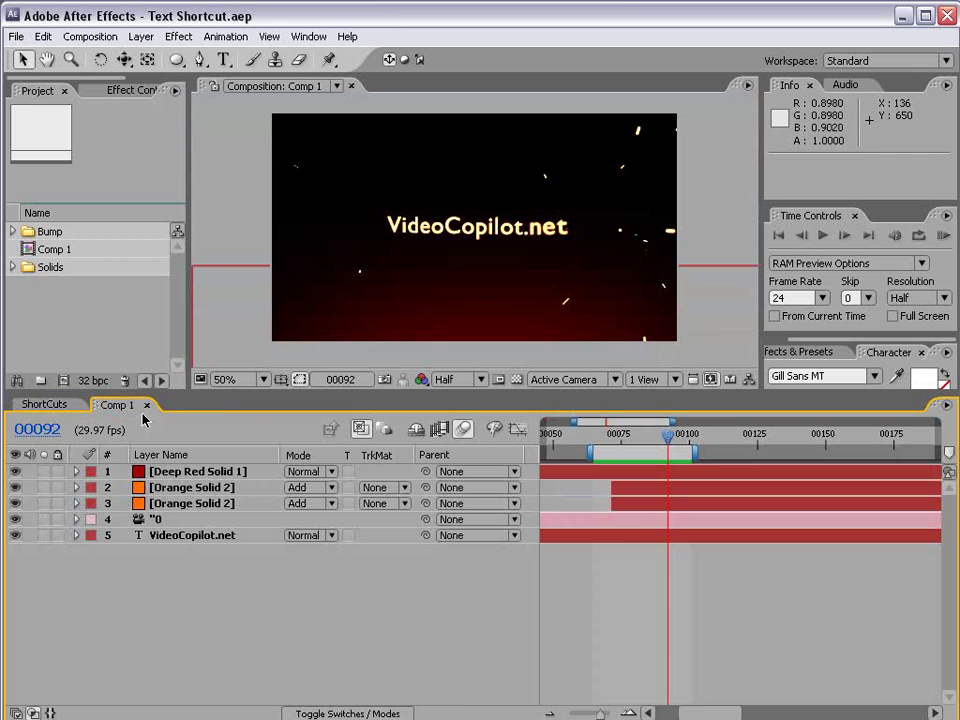
pyautogui.press('KP_0')
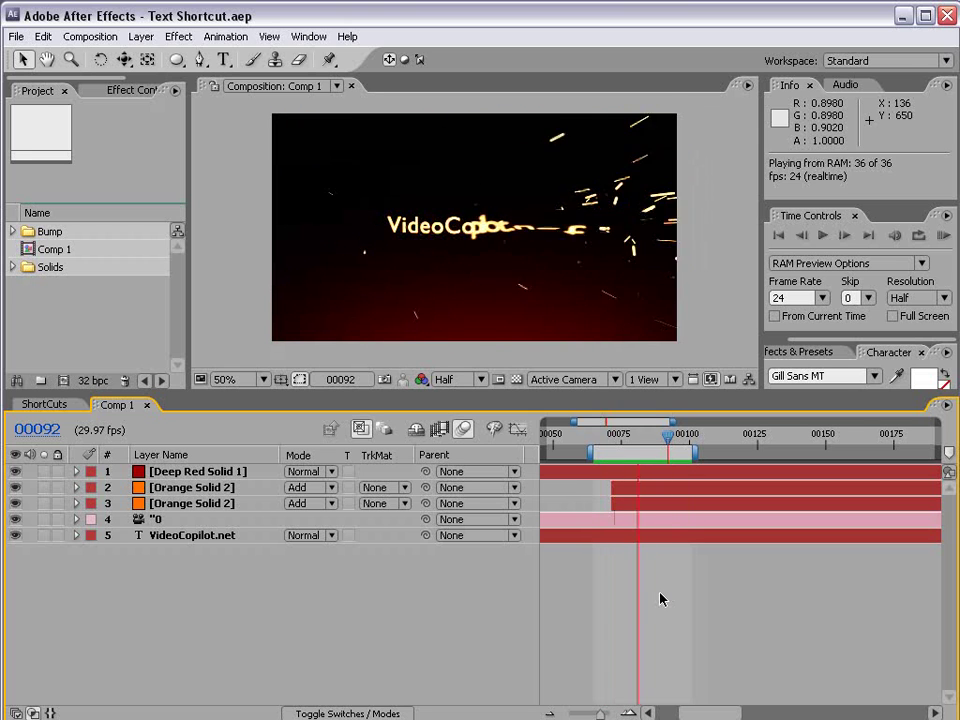
pyautogui.click(661, 599)
pyautogui.moveTo(597, 440); pyautogui.dragTo(644, 442)
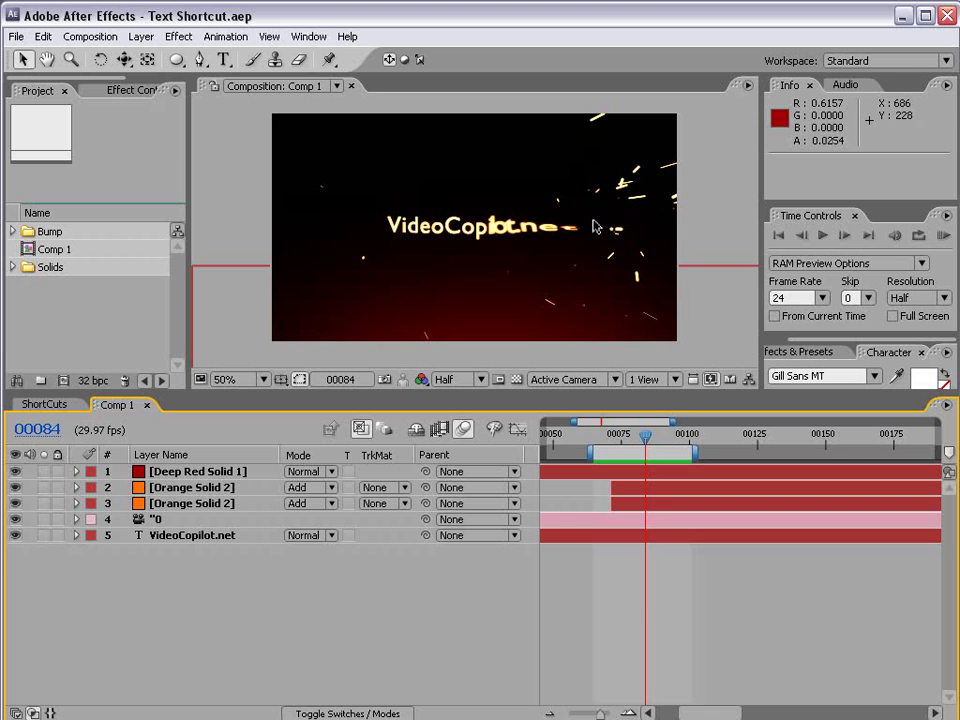
# - Create Comp 3 with the NTSC D1 Widescreen Square Pixel preset (864×486, 300 frames)
pyautogui.click(89, 38)
pyautogui.click(90, 55)
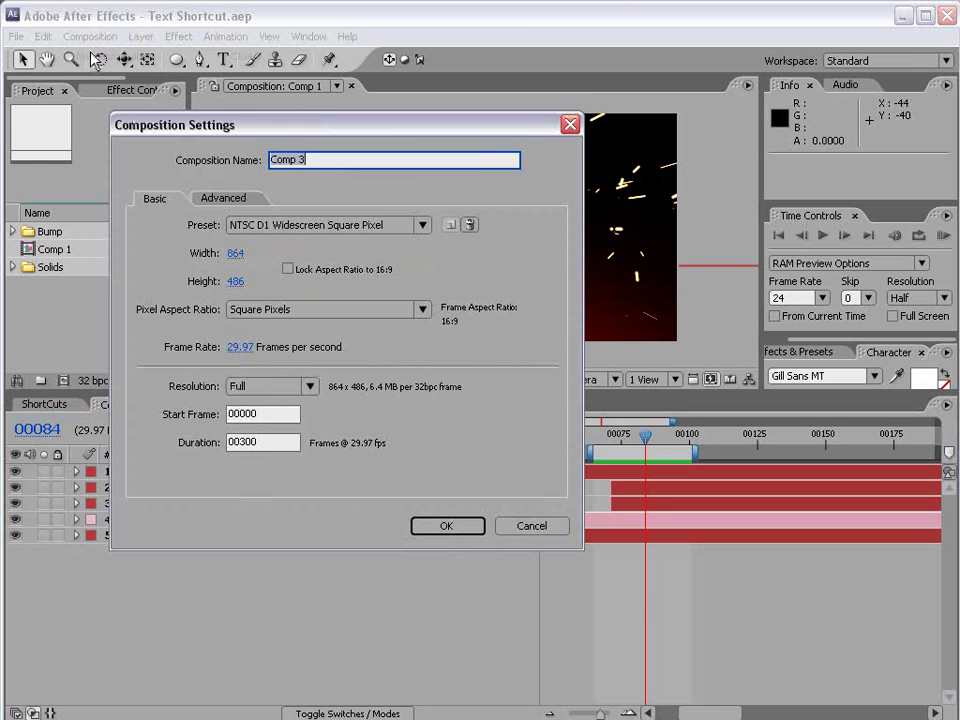
pyautogui.click(360, 226)
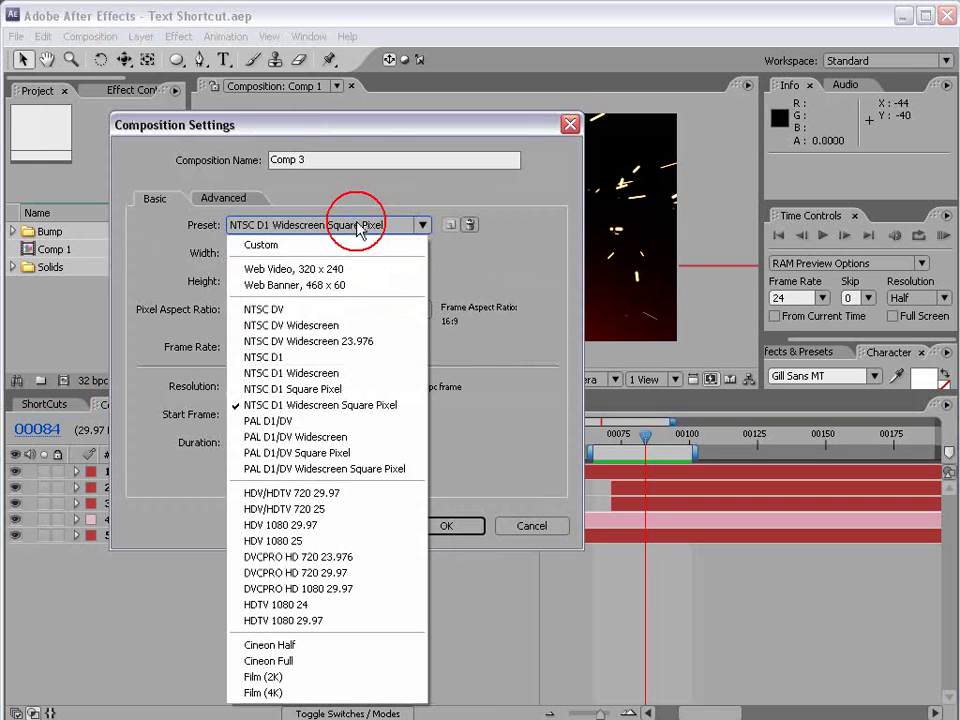
pyautogui.click(355, 406)
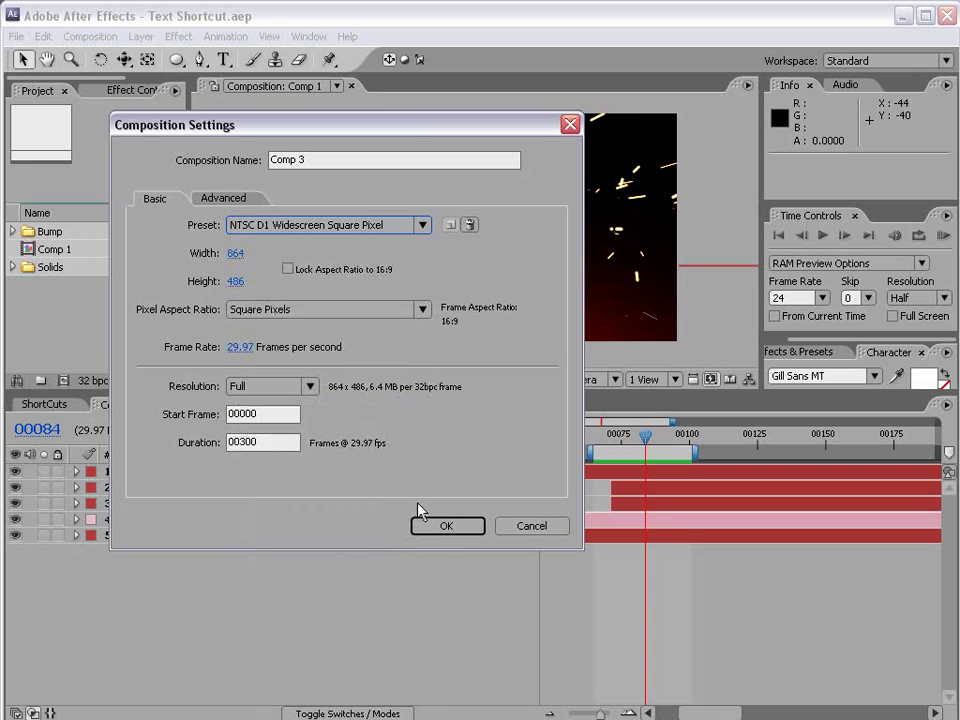
pyautogui.click(449, 532)
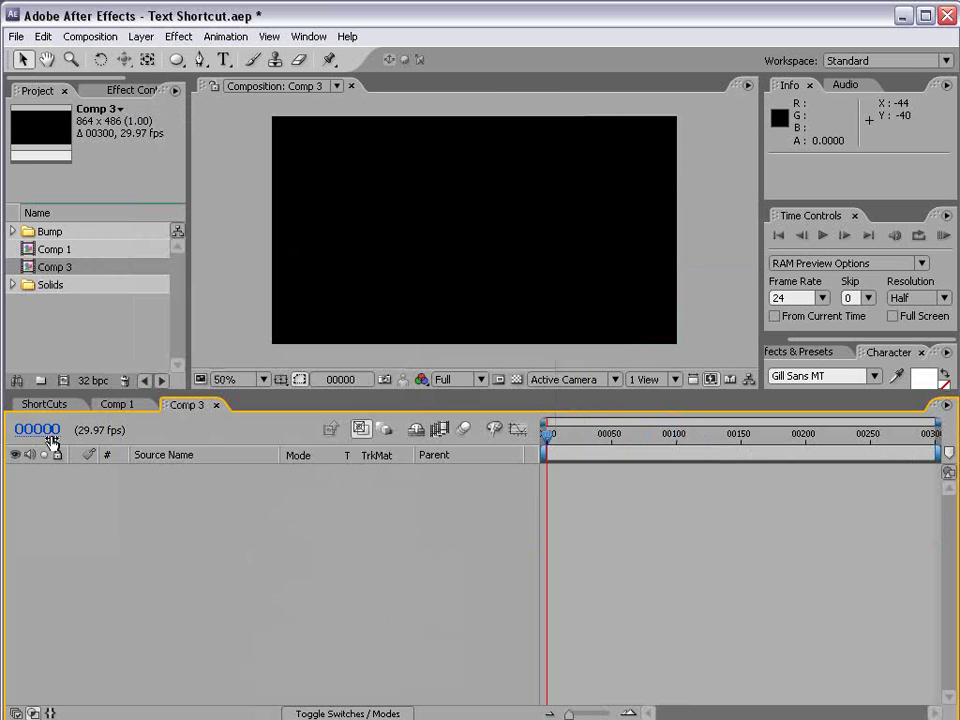
# - Cycle the timeline time display through timecode and back to frames
pyautogui.keyDown('ctrl'); pyautogui.click(46, 432); pyautogui.keyUp('ctrl')
pyautogui.keyDown('ctrl'); pyautogui.click(46, 432); pyautogui.keyUp('ctrl')
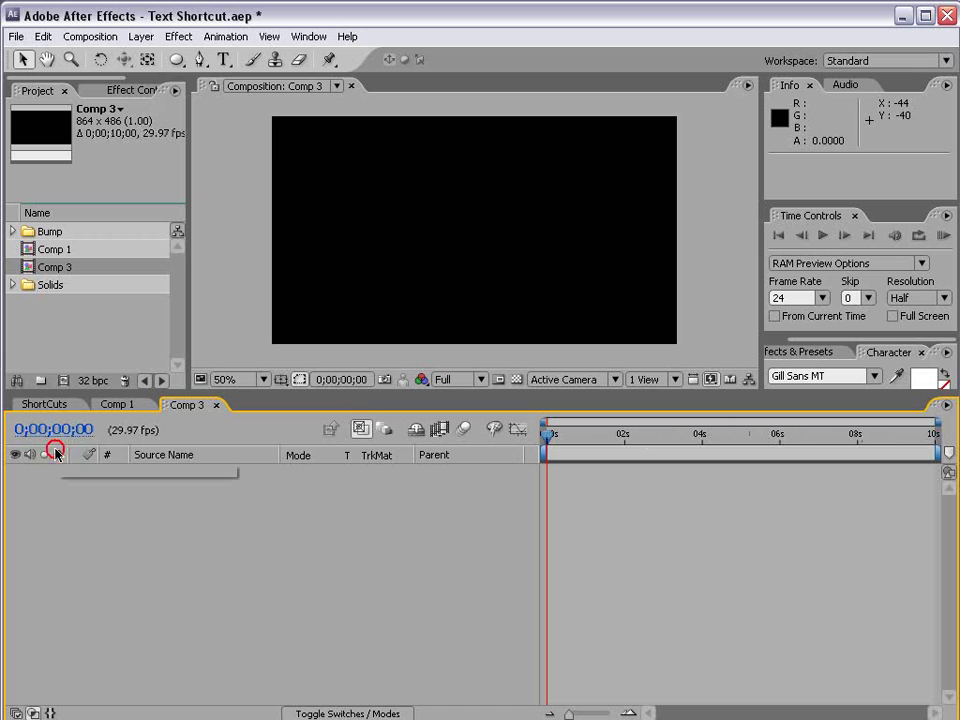
pyautogui.keyDown('ctrl'); pyautogui.click(47, 432); pyautogui.keyUp('ctrl')
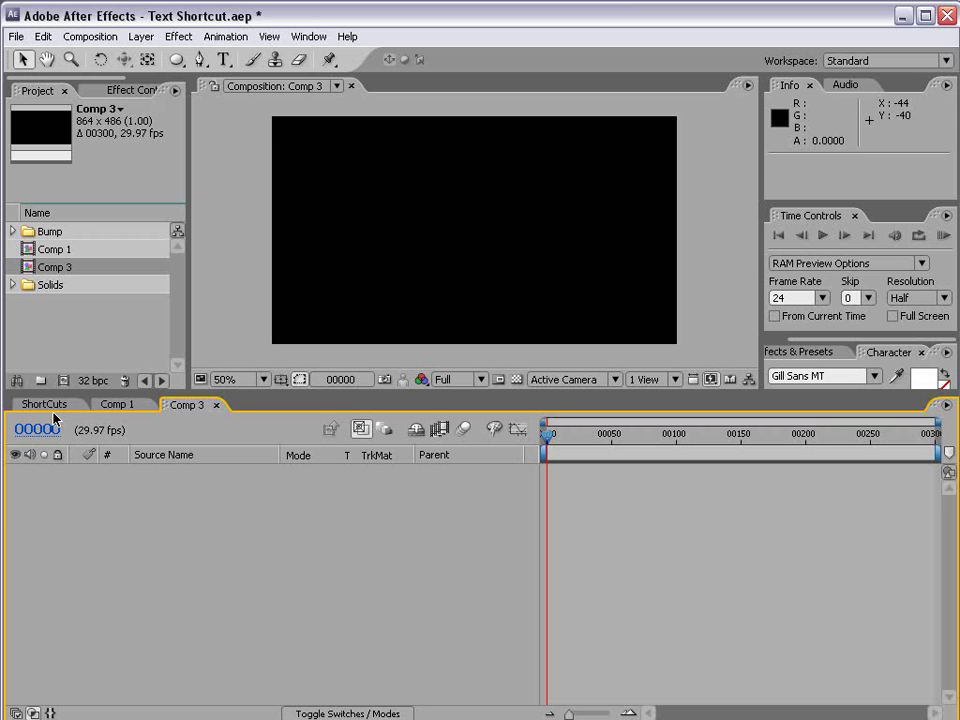
# - Add a full-frame black solid layer to Comp 3
pyautogui.click(141, 36)
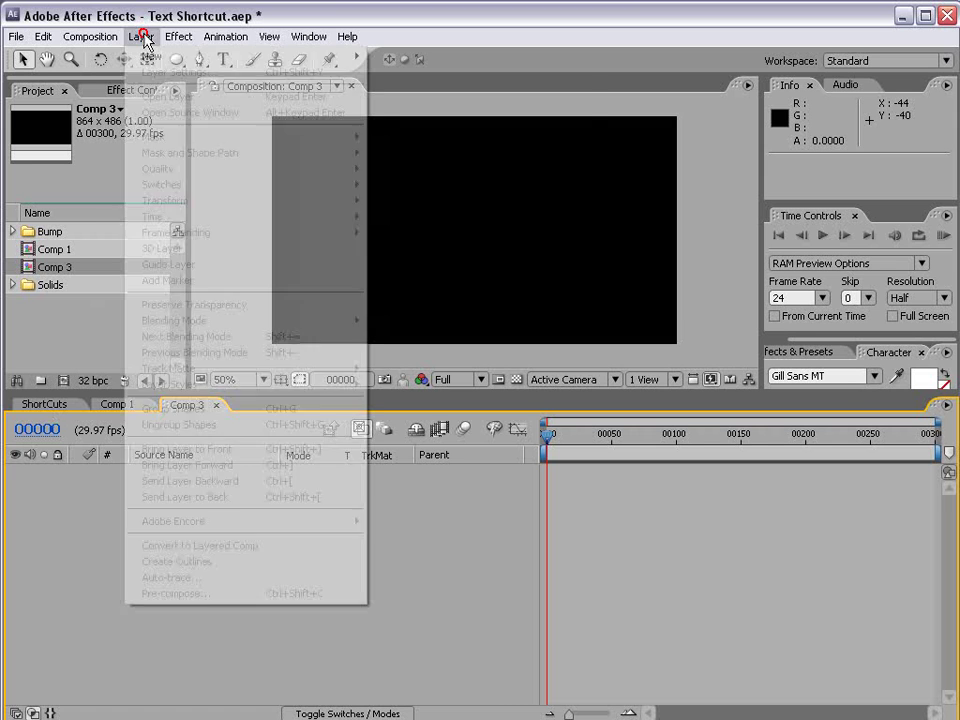
pyautogui.click(150, 56)
pyautogui.click(446, 72)
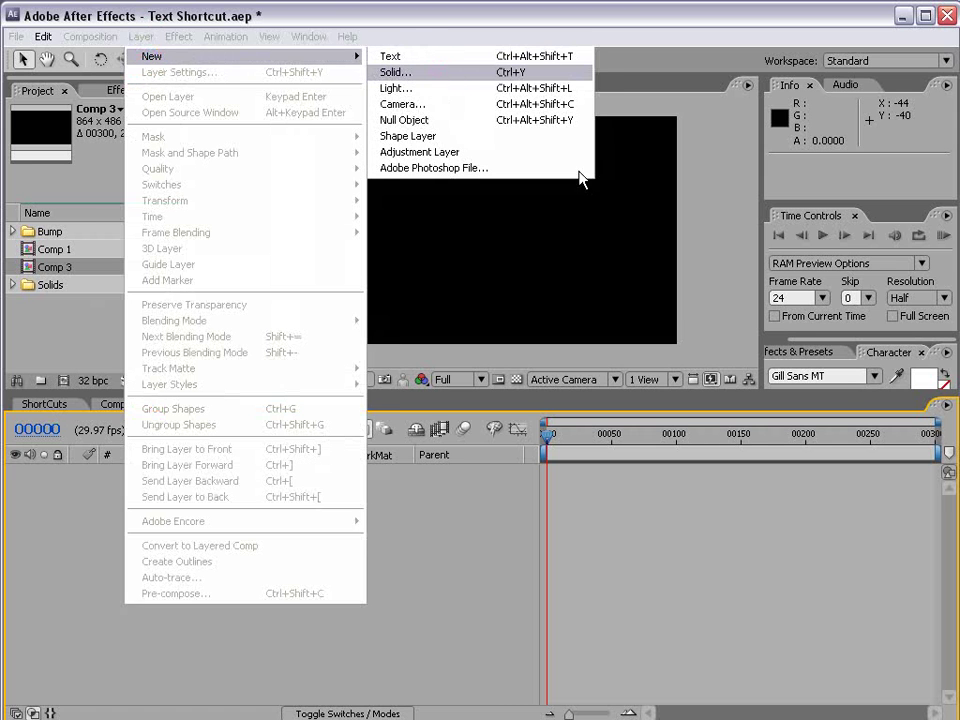
pyautogui.click(390, 476)
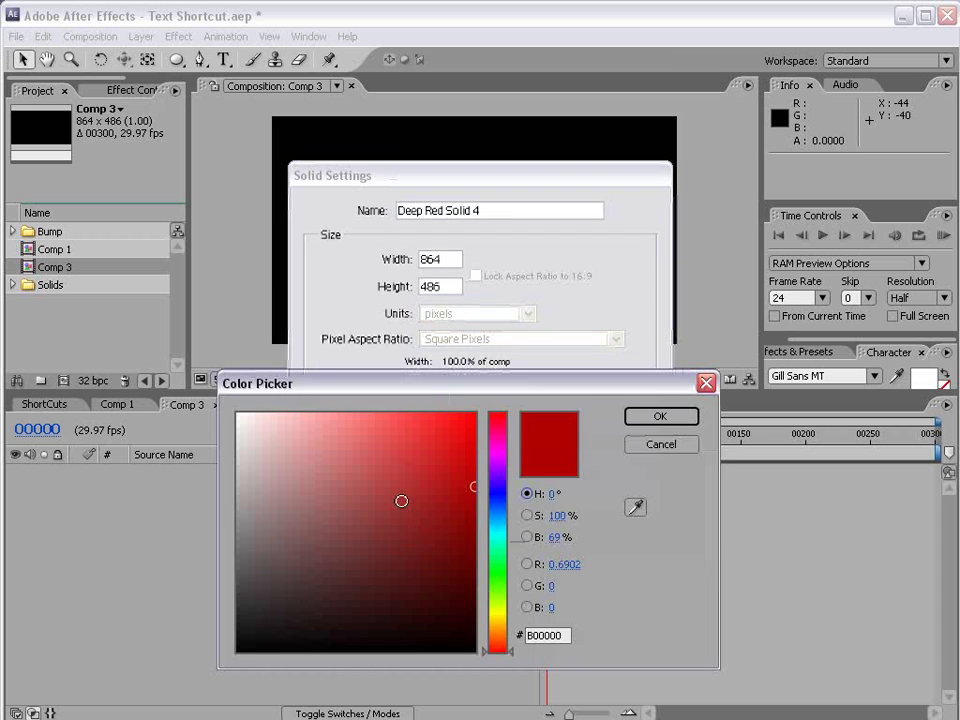
pyautogui.moveTo(472, 648); pyautogui.dragTo(512, 651)
pyautogui.click(660, 416)
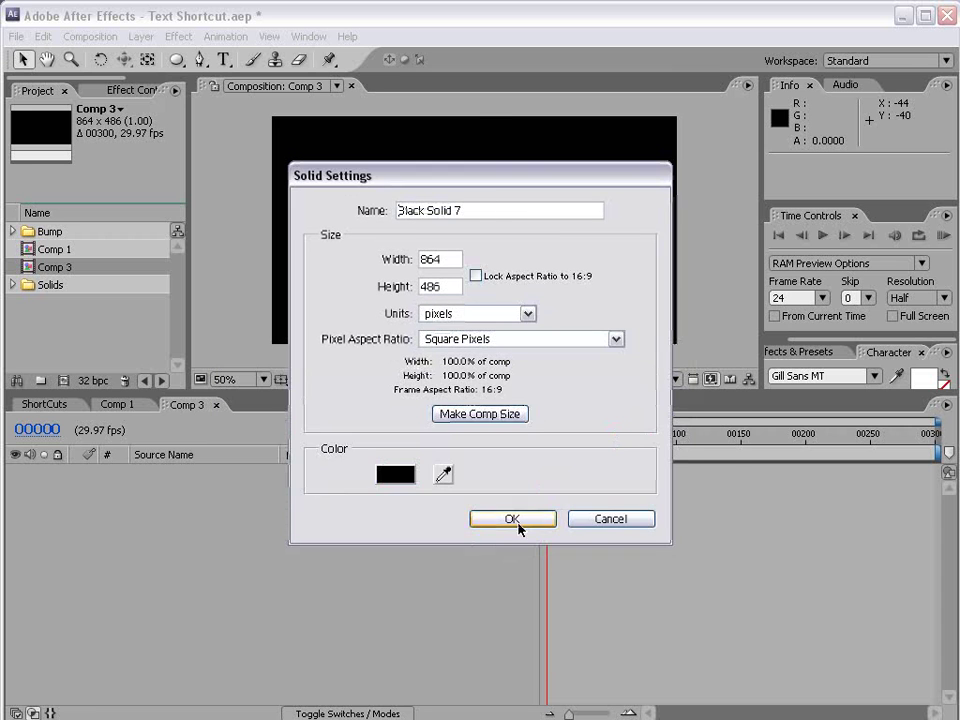
pyautogui.click(518, 518)
# - Start a second solid layer and pick a saturated red as its colour
pyautogui.click(141, 36)
pyautogui.moveTo(145, 57)
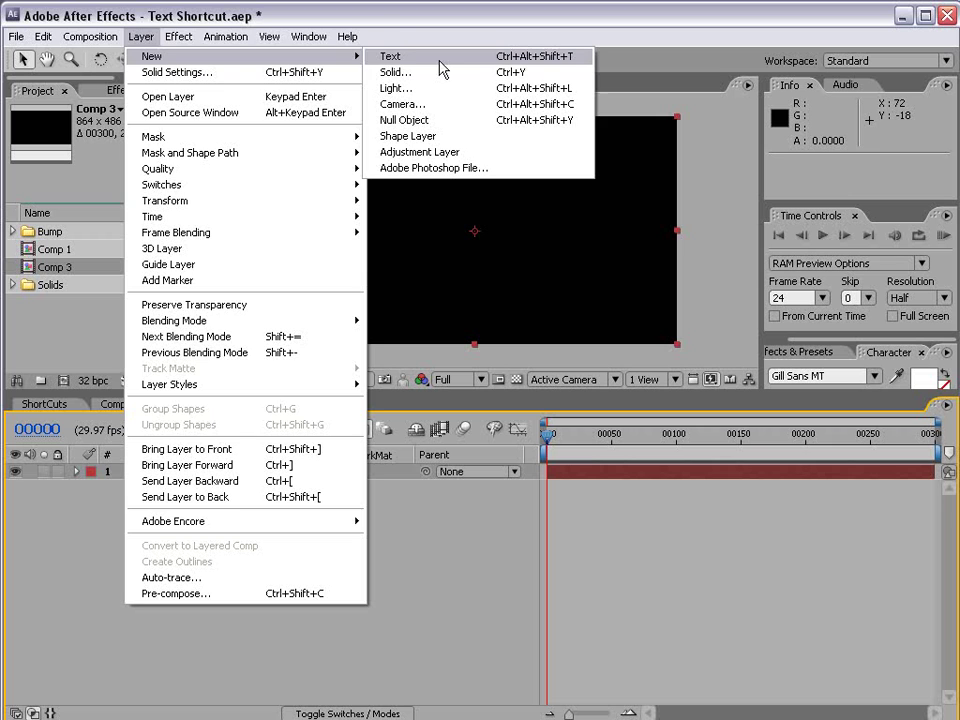
pyautogui.click(435, 75)
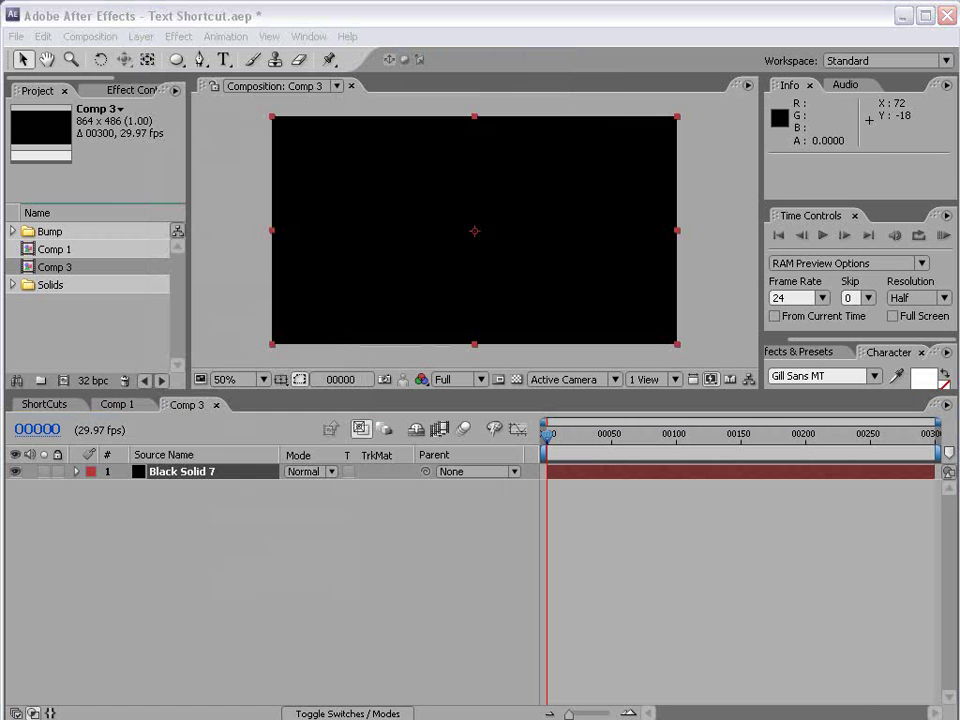
pyautogui.click(276, 431)
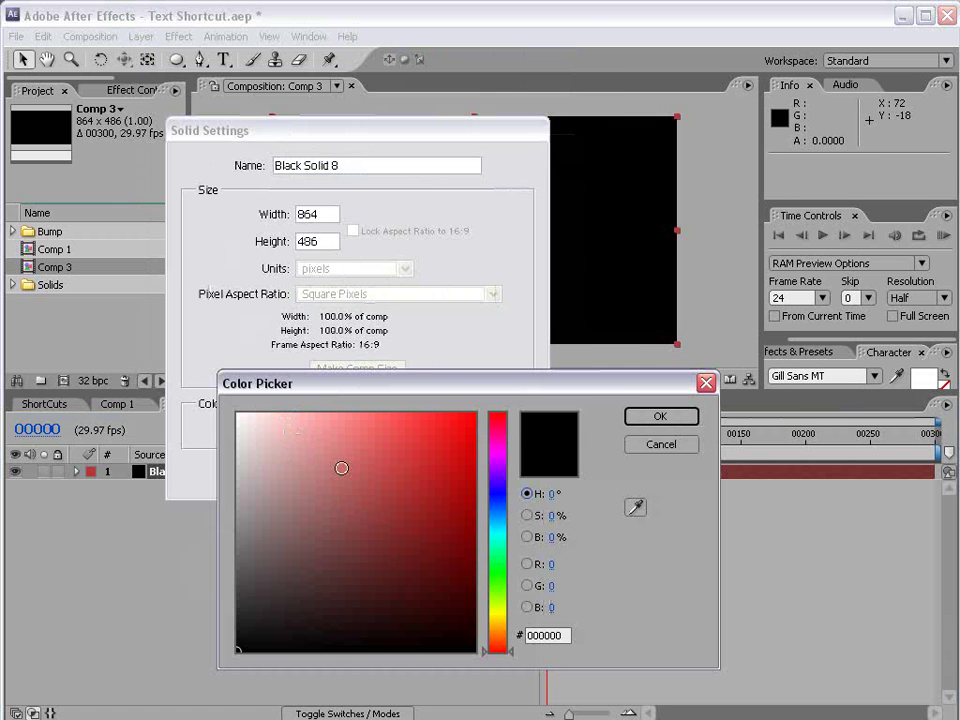
pyautogui.click(506, 516)
pyautogui.click(487, 413)
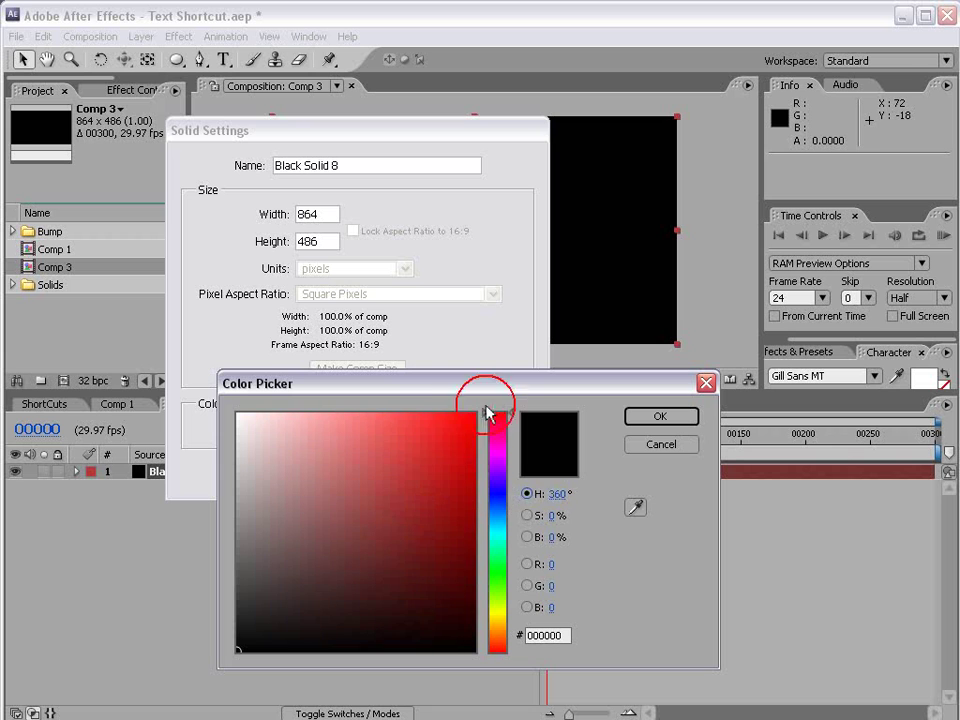
pyautogui.click(476, 438)
# - Create the red solid and give it an elliptical mask along the bottom, feathered about 251 px
pyautogui.click(650, 417)
pyautogui.click(402, 473)
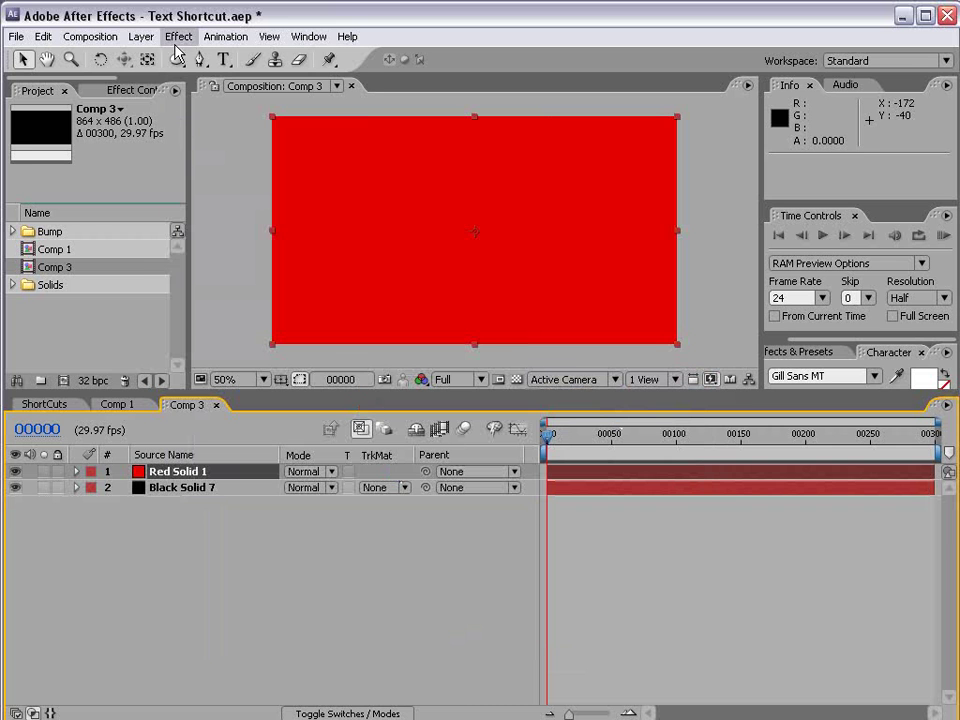
pyautogui.moveTo(177, 59); pyautogui.dragTo(272, 101)
pyautogui.press(',')
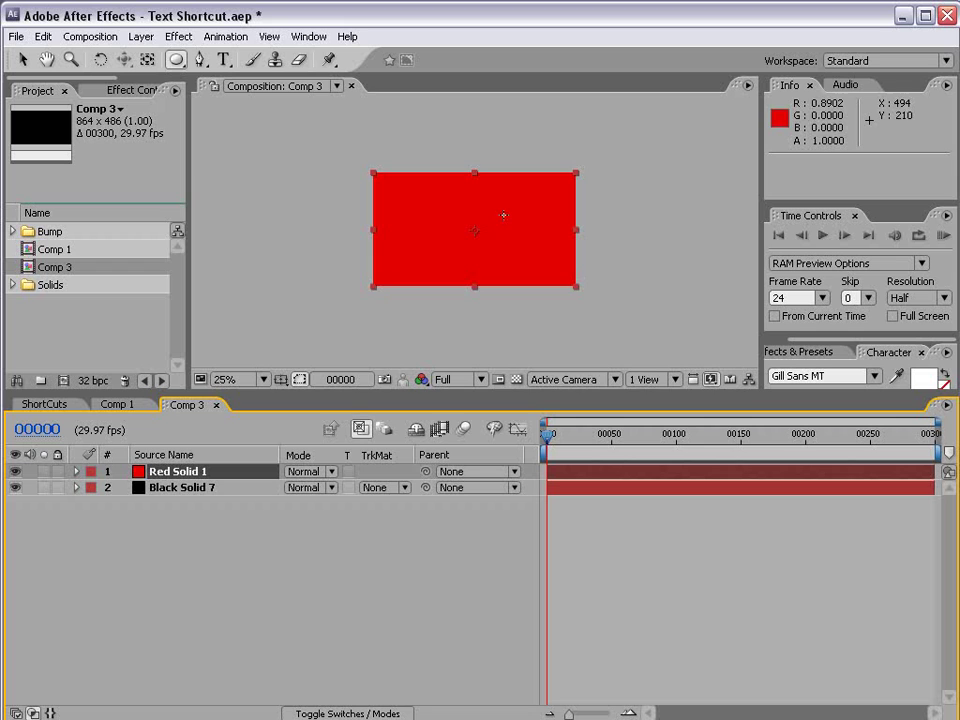
pyautogui.moveTo(358, 330); pyautogui.dragTo(585, 265)
pyautogui.press('f')
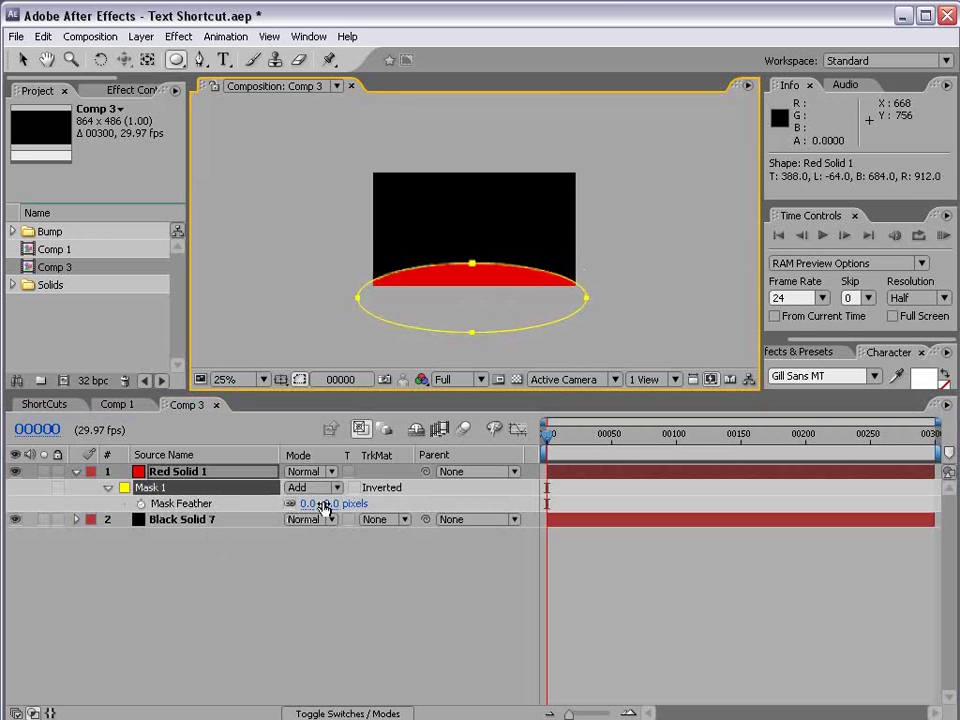
pyautogui.moveTo(325, 506); pyautogui.dragTo(516, 502)
# - Lower the red solid's opacity to 44%
pyautogui.press('t')
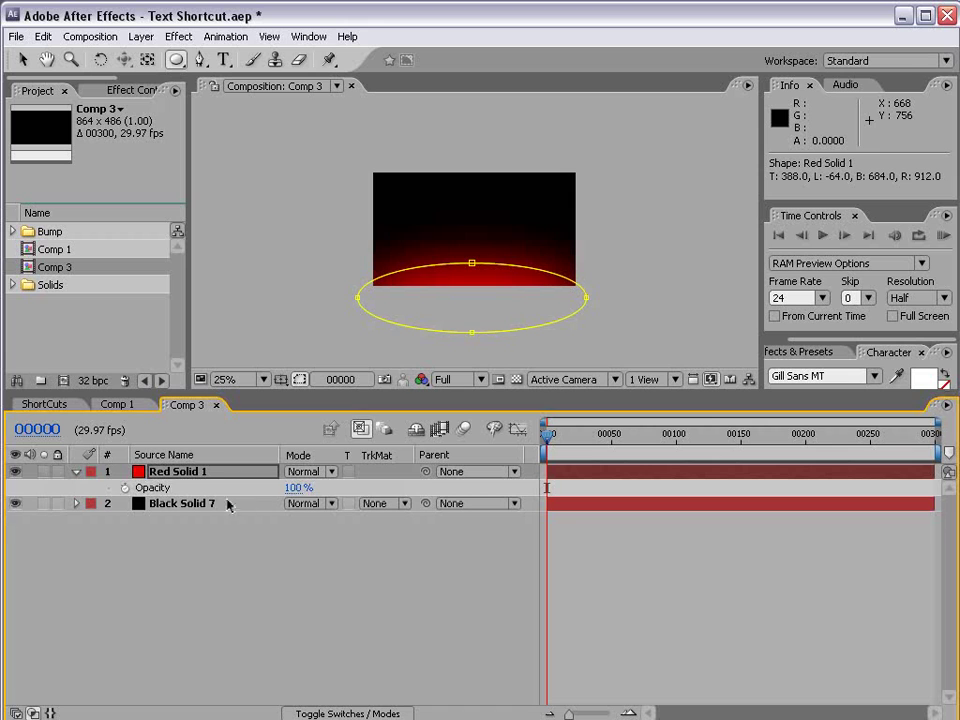
pyautogui.moveTo(298, 487); pyautogui.dragTo(236, 491)
pyautogui.click(465, 544)
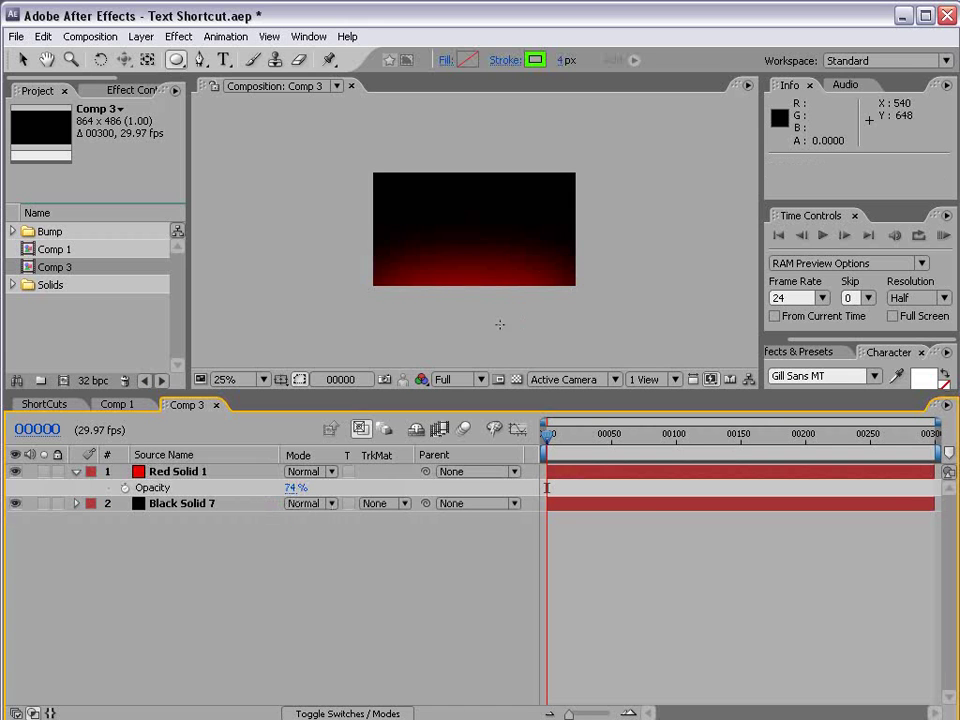
pyautogui.press('.')
pyautogui.moveTo(314, 497); pyautogui.dragTo(279, 489)
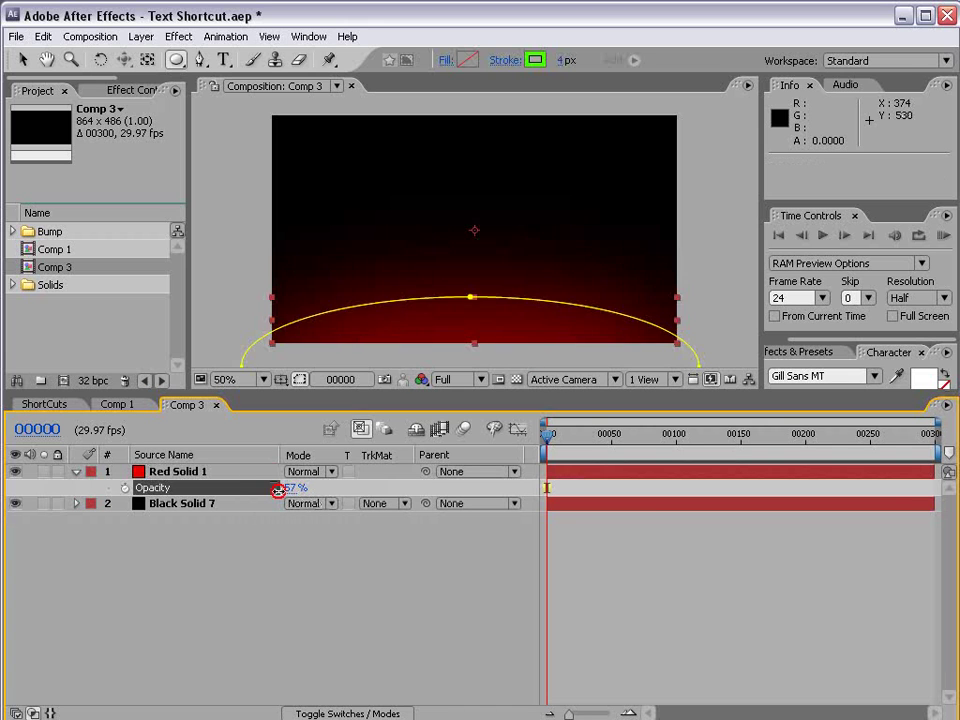
pyautogui.click(471, 523)
# - Type the title VIDEO COPILOT, move it toward the centre and scale it to about 73%
pyautogui.click(223, 59)
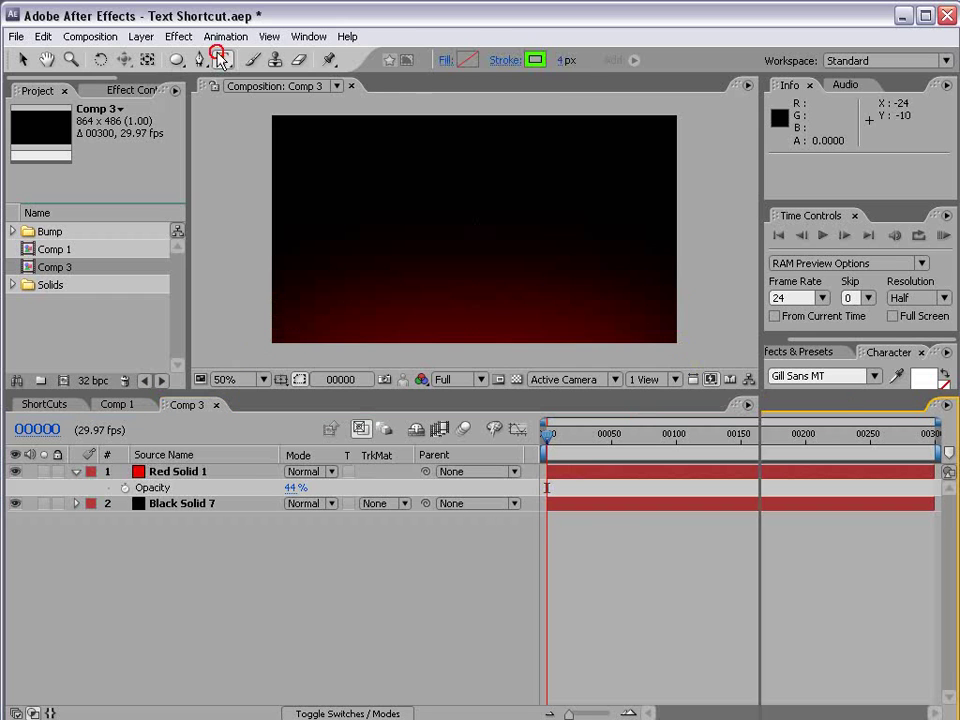
pyautogui.click(320, 228)
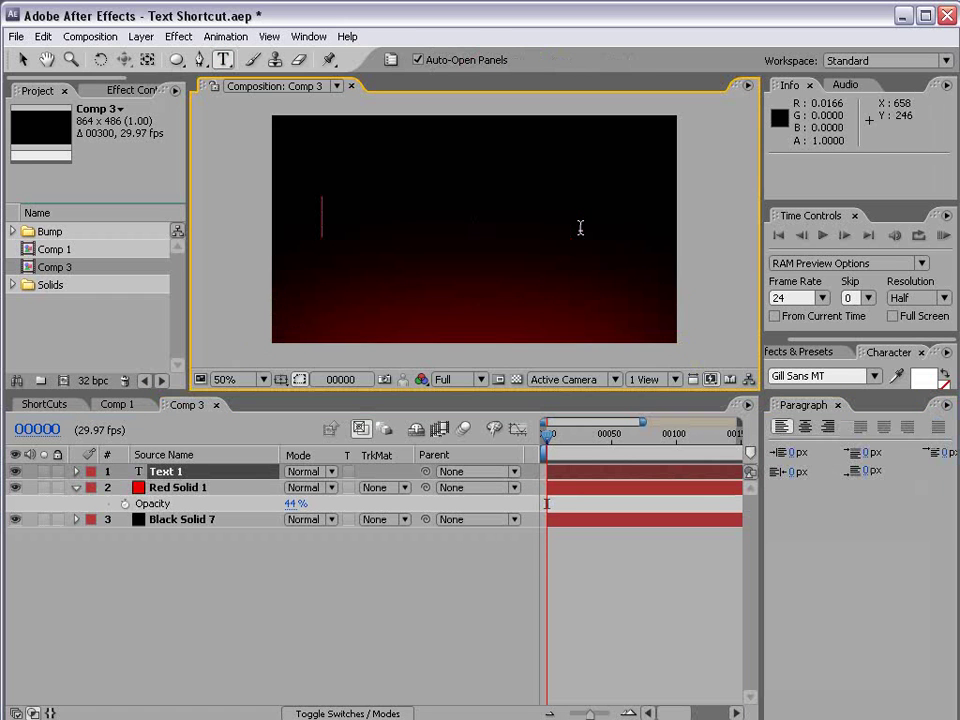
pyautogui.write('VIDEO COPILOT')
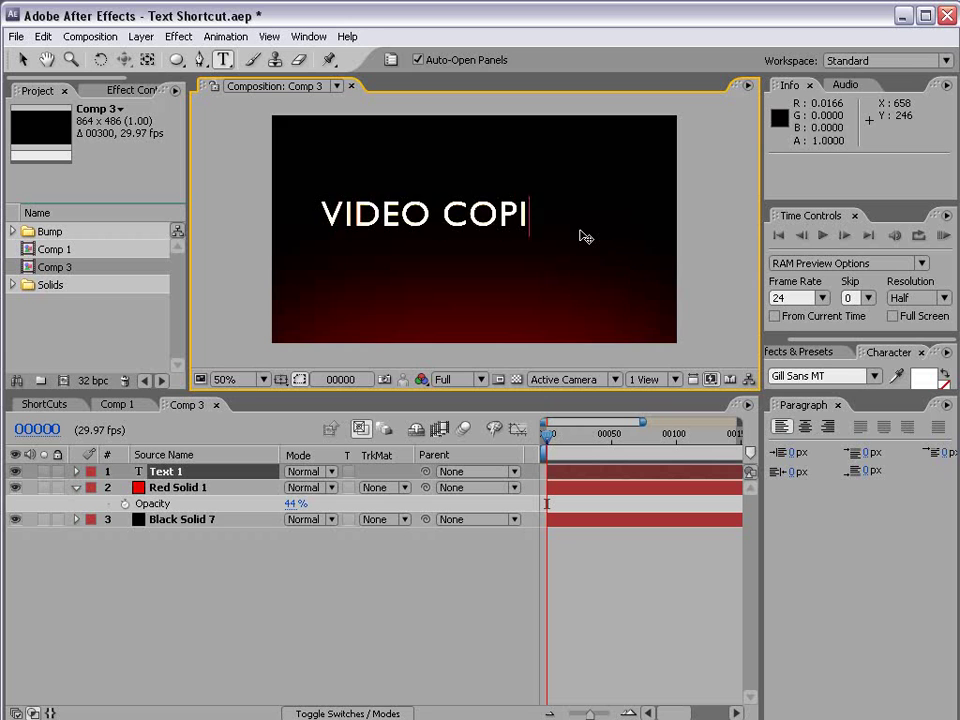
pyautogui.click(22, 59)
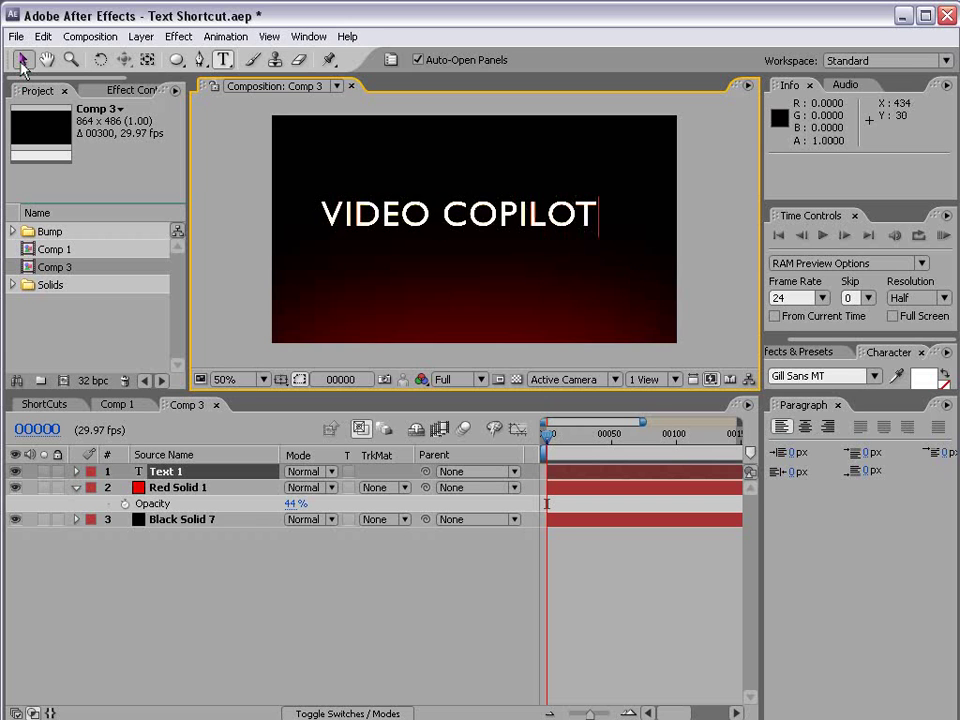
pyautogui.moveTo(523, 217); pyautogui.dragTo(545, 243)
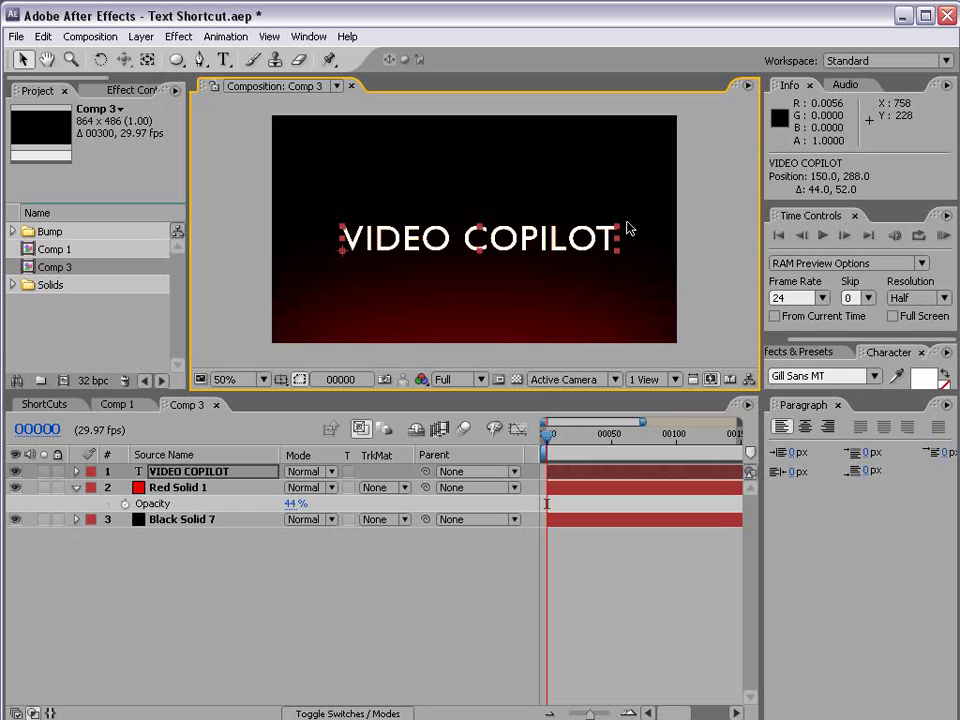
pyautogui.moveTo(618, 226); pyautogui.dragTo(537, 238)
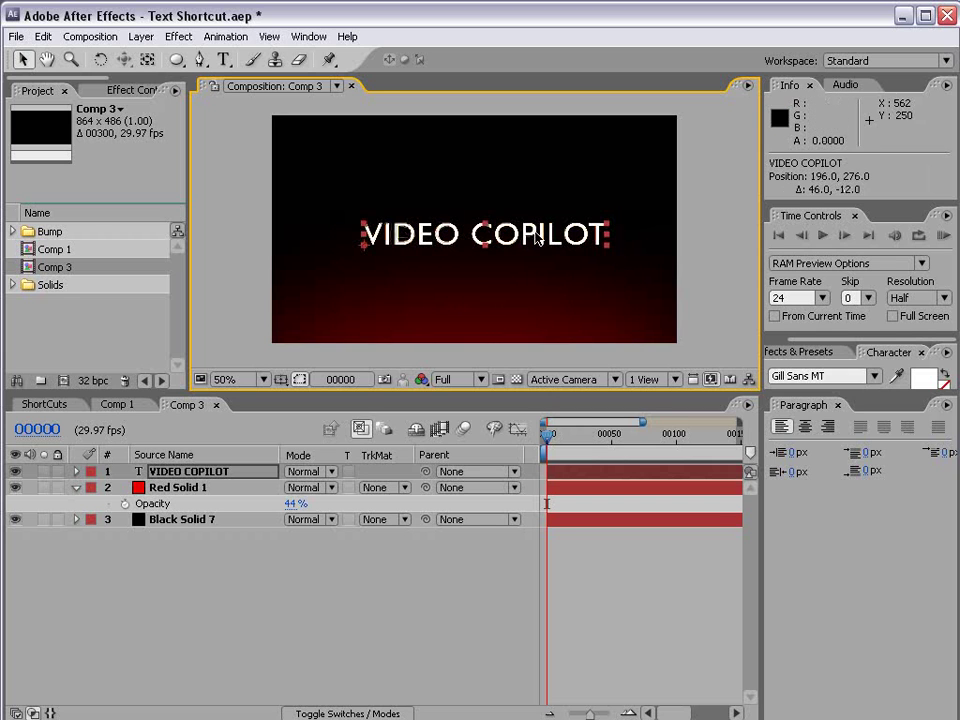
pyautogui.keyDown('alt'); pyautogui.click(88, 381); pyautogui.keyUp('alt')
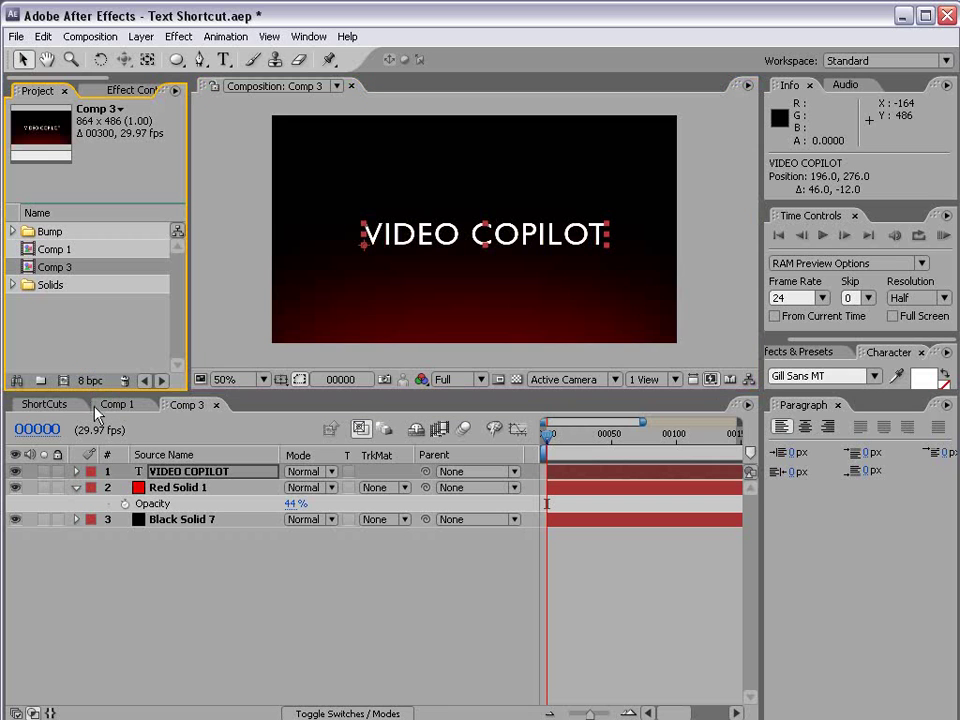
pyautogui.keyDown('alt'); pyautogui.click(90, 381); pyautogui.keyUp('alt')
pyautogui.keyDown('alt'); pyautogui.click(90, 381); pyautogui.keyUp('alt')
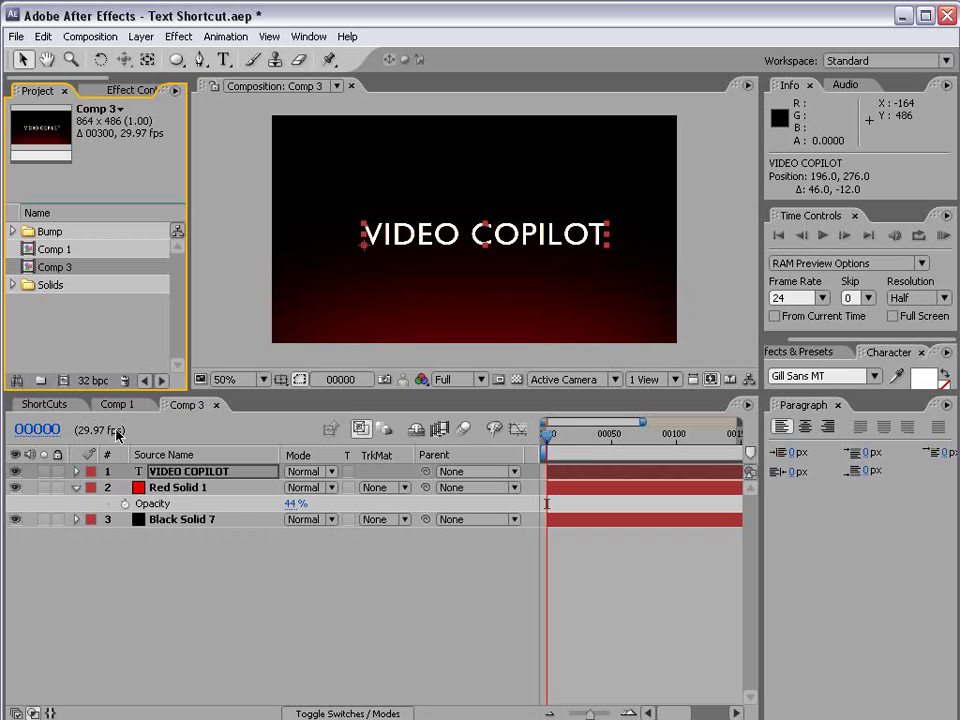
pyautogui.keyDown('alt'); pyautogui.click(88, 381); pyautogui.keyUp('alt')
pyautogui.hotkey('ctrl', 'z')
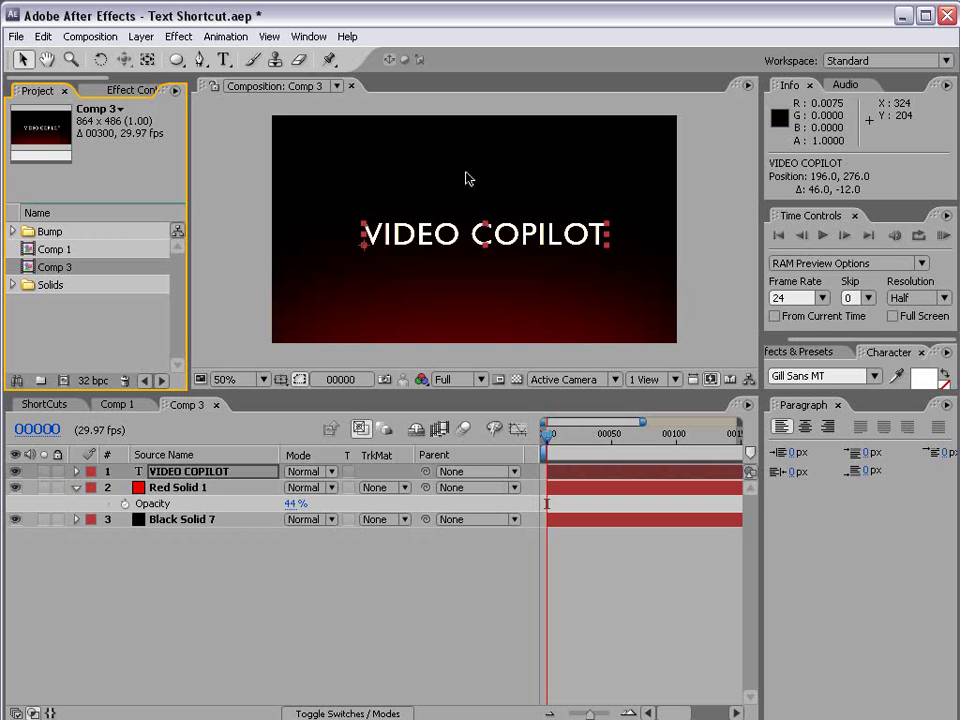
# - Open the title's text colour picker and choose a soft saturated orange around FF4000
pyautogui.click(390, 230)
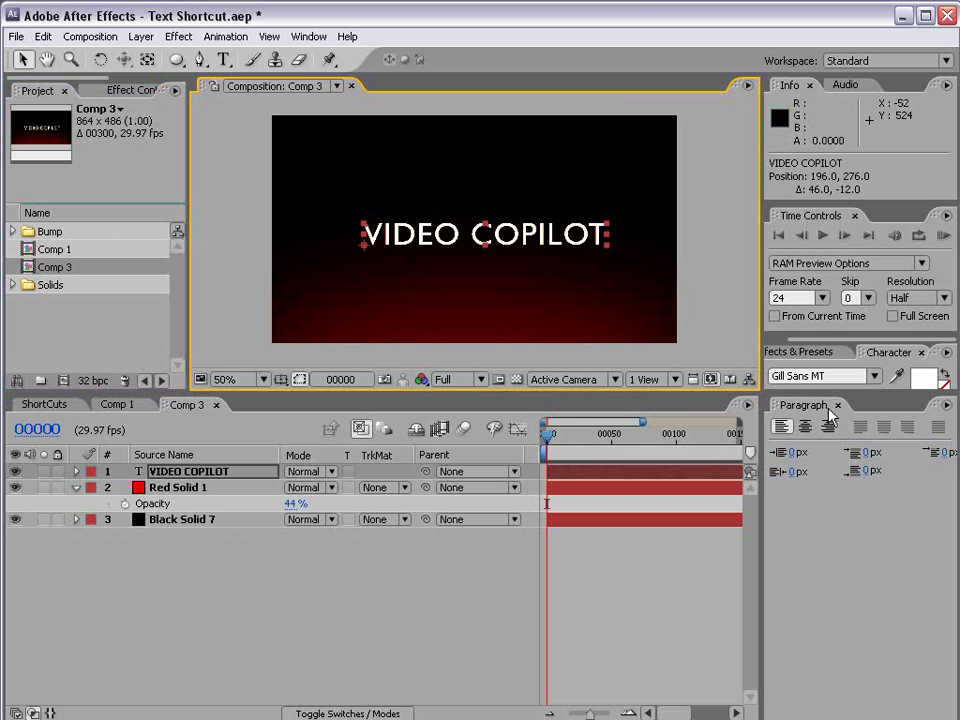
pyautogui.moveTo(908, 393); pyautogui.dragTo(908, 453)
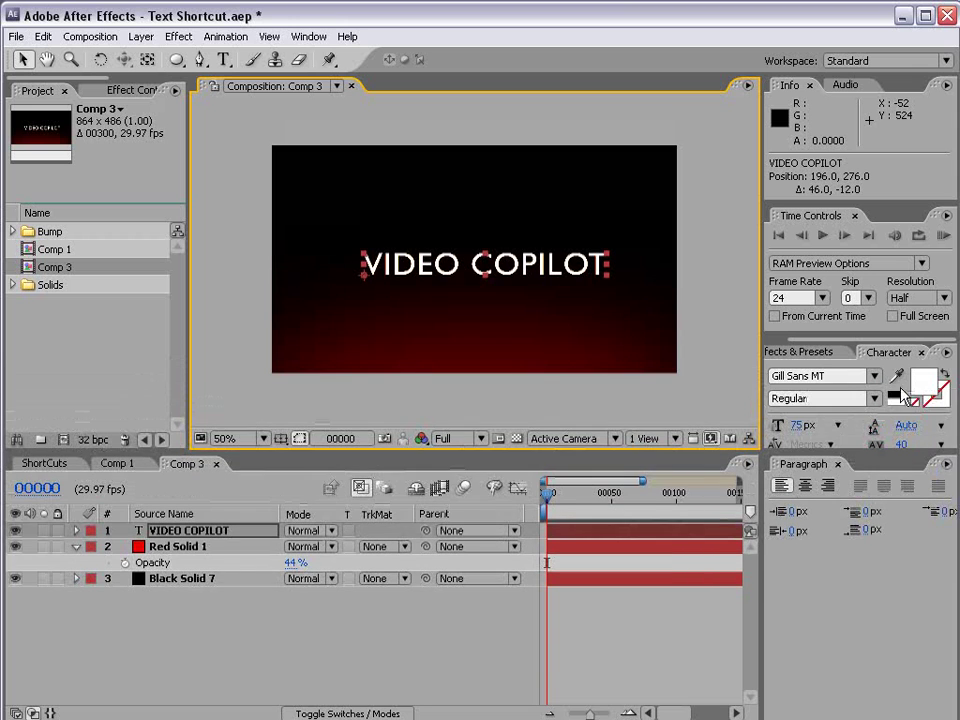
pyautogui.click(922, 379)
pyautogui.moveTo(405, 472)
pyautogui.mouseDown()
pyautogui.moveTo(388, 519)
pyautogui.moveTo(242, 414)
pyautogui.moveTo(446, 495)
pyautogui.moveTo(475, 413)
pyautogui.mouseUp()
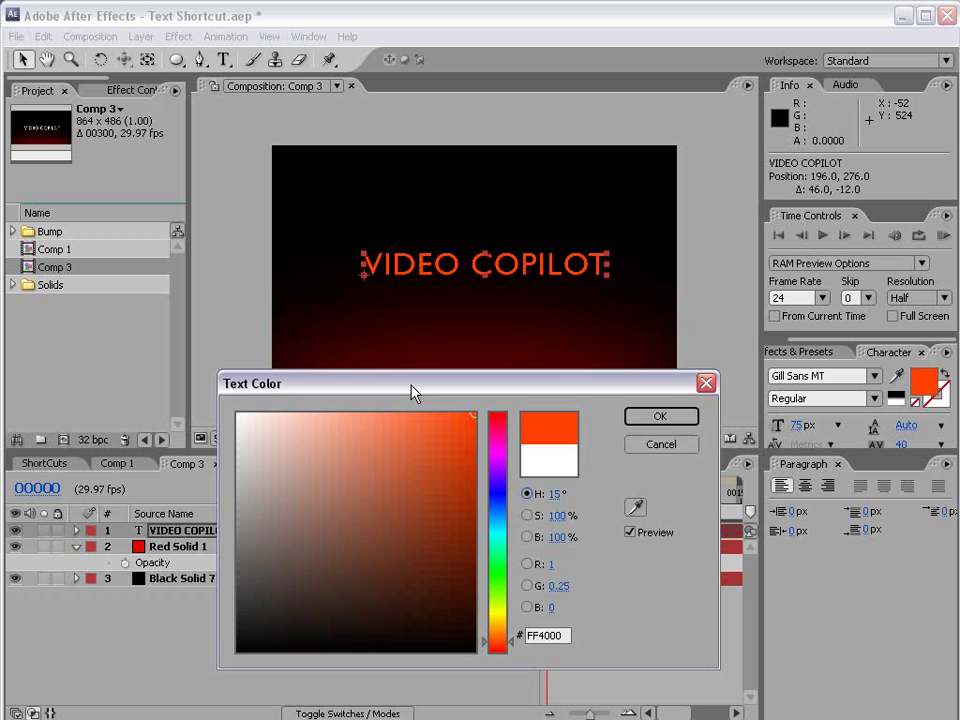
pyautogui.moveTo(414, 386); pyautogui.dragTo(399, 326)
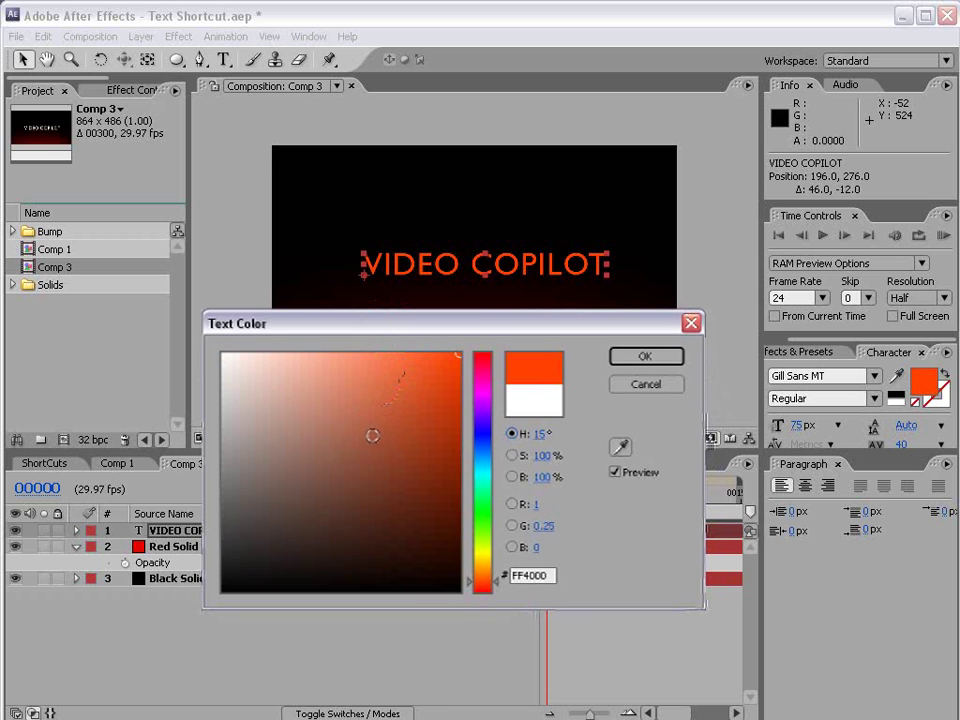
pyautogui.moveTo(375, 432)
pyautogui.mouseDown()
pyautogui.moveTo(377, 343)
pyautogui.moveTo(392, 334)
pyautogui.mouseUp()
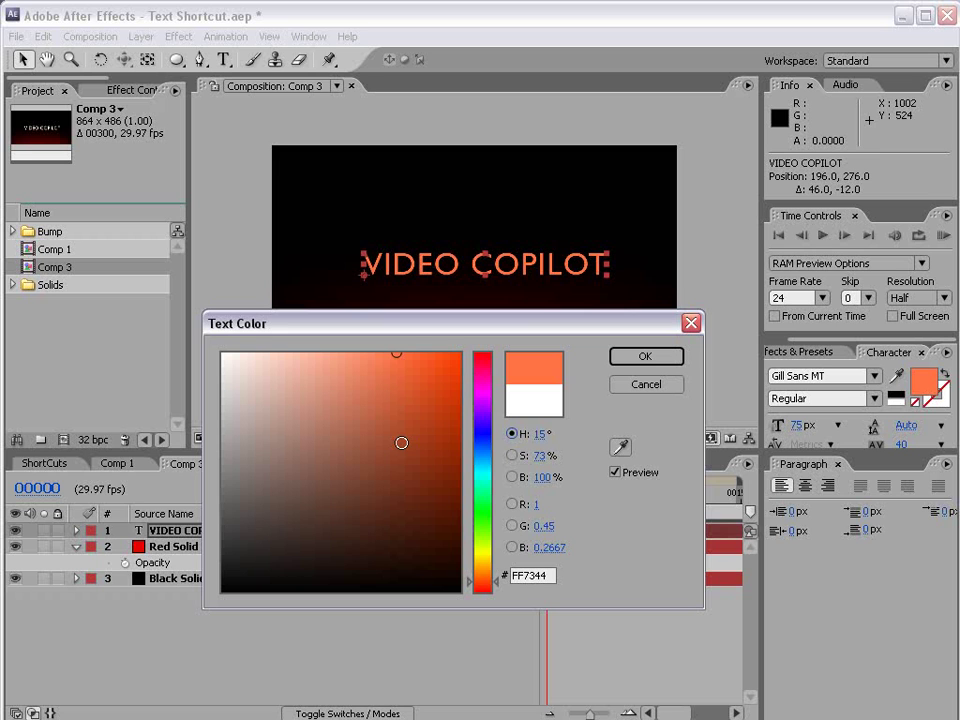
# - Enter over-bright values R 5, G 2, B 1 and apply them to the title
pyautogui.click(535, 504)
pyautogui.write('5')
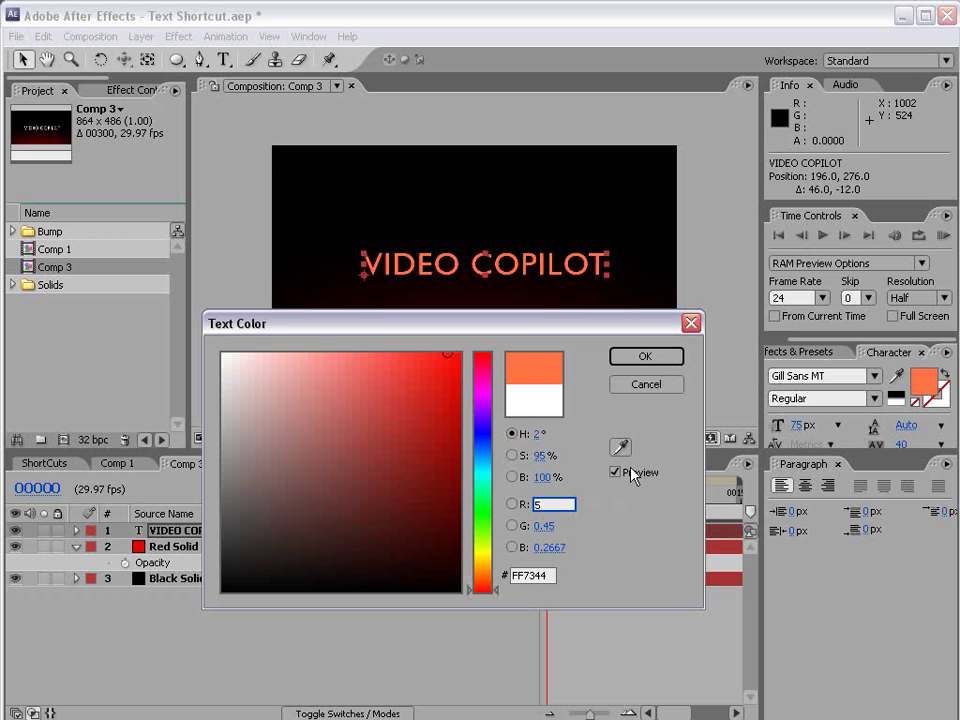
pyautogui.click(544, 525)
pyautogui.write('2')
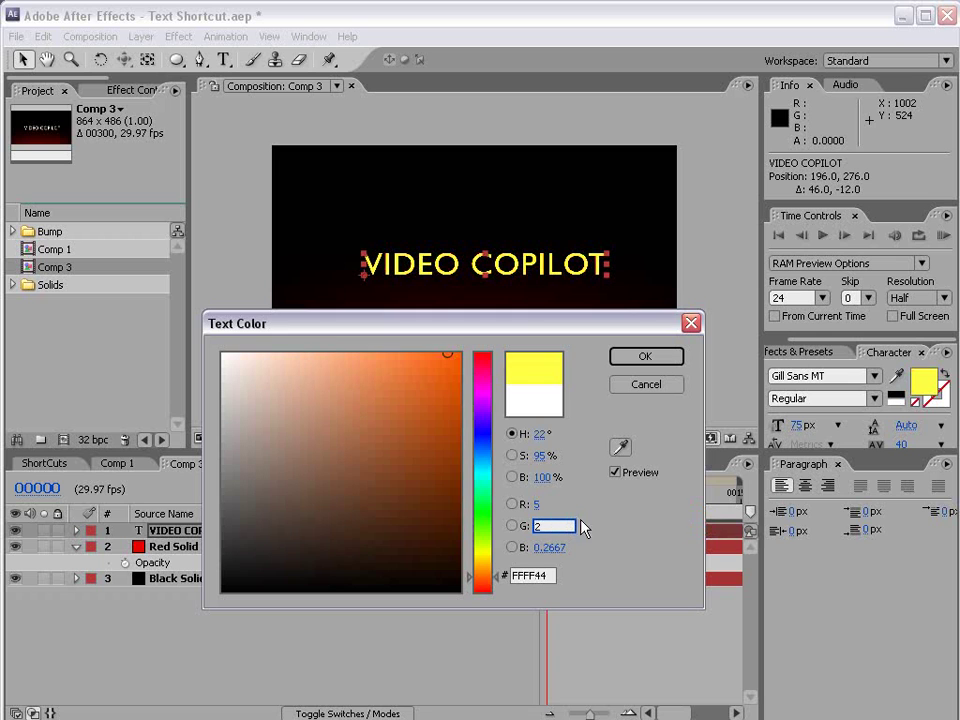
pyautogui.click(540, 548)
pyautogui.write('1')
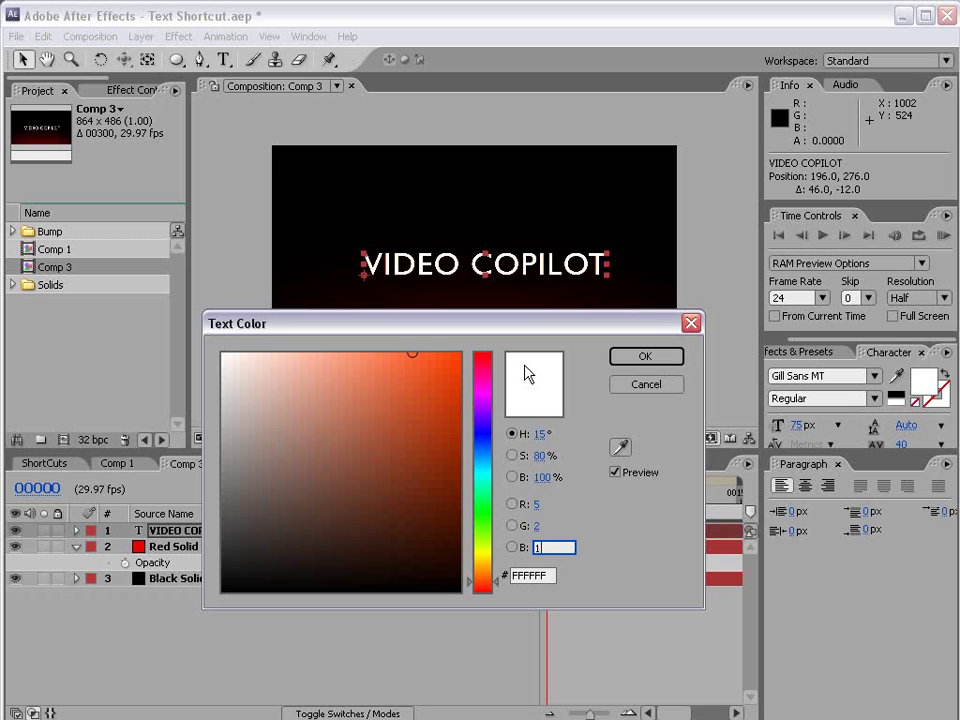
pyautogui.click(645, 357)
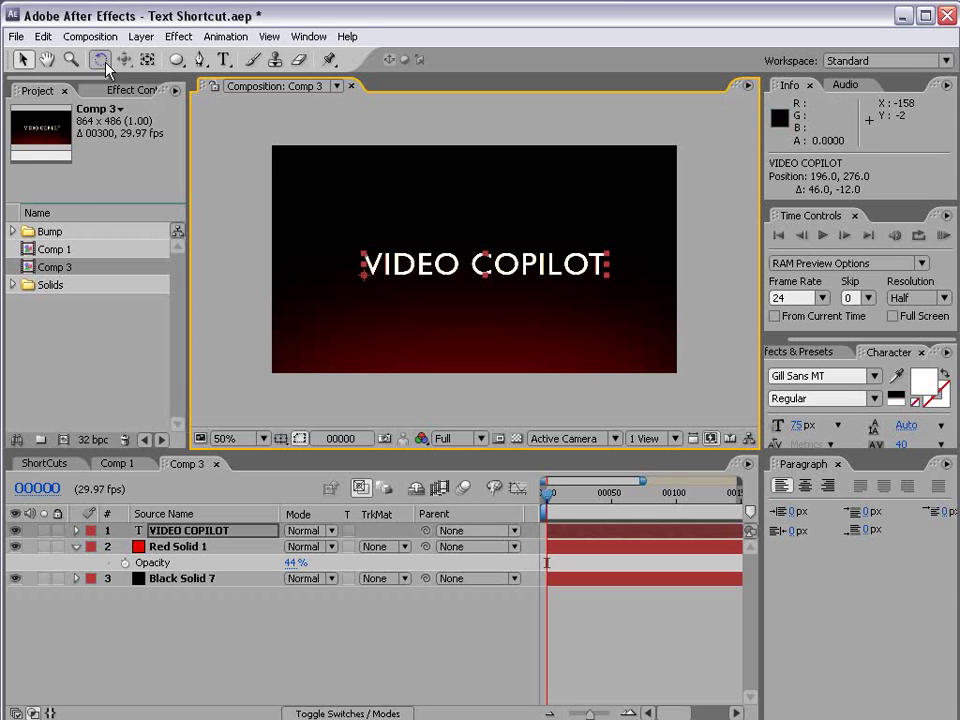
pyautogui.click(195, 38)
pyautogui.moveTo(227, 142)
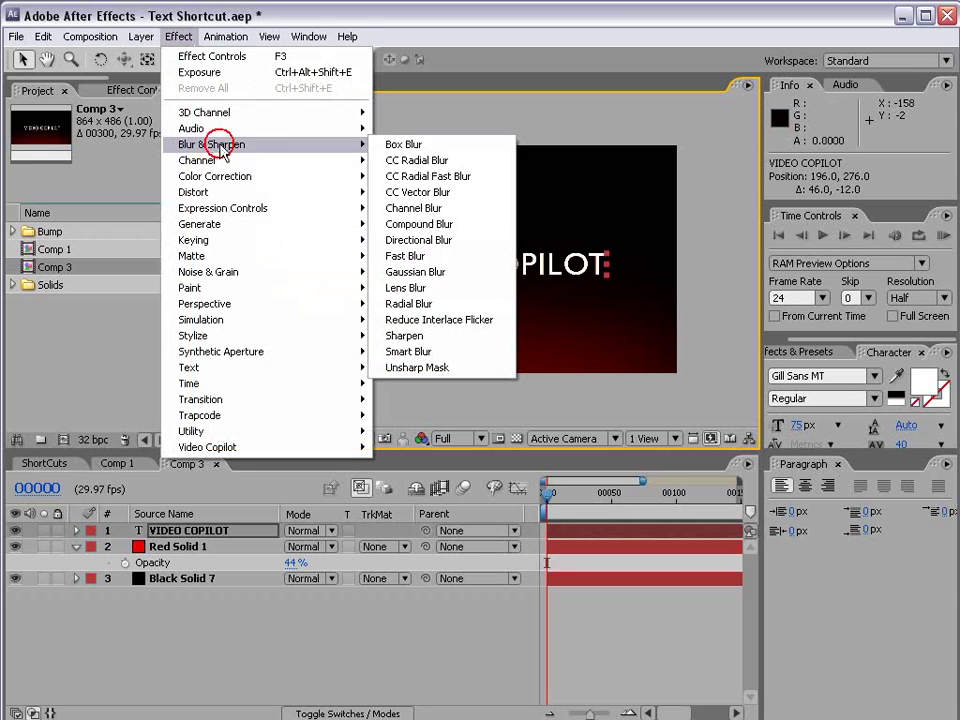
pyautogui.click(435, 253)
pyautogui.moveTo(95, 157); pyautogui.dragTo(103, 157)
pyautogui.press('.')
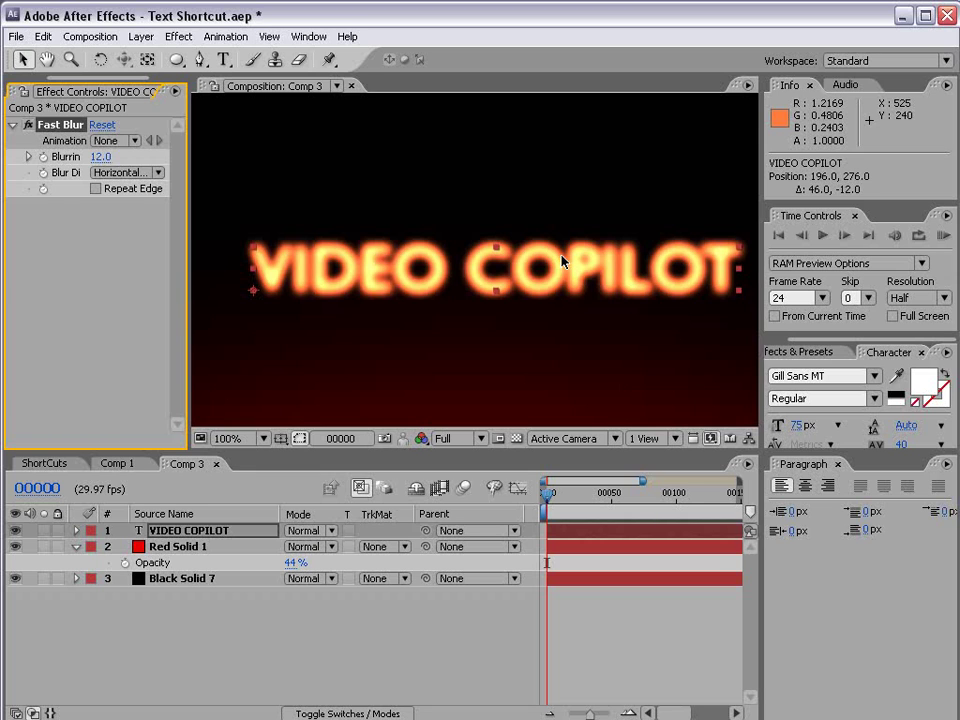
pyautogui.press('Delete')
pyautogui.press(',')
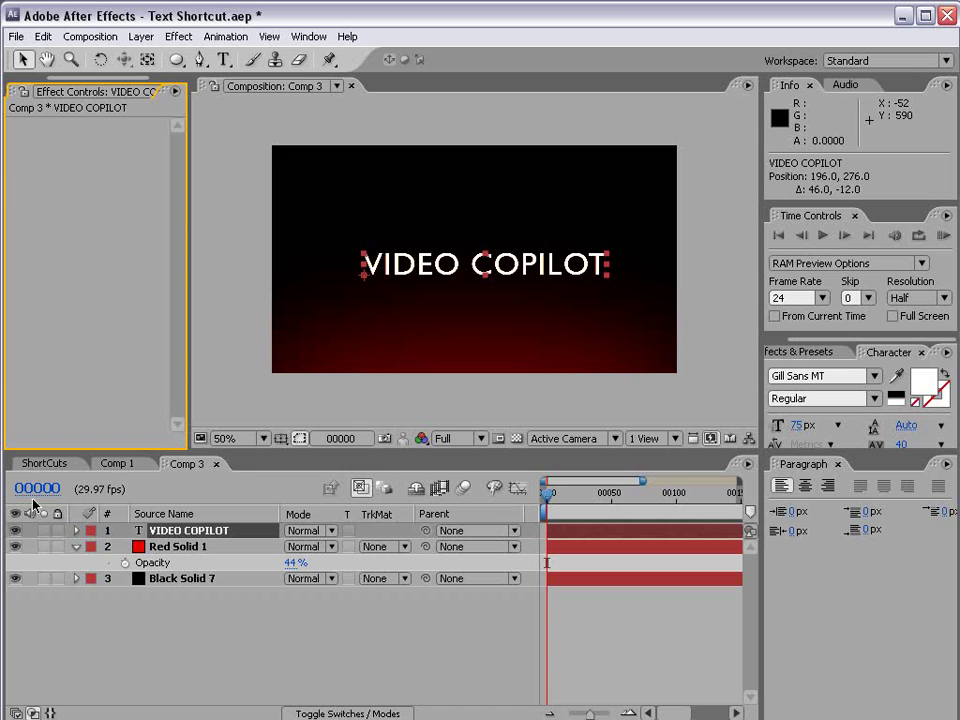
# - Enable per-character 3D on the title and add Animator 1 with Position and X, Y, Z Rotation
pyautogui.click(77, 531)
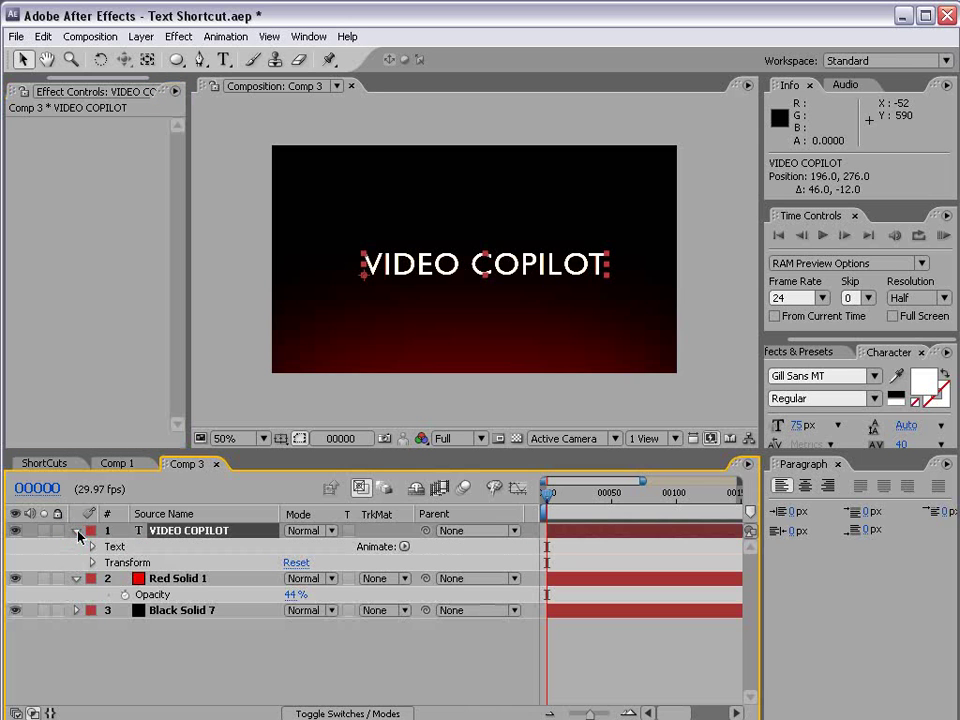
pyautogui.click(405, 548)
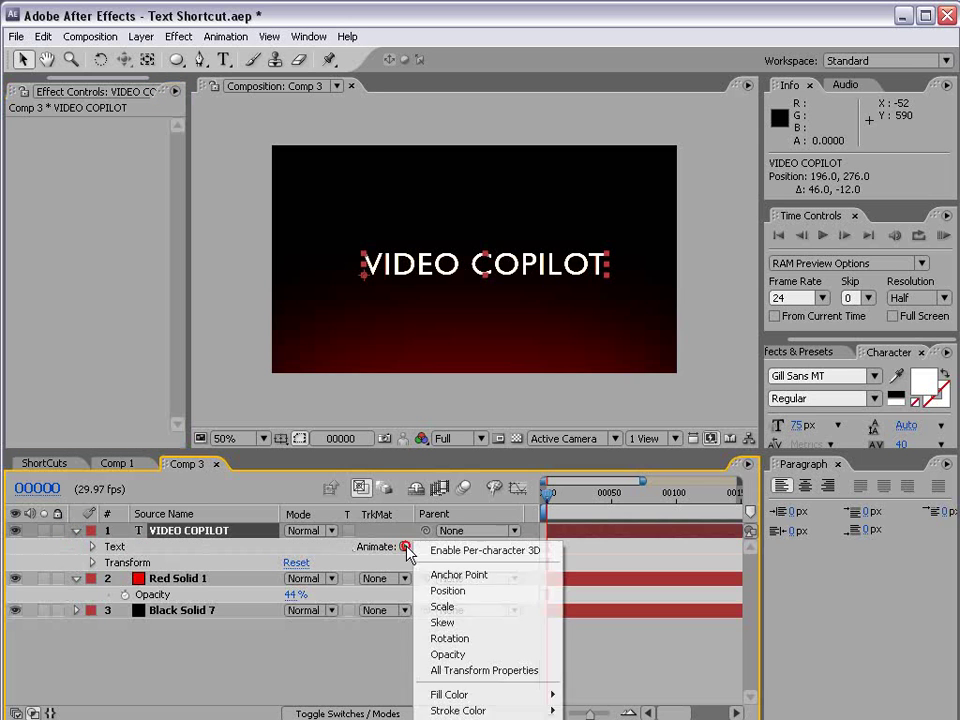
pyautogui.click(490, 551)
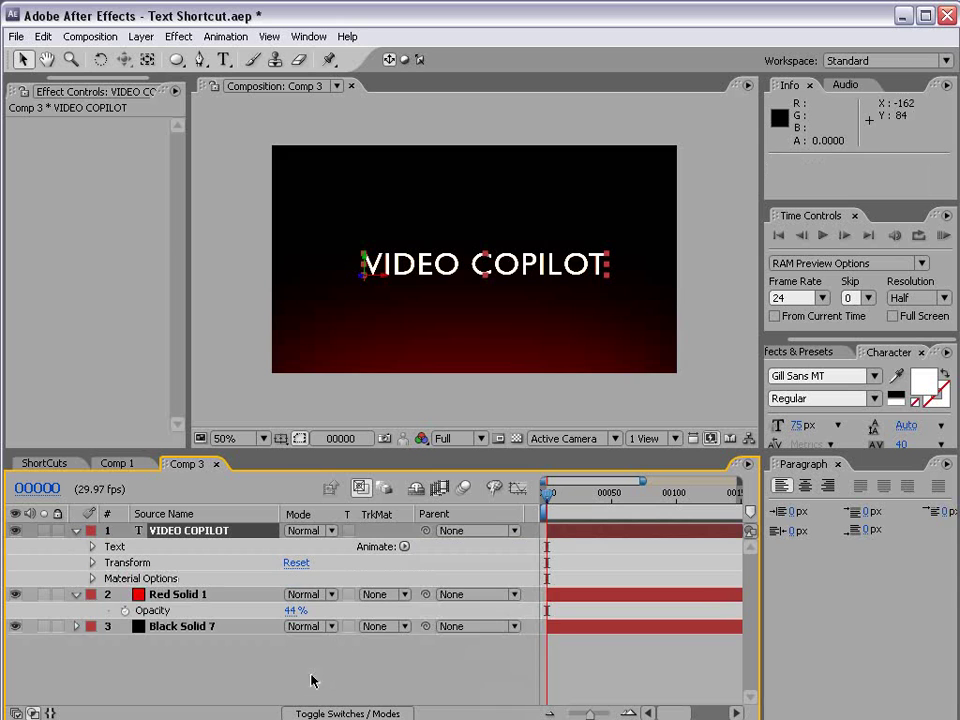
pyautogui.click(405, 548)
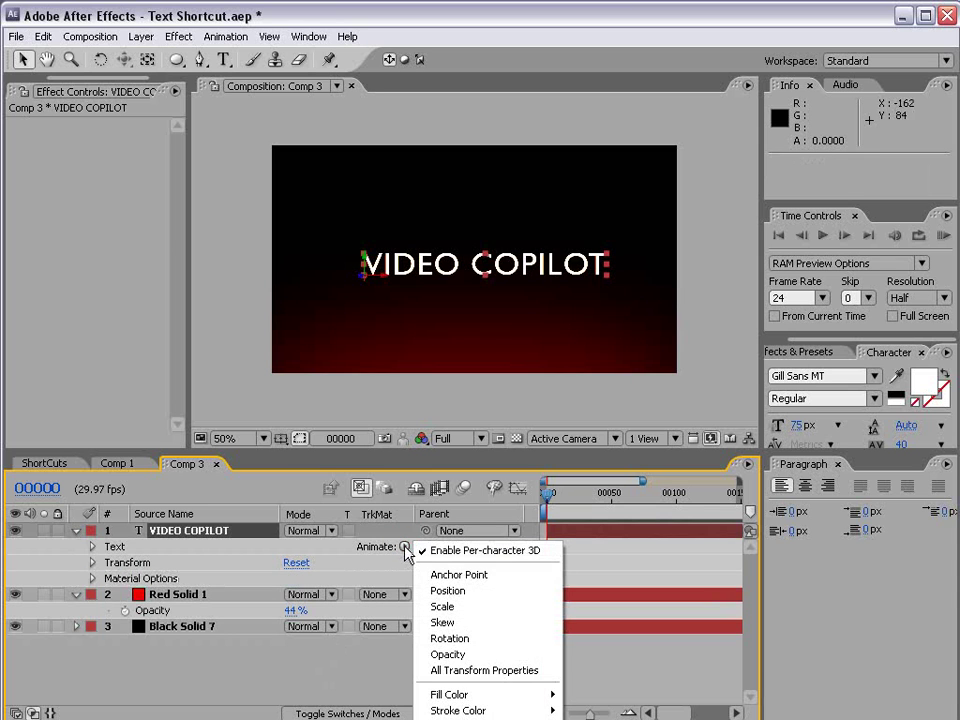
pyautogui.click(465, 590)
pyautogui.click(404, 611)
pyautogui.moveTo(440, 613)
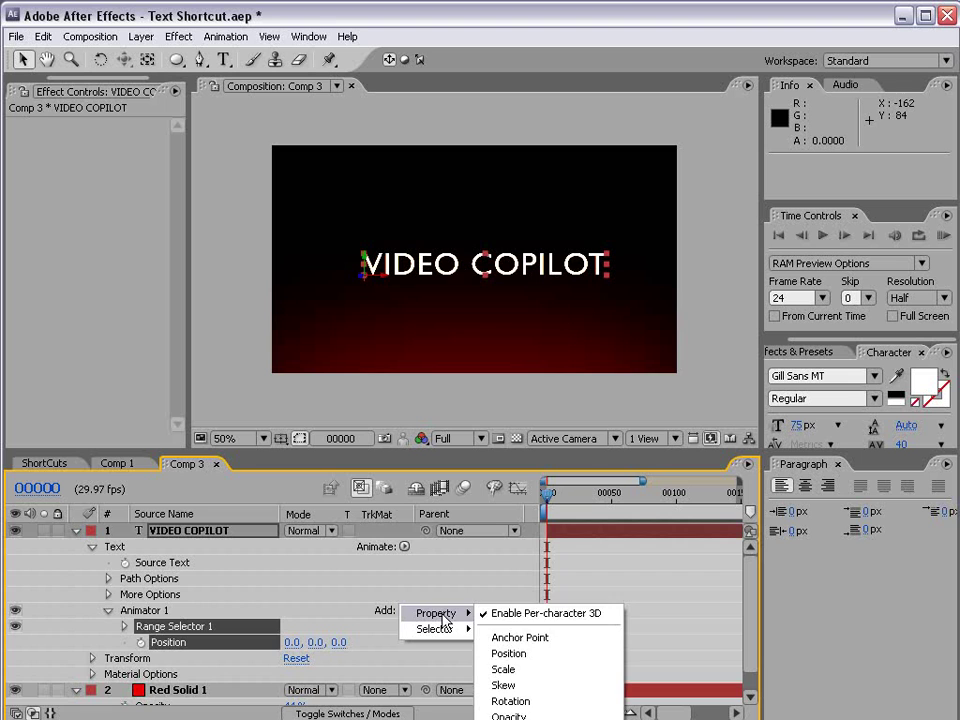
pyautogui.click(533, 704)
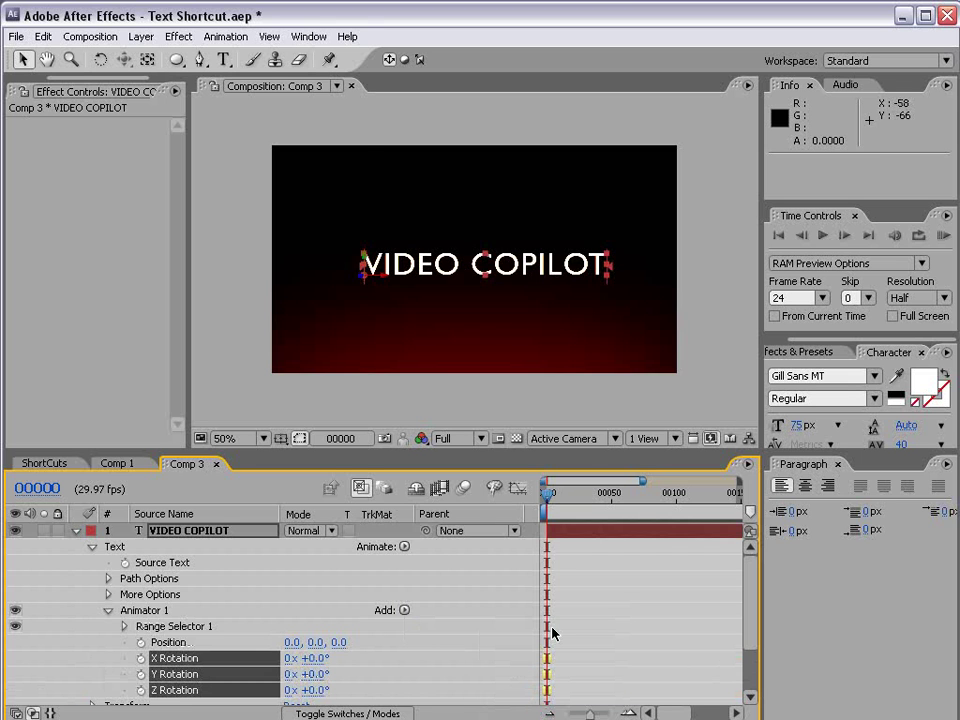
# - Add Camera 1 to Comp 3 using the 20mm lens preset
pyautogui.click(140, 37)
pyautogui.moveTo(200, 56)
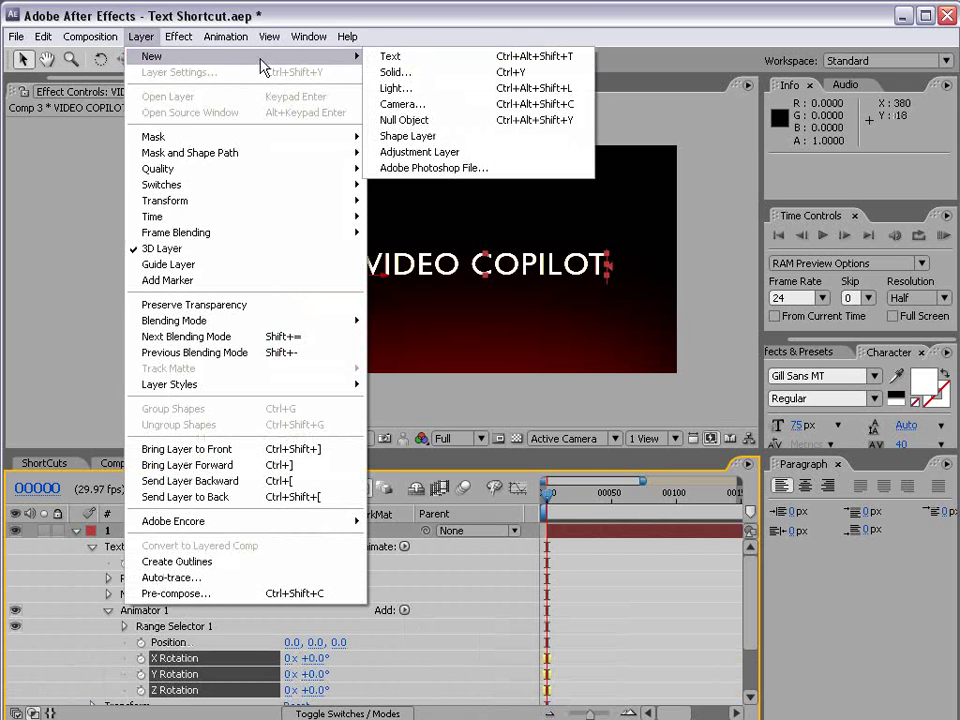
pyautogui.click(450, 115)
pyautogui.click(501, 241)
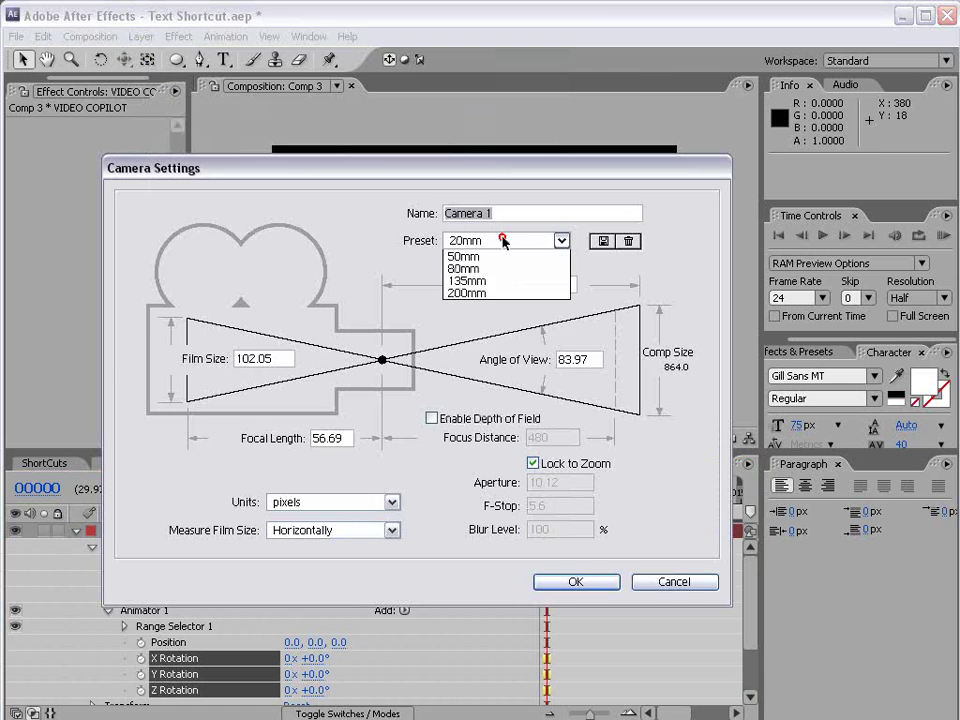
pyautogui.click(486, 300)
pyautogui.click(575, 582)
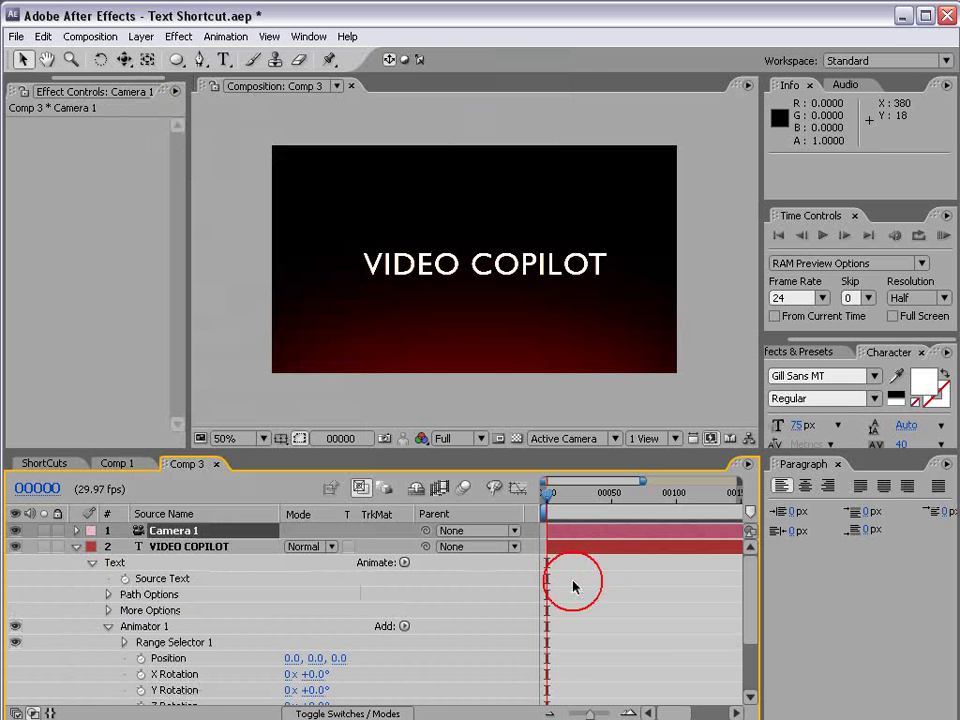
# - Scrub Animator 1's Position Z to -536
pyautogui.scroll(-3, 465, 672)
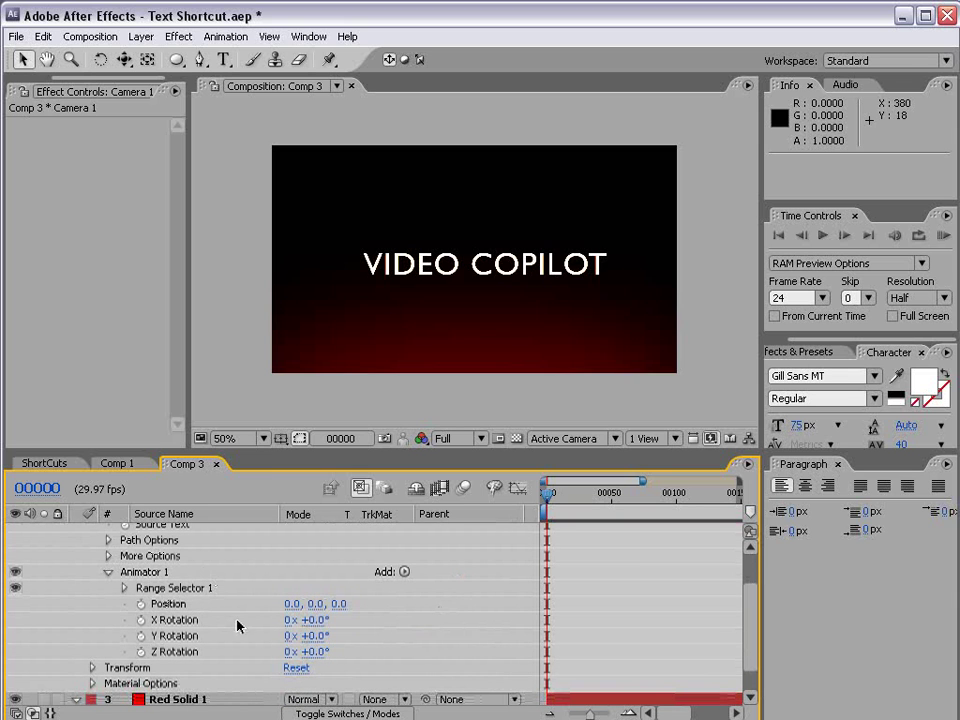
pyautogui.moveTo(340, 604); pyautogui.dragTo(220, 604)
pyautogui.moveTo(370, 609); pyautogui.dragTo(471, 621)
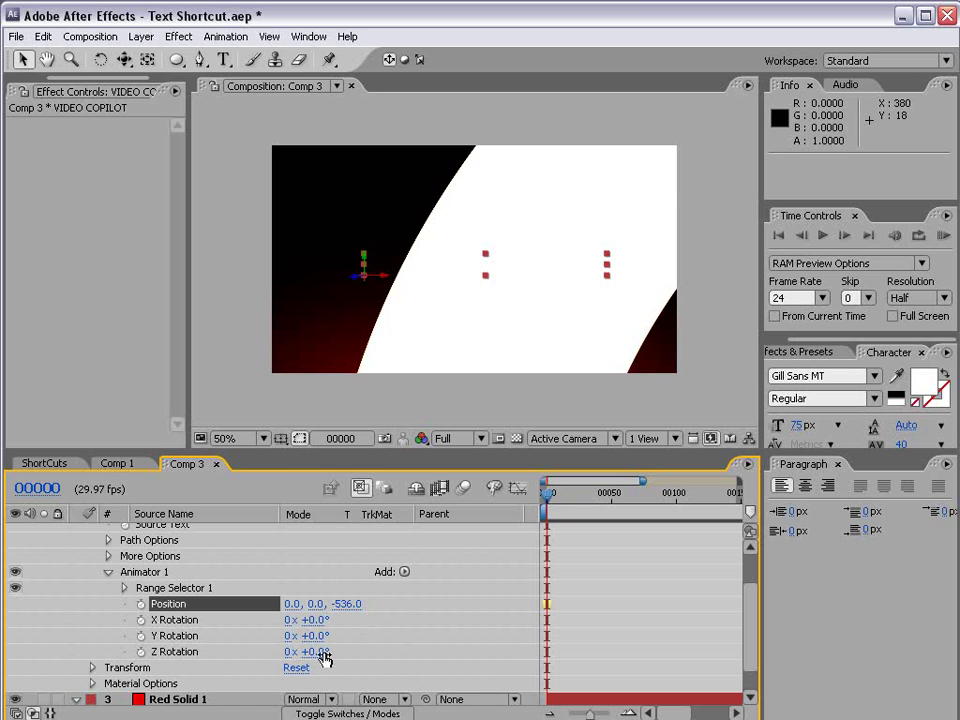
# - Undo a stray Z Rotation change and set X Rotation to 90°
pyautogui.moveTo(325, 655); pyautogui.dragTo(333, 611)
pyautogui.hotkey('ctrl', 'z')
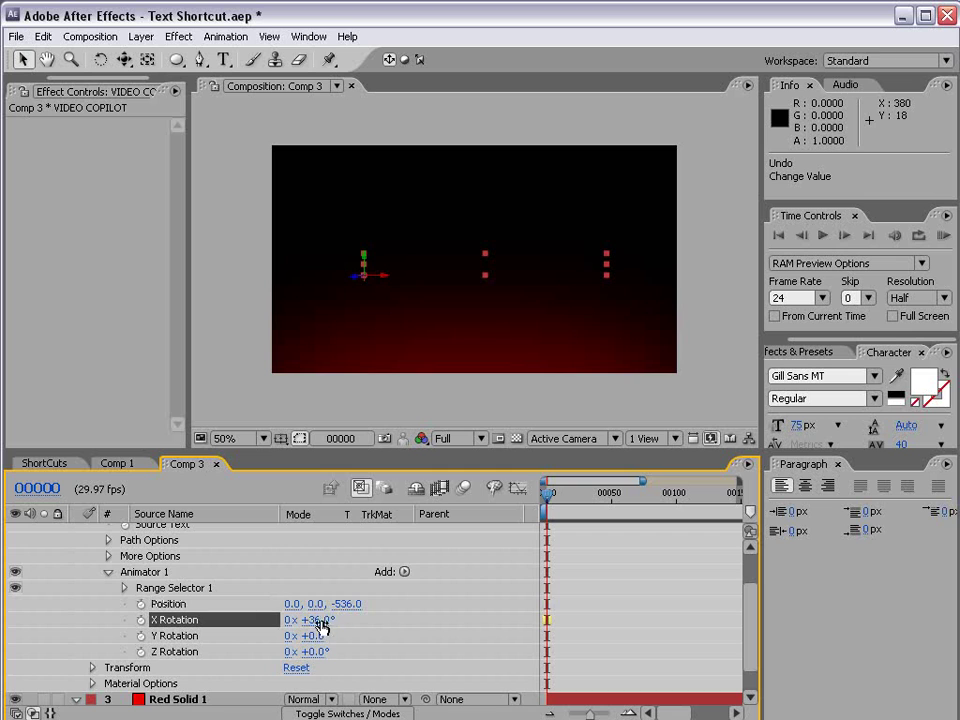
pyautogui.click(318, 620)
pyautogui.write('36.0')
pyautogui.press('Return')
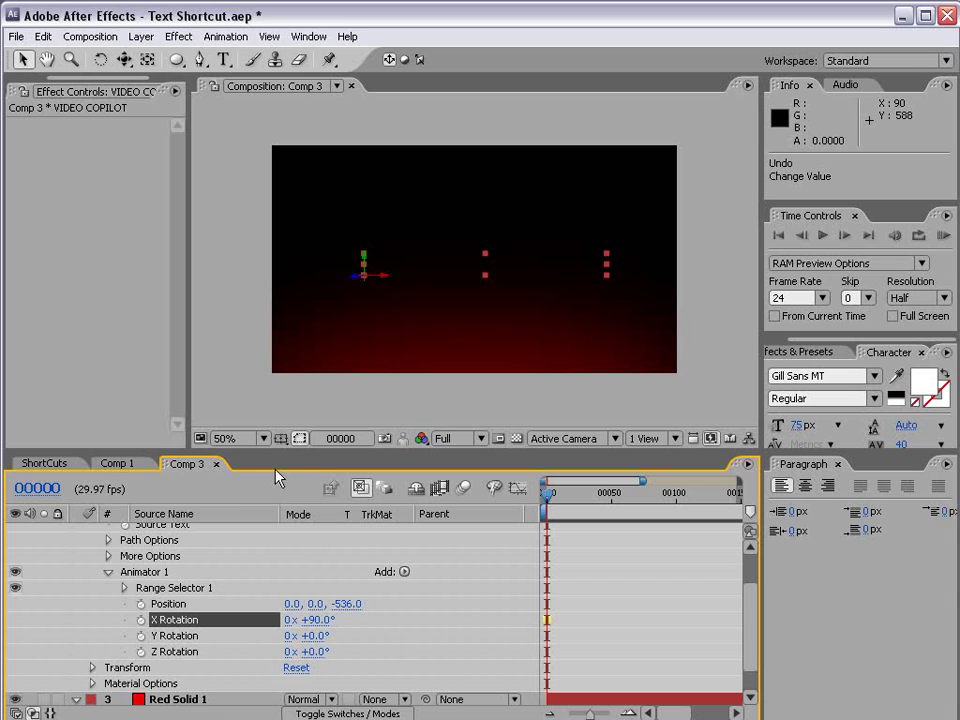
# - Set the Range Selector's Advanced Shape to Ramp Up
pyautogui.click(124, 588)
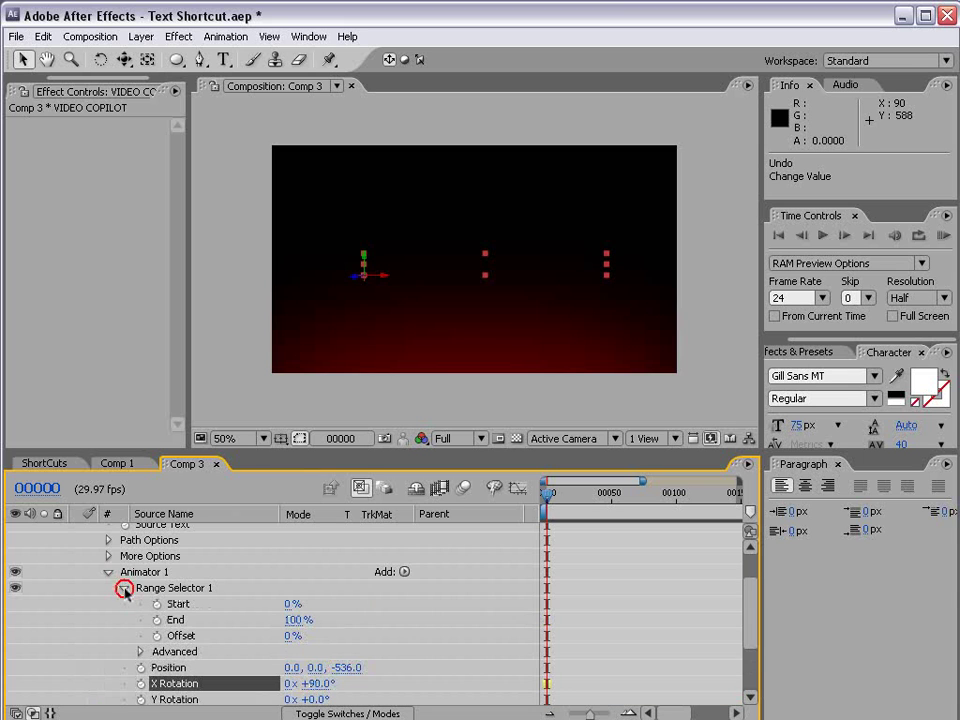
pyautogui.scroll(-1, 250, 660)
pyautogui.click(141, 627)
pyautogui.scroll(-3, 371, 656)
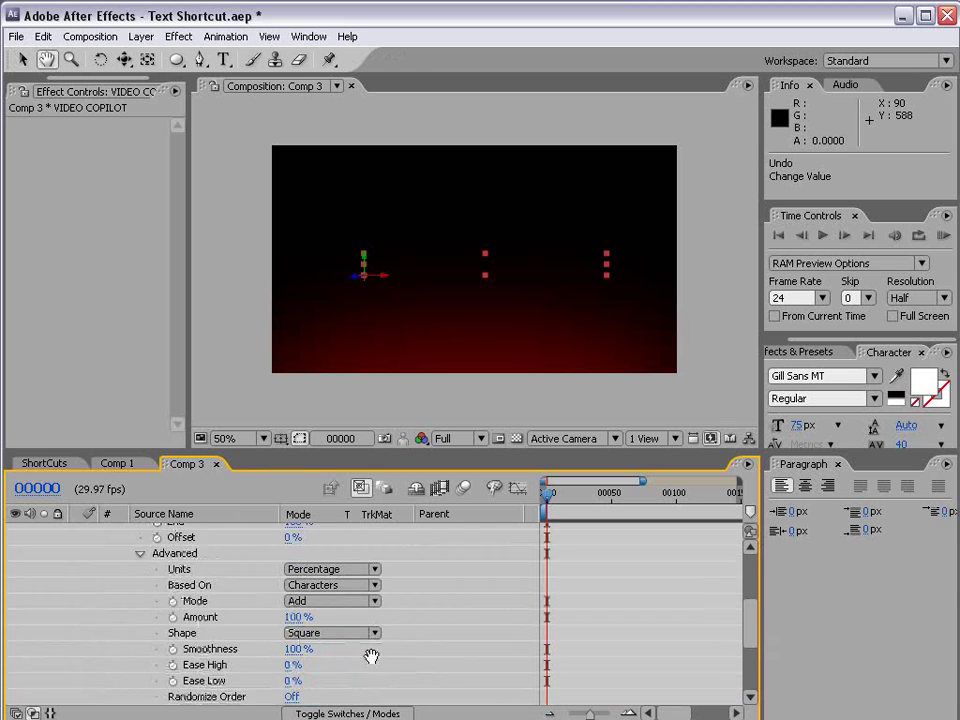
pyautogui.click(355, 620)
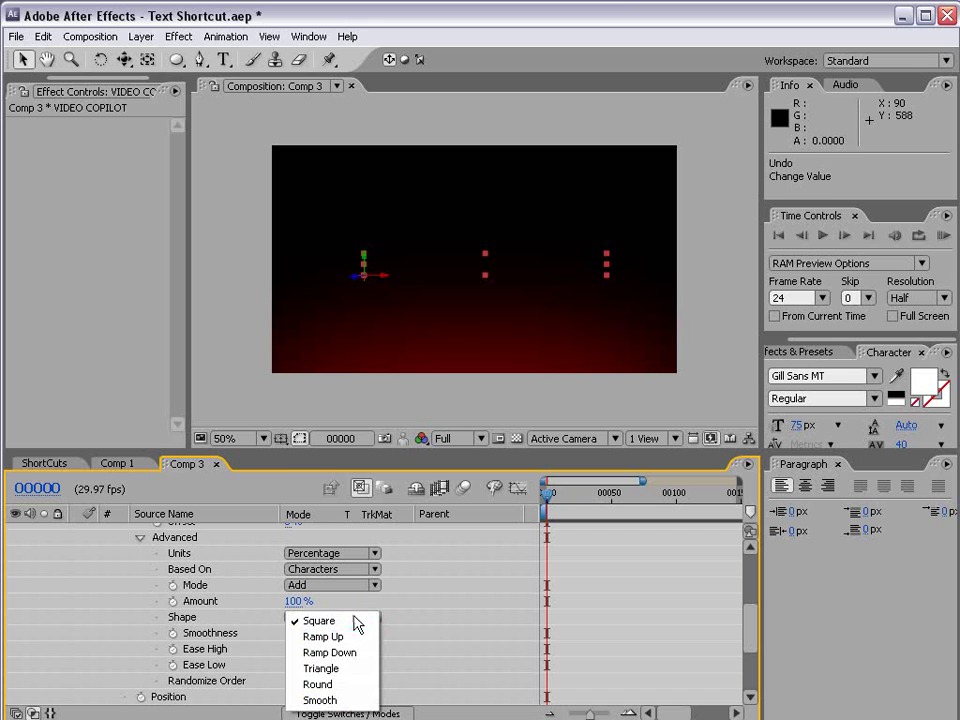
pyautogui.click(353, 638)
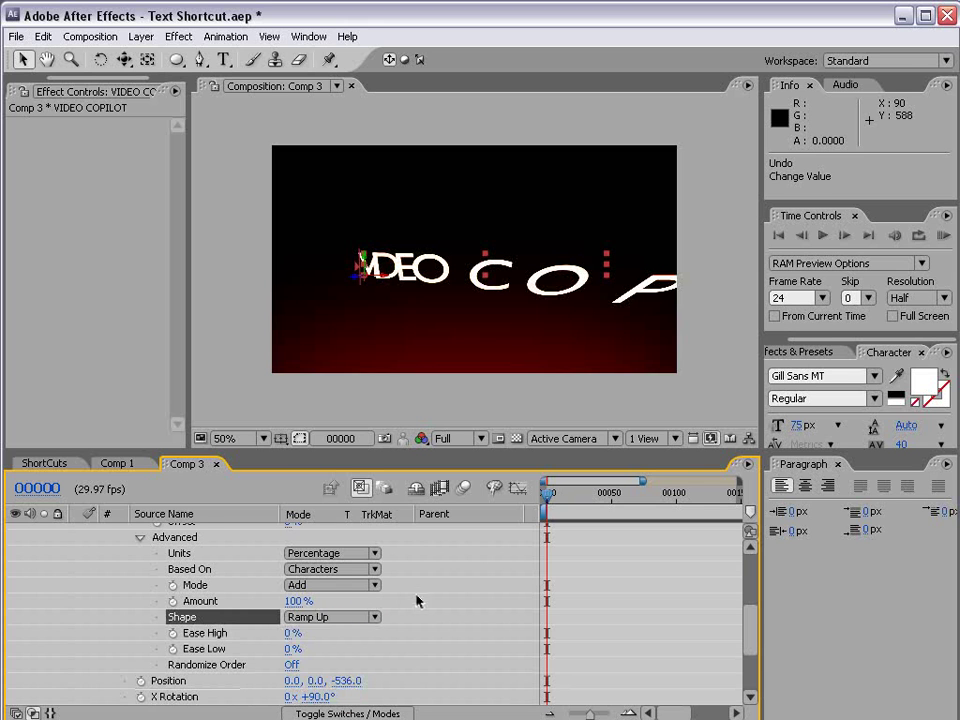
pyautogui.scroll(3, 418, 601)
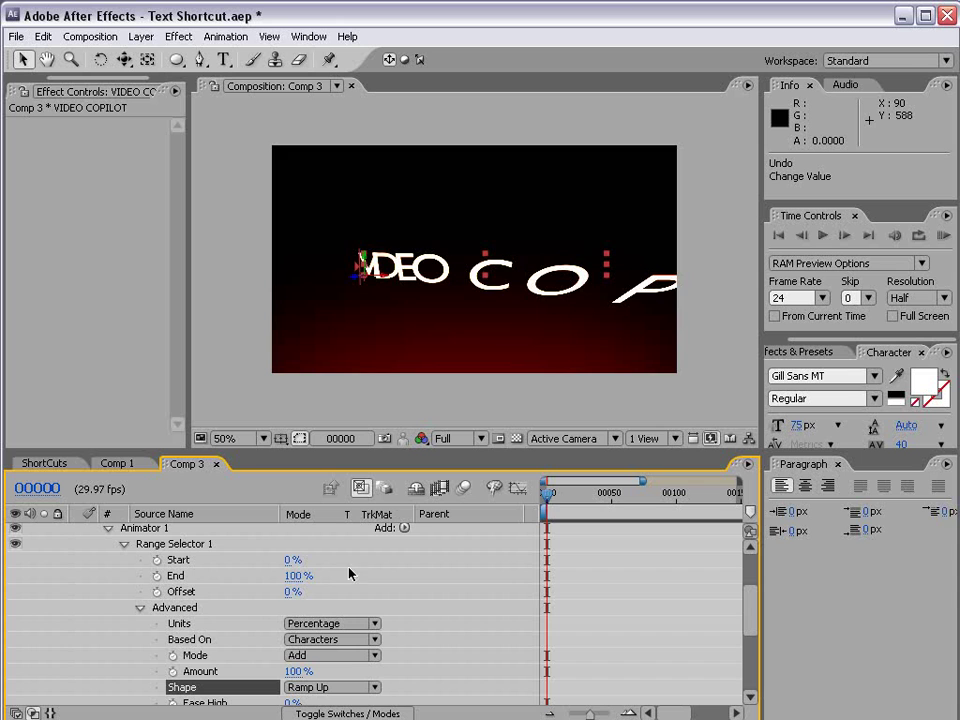
# - Keyframe Offset from -100% to 100% later in time, and set Y Rotation to -76°
pyautogui.moveTo(287, 590); pyautogui.dragTo(258, 606)
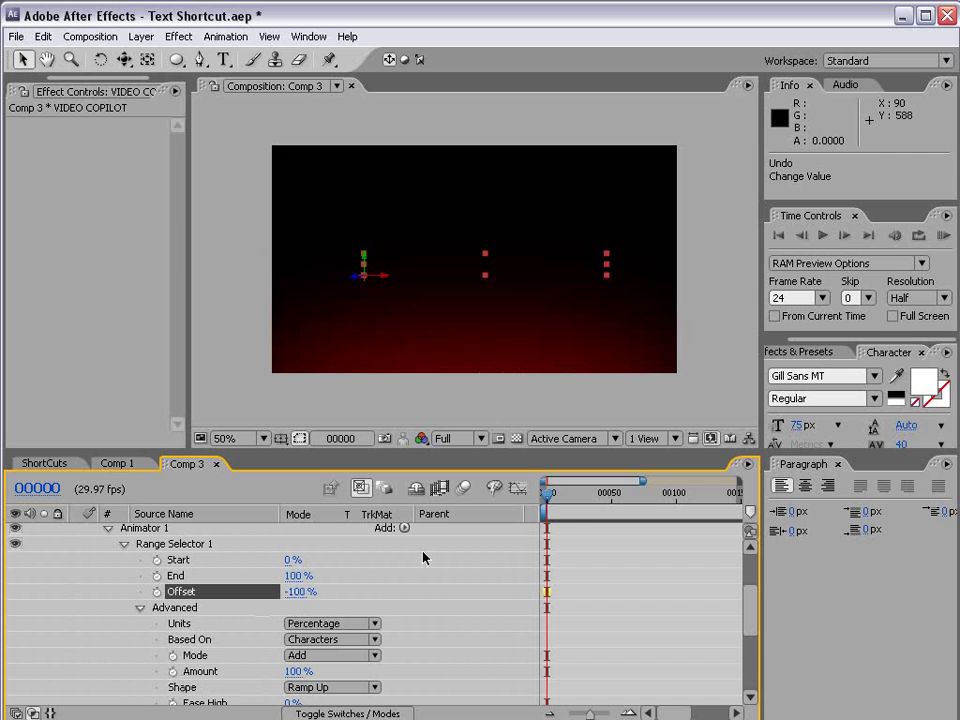
pyautogui.click(157, 591)
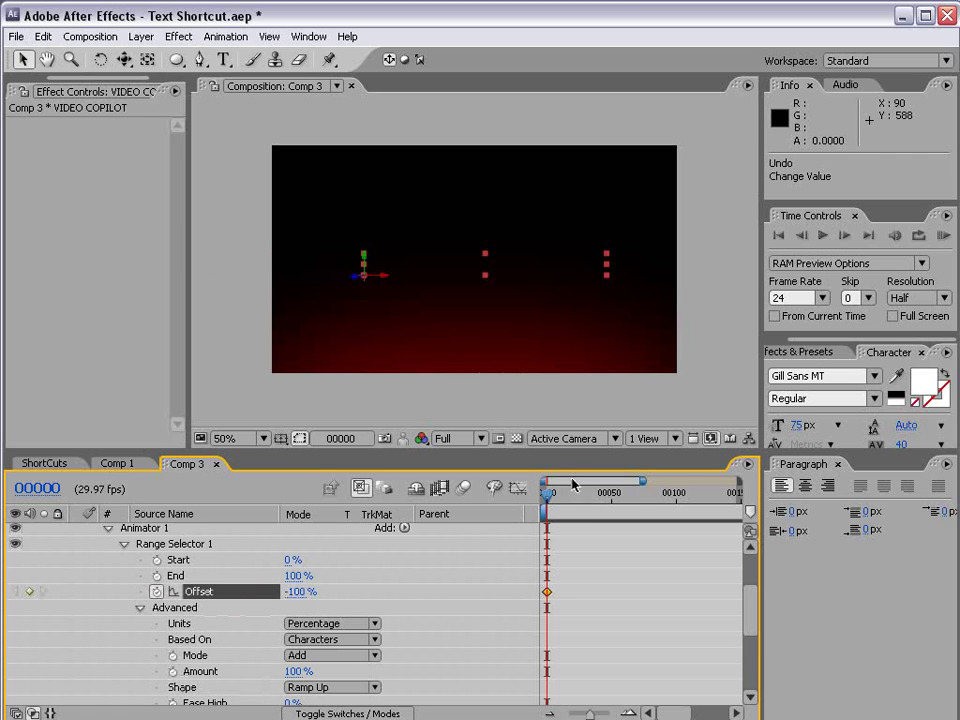
pyautogui.moveTo(574, 490); pyautogui.dragTo(590, 505)
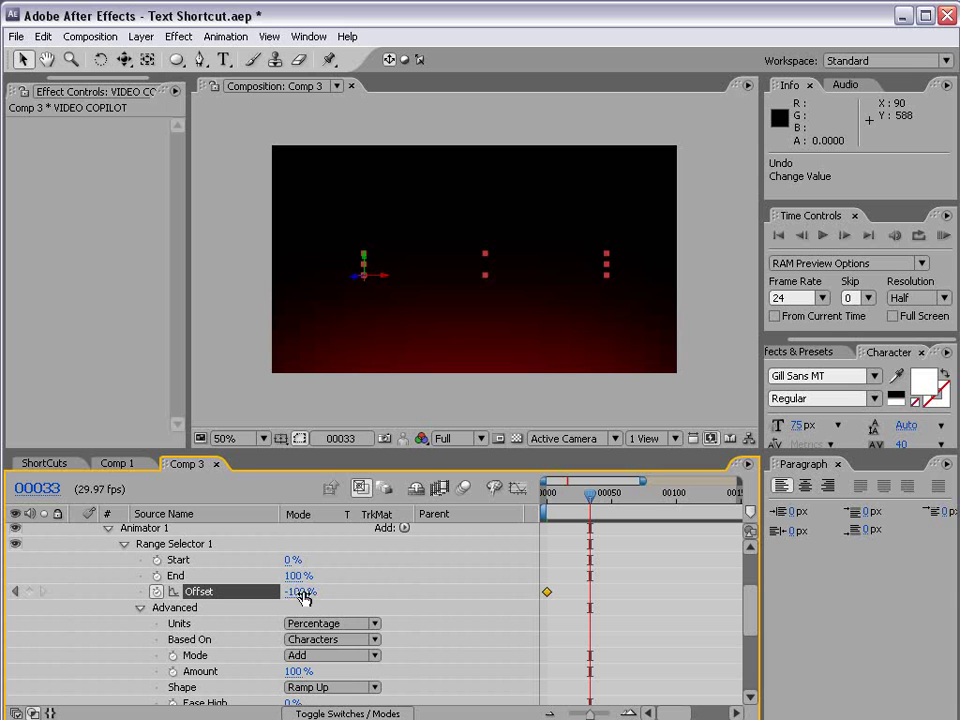
pyautogui.moveTo(298, 592); pyautogui.dragTo(512, 586)
pyautogui.moveTo(574, 505)
pyautogui.mouseDown()
pyautogui.moveTo(552, 505)
pyautogui.moveTo(586, 497)
pyautogui.moveTo(563, 497)
pyautogui.mouseUp()
pyautogui.scroll(-3, 437, 643)
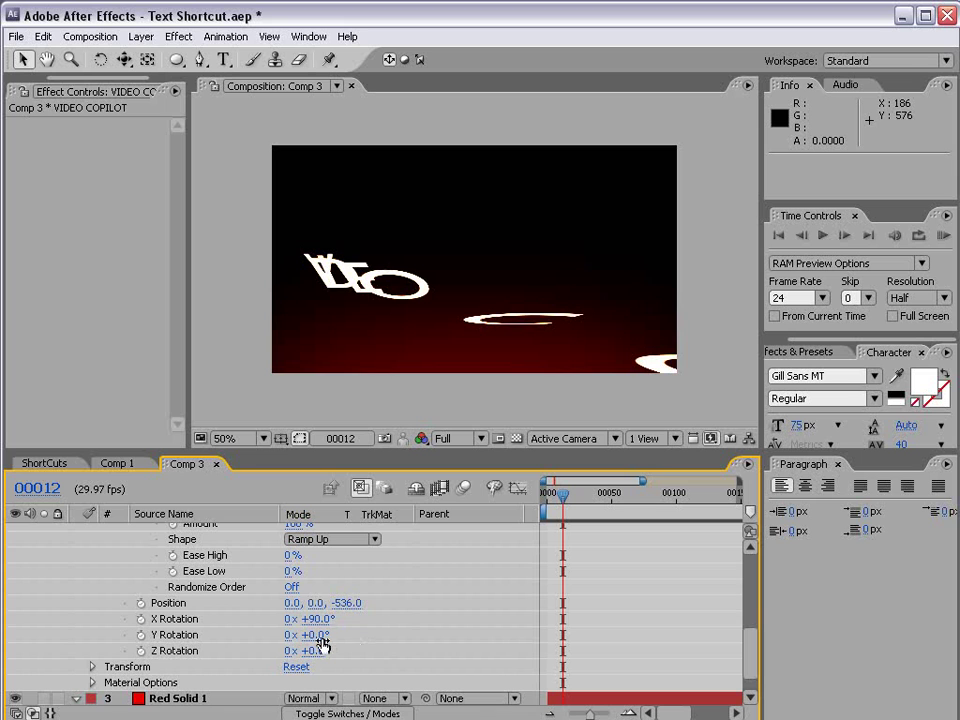
pyautogui.moveTo(318, 636); pyautogui.dragTo(245, 636)
# - Show the layer switches and enable composition Motion Blur, scrubbing to check the blurred letters
pyautogui.press('h')
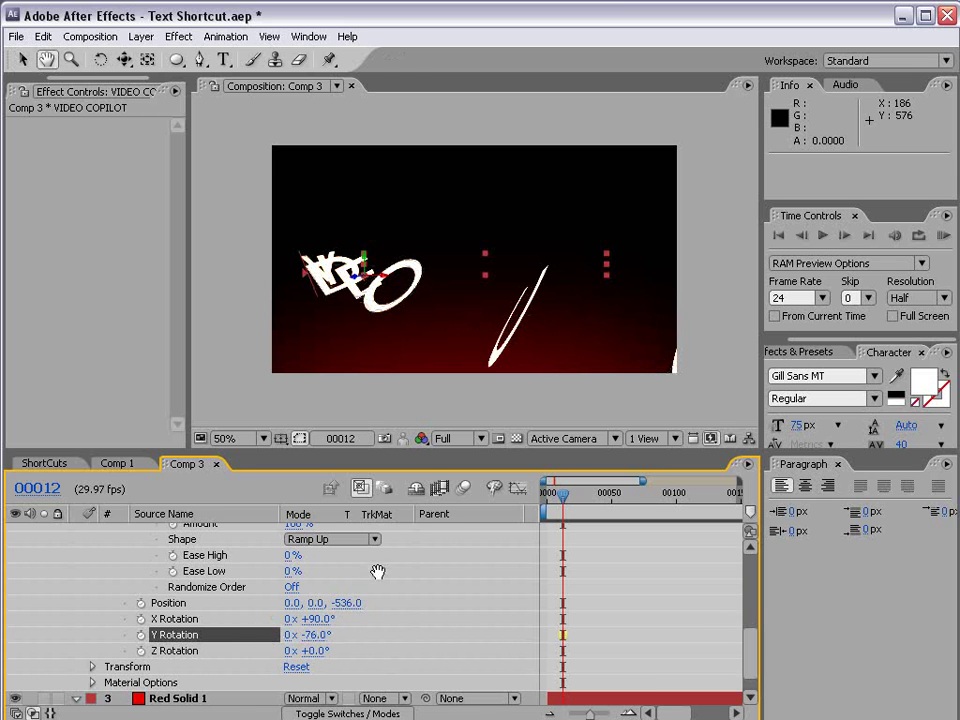
pyautogui.scroll(8, 378, 572)
pyautogui.press('v')
pyautogui.press('F4')
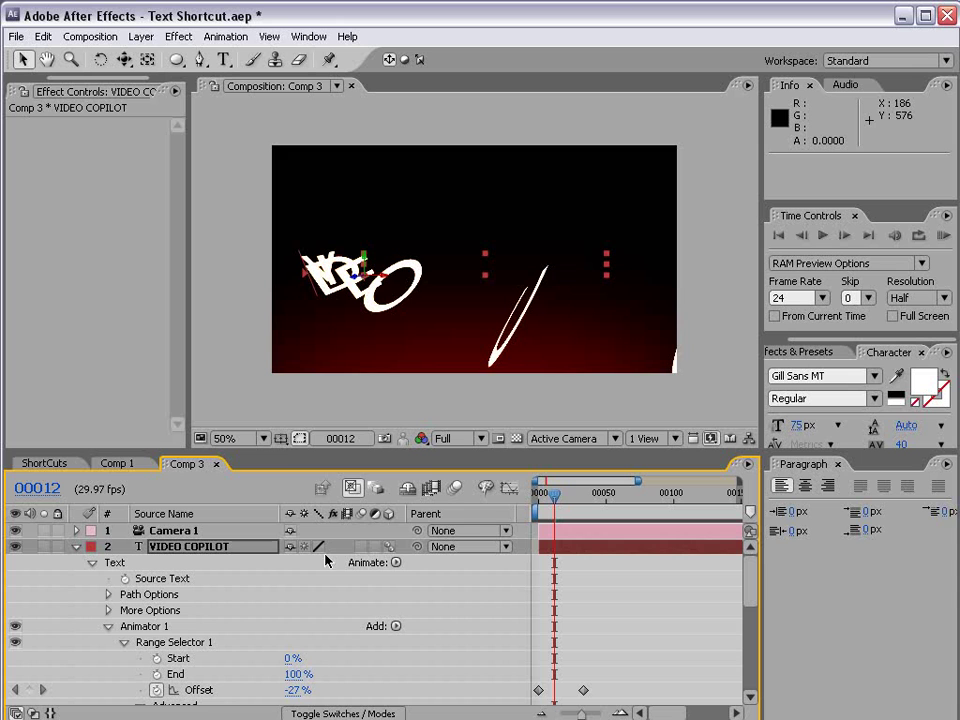
pyautogui.click(455, 489)
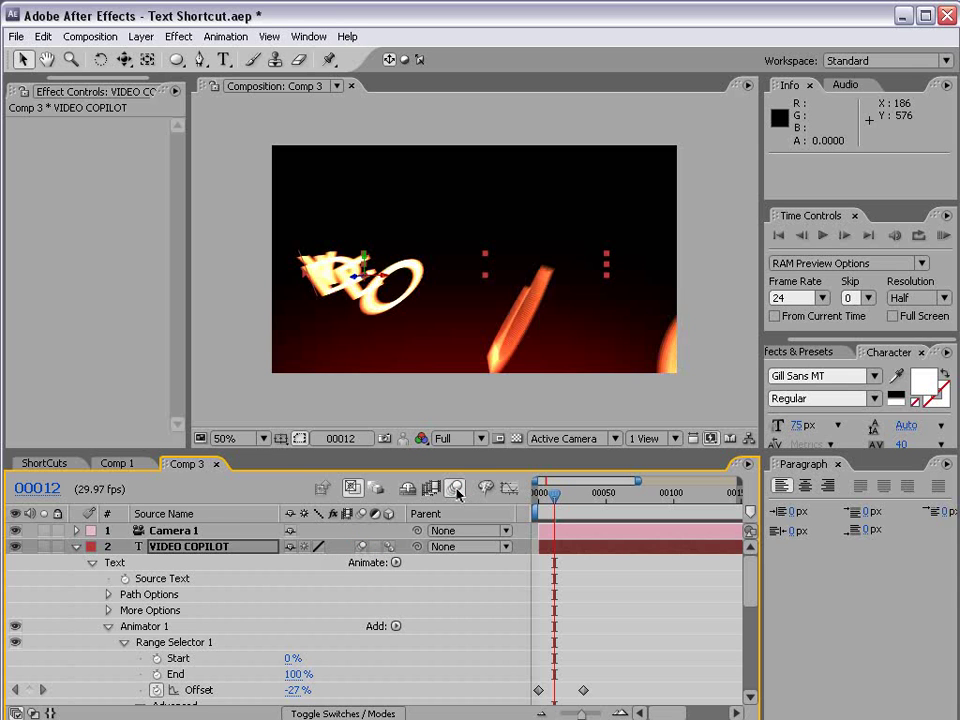
pyautogui.moveTo(550, 495)
pyautogui.mouseDown()
pyautogui.moveTo(567, 495)
pyautogui.moveTo(547, 500)
pyautogui.moveTo(555, 500)
pyautogui.mouseUp()
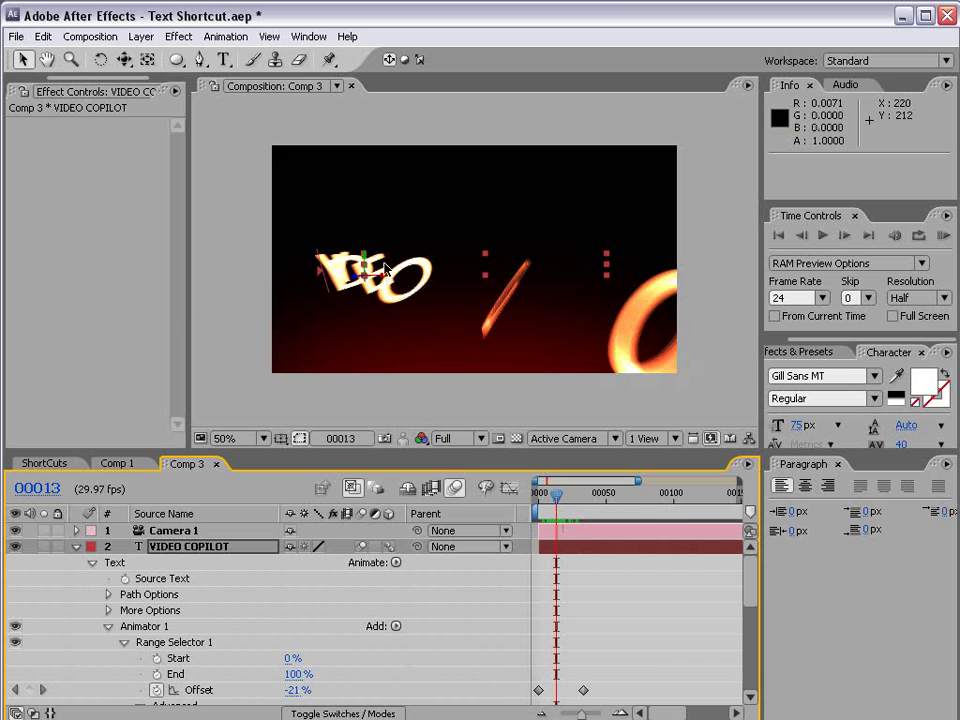
# - Pan Camera 1 across the text and move it slightly closer, scrubbing to check framing
pyautogui.press('c')
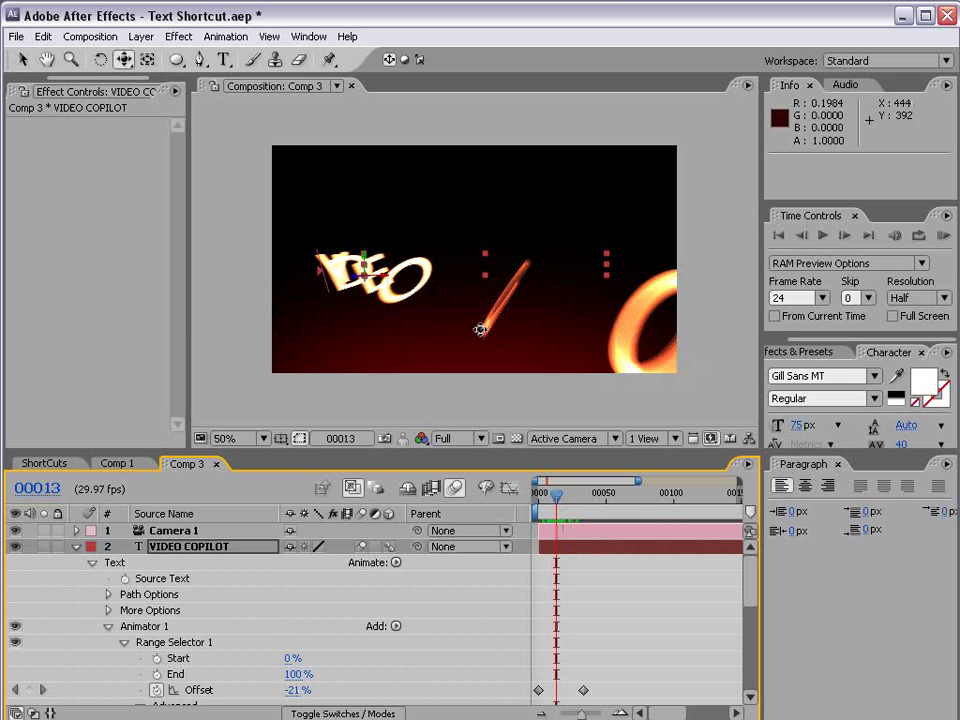
pyautogui.moveTo(124, 59); pyautogui.dragTo(148, 80)
pyautogui.moveTo(499, 321); pyautogui.dragTo(570, 285)
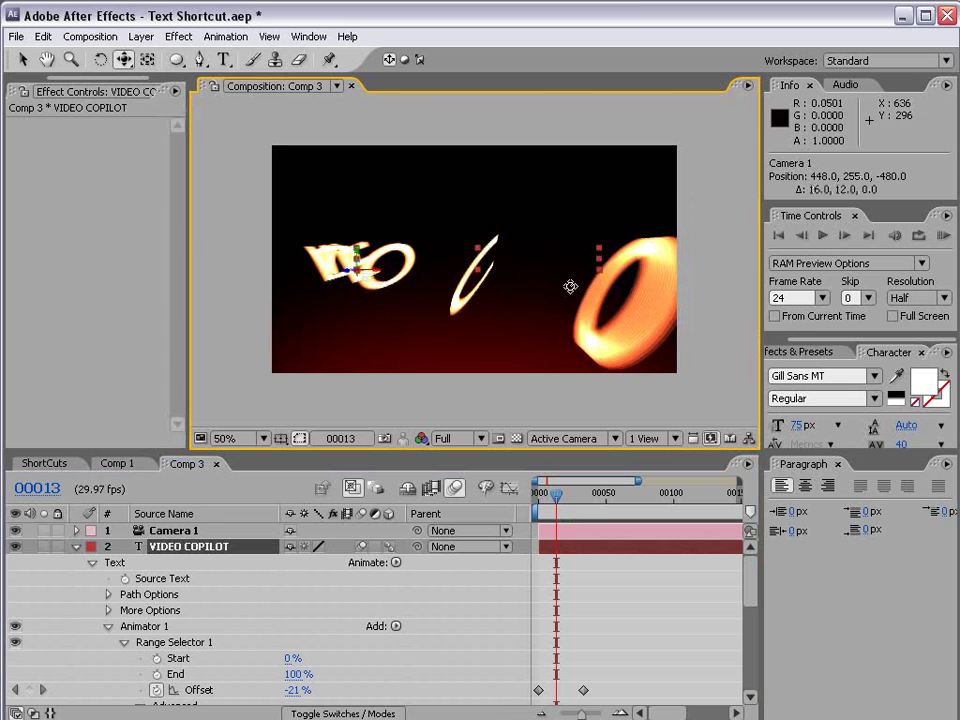
pyautogui.moveTo(489, 349); pyautogui.dragTo(489, 340)
pyautogui.moveTo(547, 493)
pyautogui.mouseDown()
pyautogui.moveTo(563, 497)
pyautogui.moveTo(555, 497)
pyautogui.mouseUp()
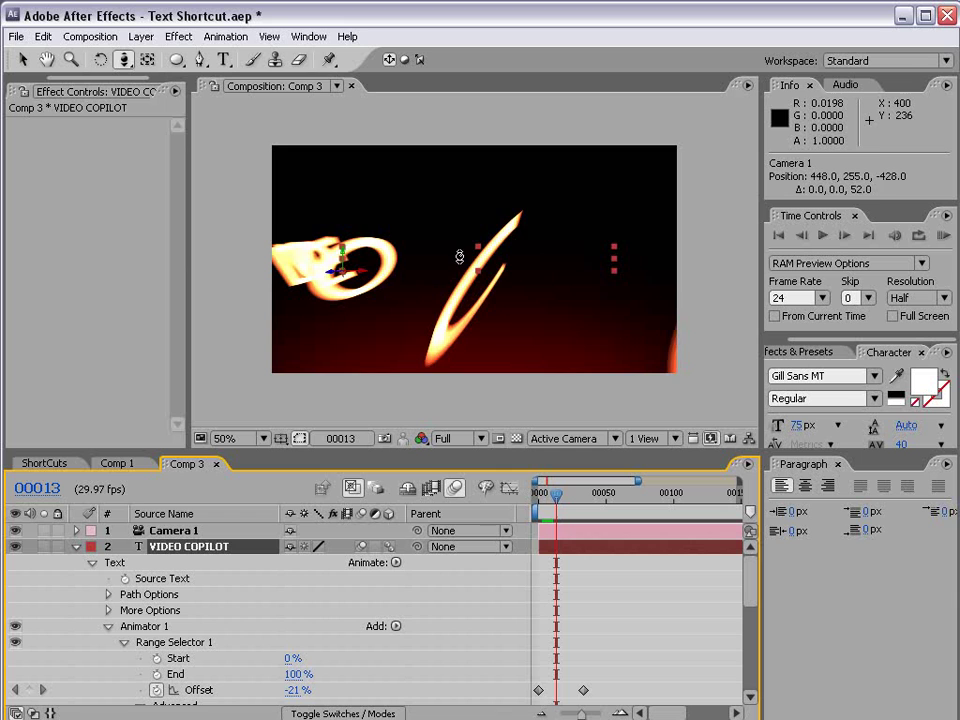
pyautogui.moveTo(459, 257); pyautogui.dragTo(469, 273)
pyautogui.moveTo(556, 497); pyautogui.dragTo(586, 503)
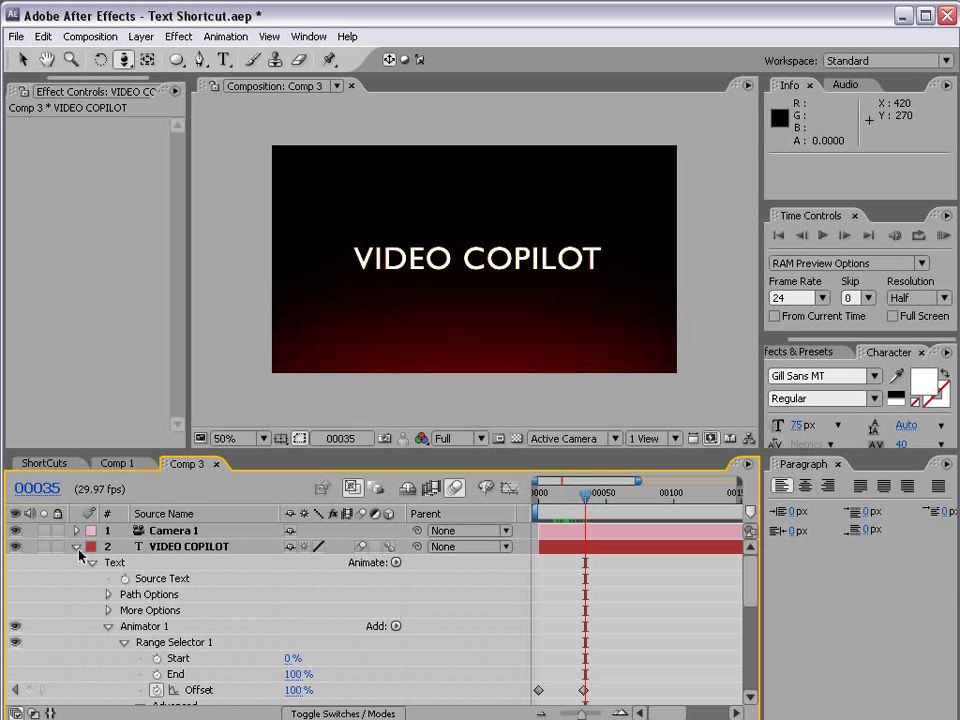
# - Create a full-frame light orange solid (FF993E), Orange Solid 3, in Comp 3
pyautogui.click(77, 547)
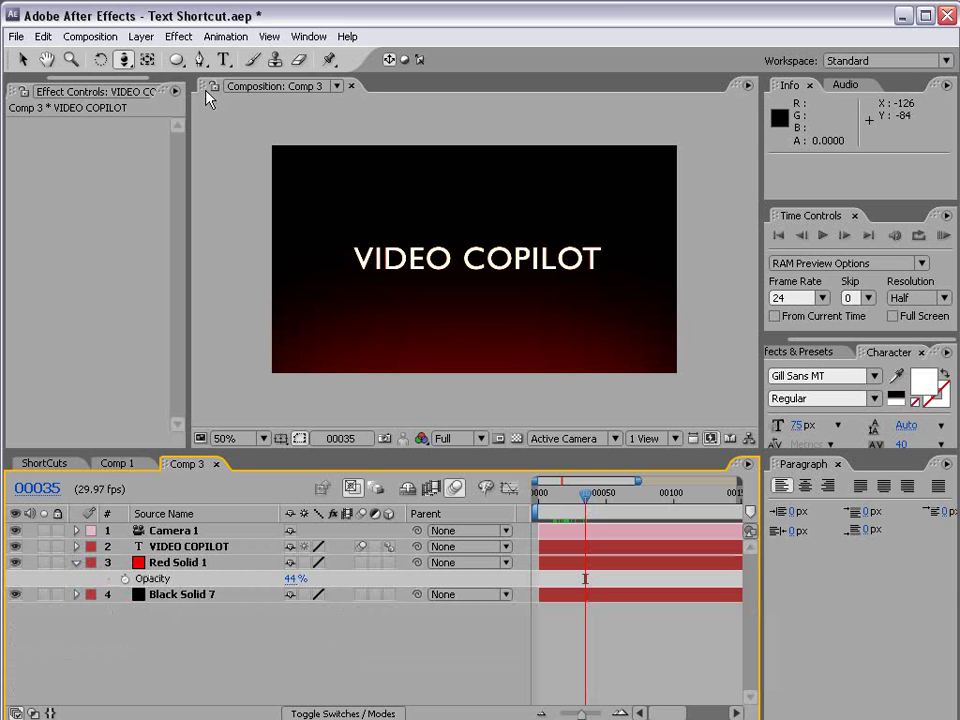
pyautogui.click(139, 36)
pyautogui.click(147, 58)
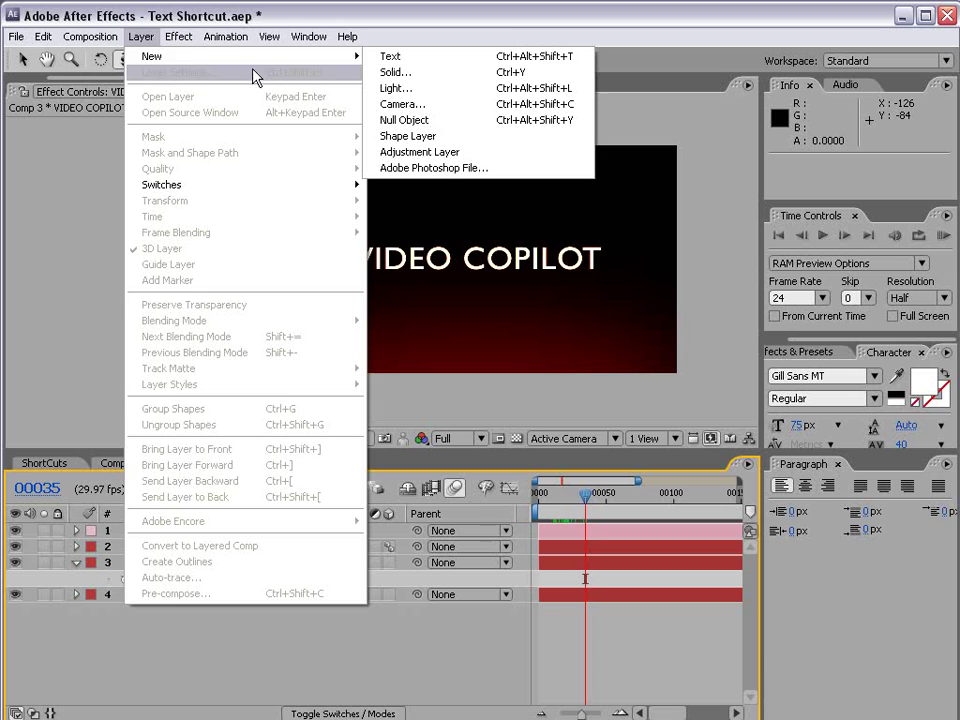
pyautogui.click(410, 75)
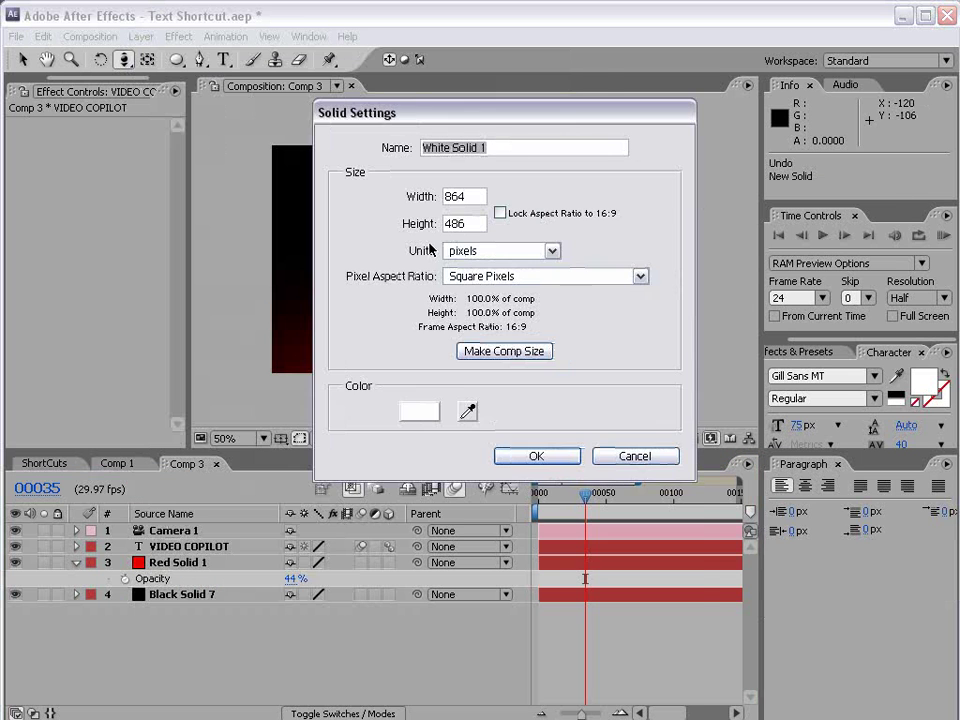
pyautogui.click(418, 405)
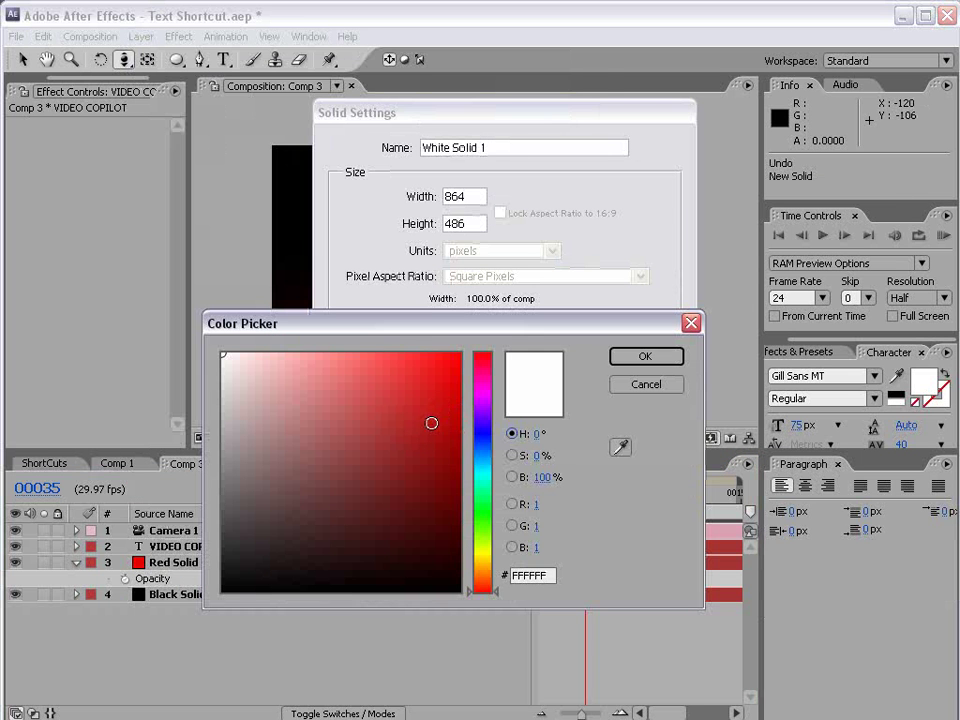
pyautogui.click(484, 575)
pyautogui.click(332, 379)
pyautogui.moveTo(332, 379); pyautogui.dragTo(402, 352)
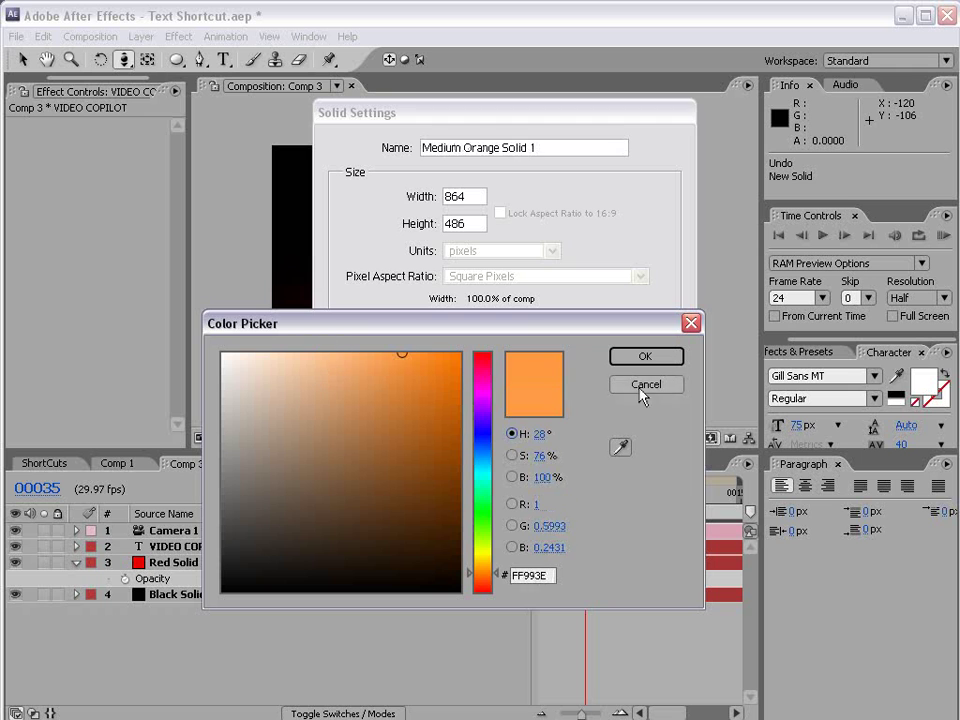
pyautogui.click(645, 356)
pyautogui.click(536, 454)
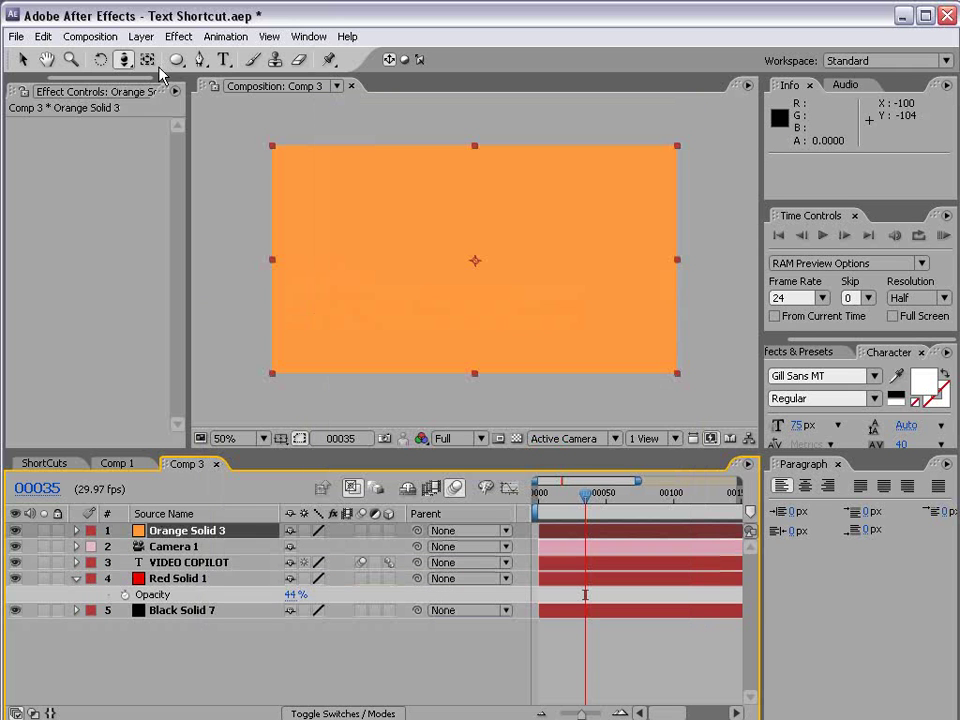
pyautogui.click(178, 36)
# - Apply CC Particle World to Orange Solid 3, set Grid to Off, and open its Options
pyautogui.moveTo(242, 318)
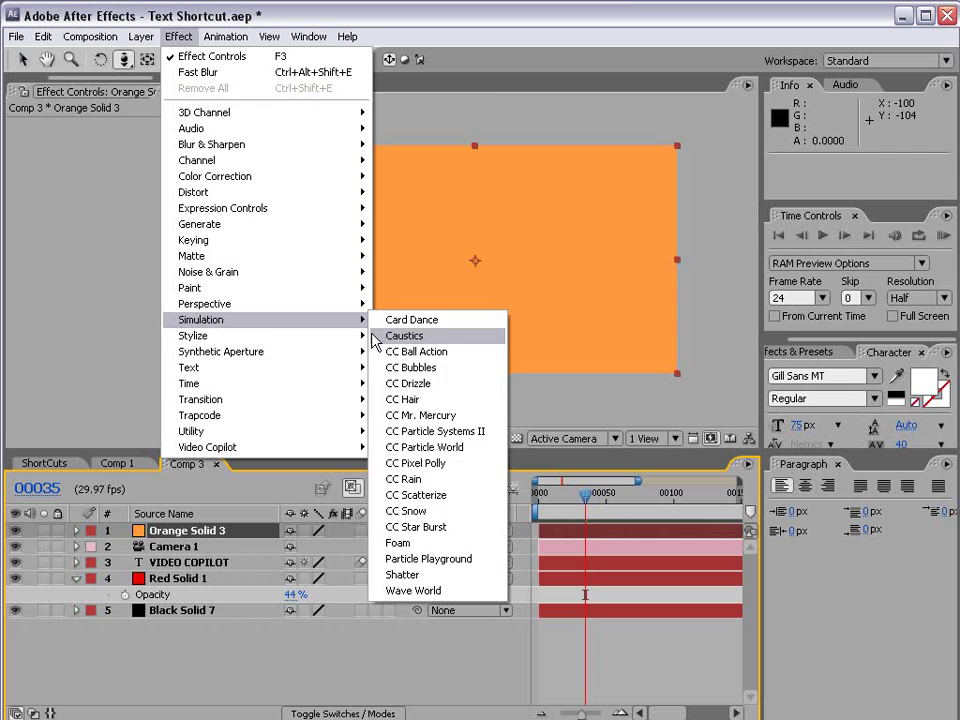
pyautogui.click(474, 447)
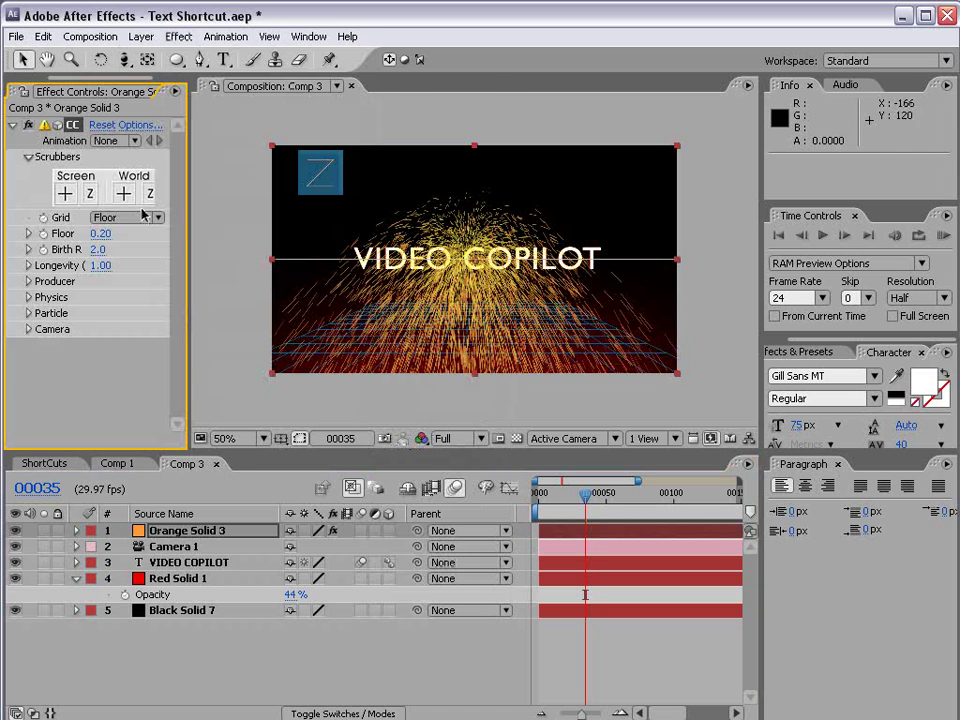
pyautogui.moveTo(189, 225); pyautogui.dragTo(262, 225)
pyautogui.click(140, 218)
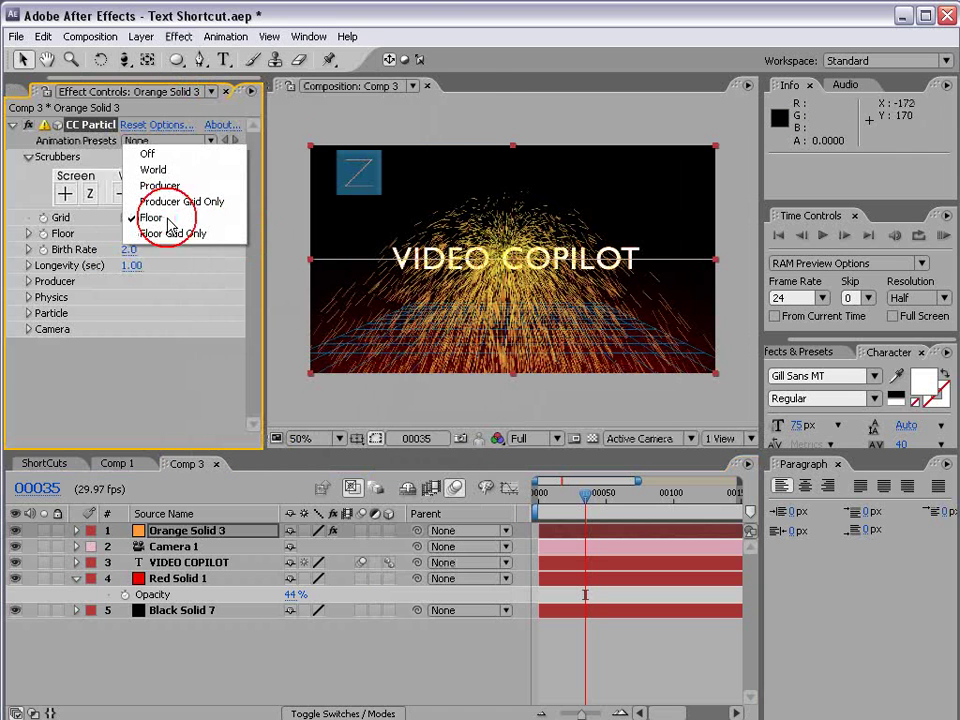
pyautogui.click(152, 155)
pyautogui.click(174, 128)
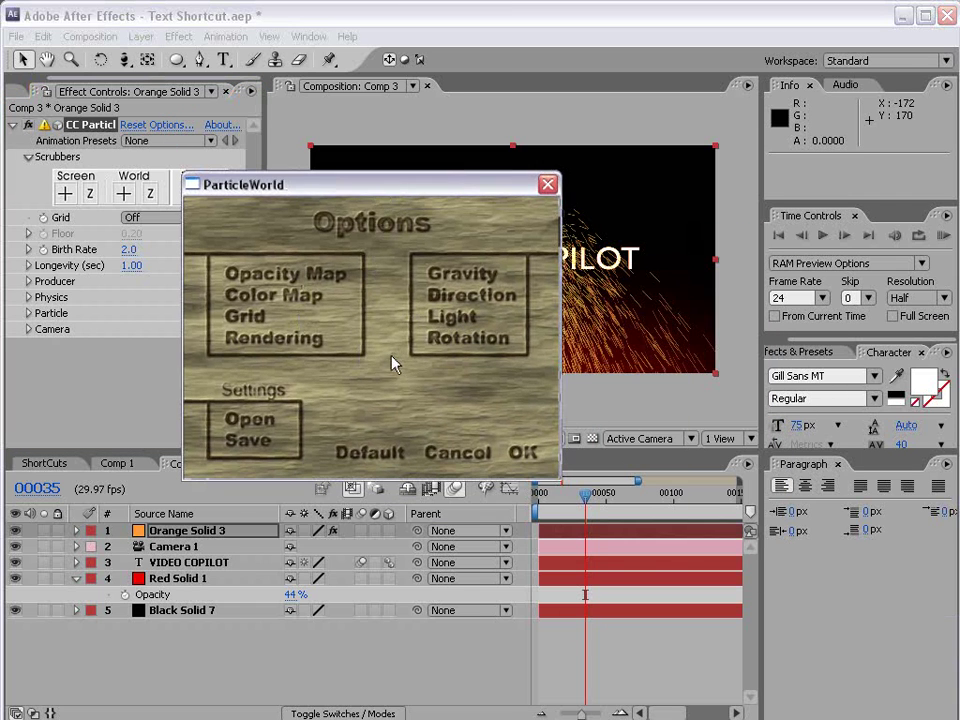
# - Enable Force Motionblur and set the particle opacity map to the Fade Out preset
pyautogui.click(292, 342)
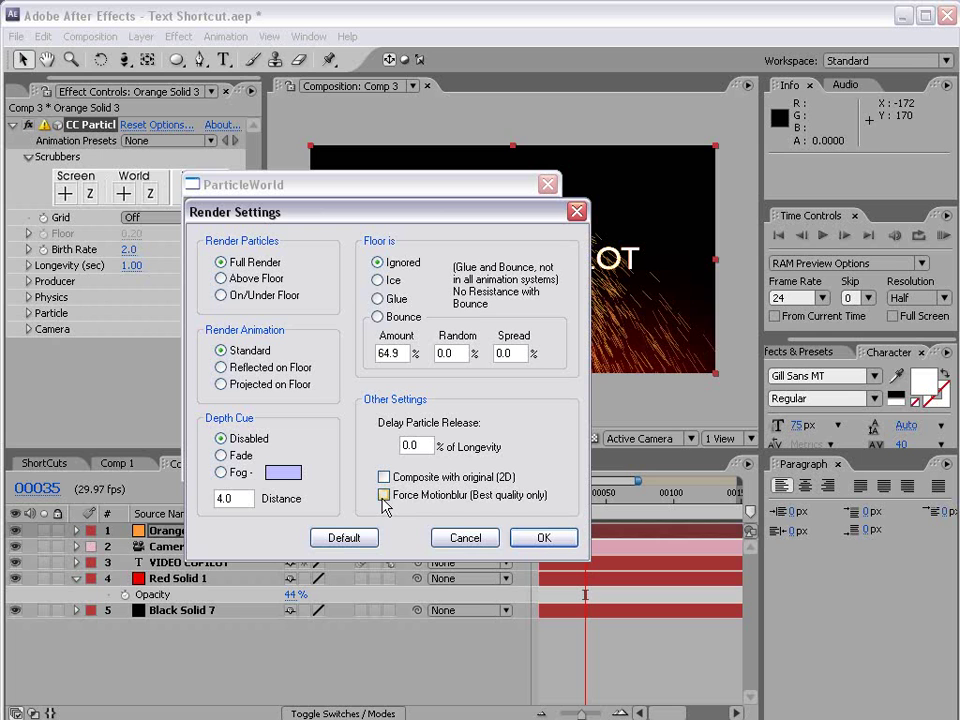
pyautogui.click(543, 537)
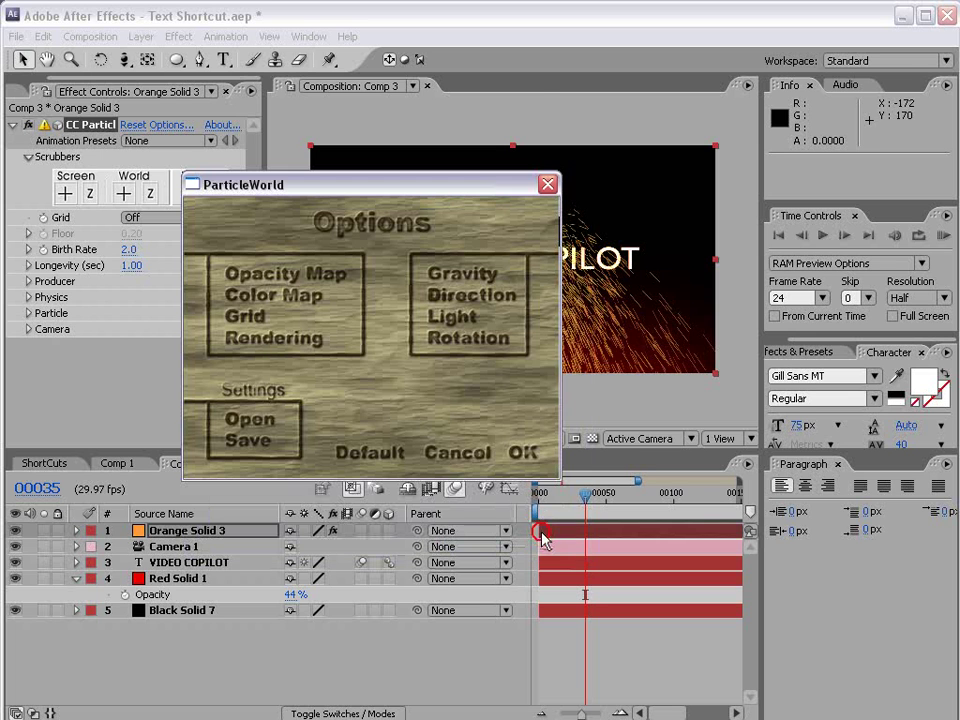
pyautogui.click(270, 275)
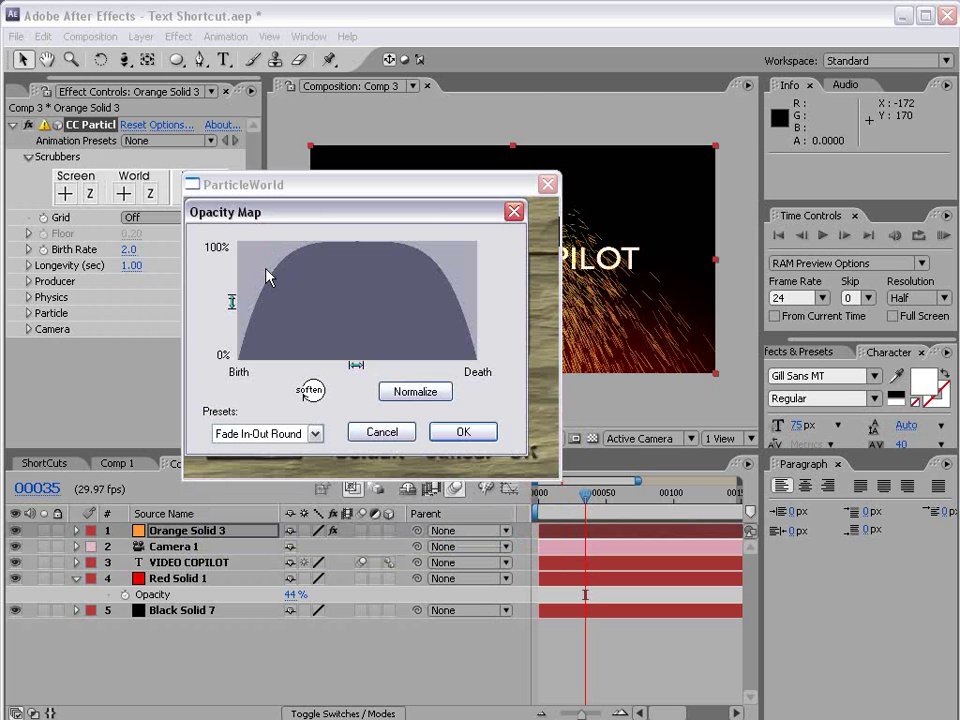
pyautogui.click(313, 433)
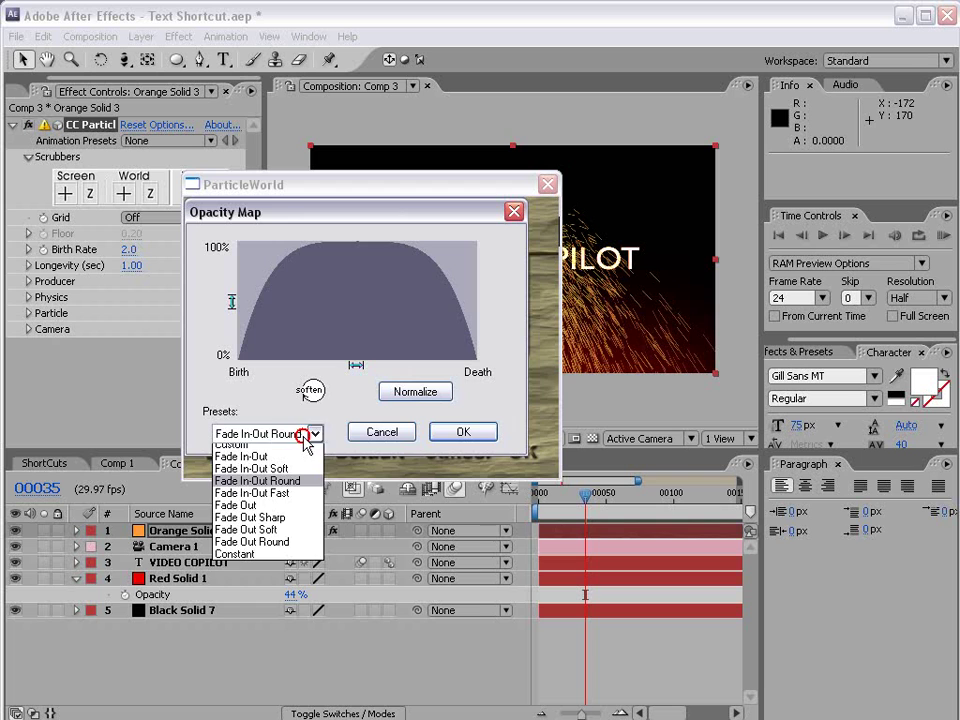
pyautogui.click(262, 509)
pyautogui.click(466, 436)
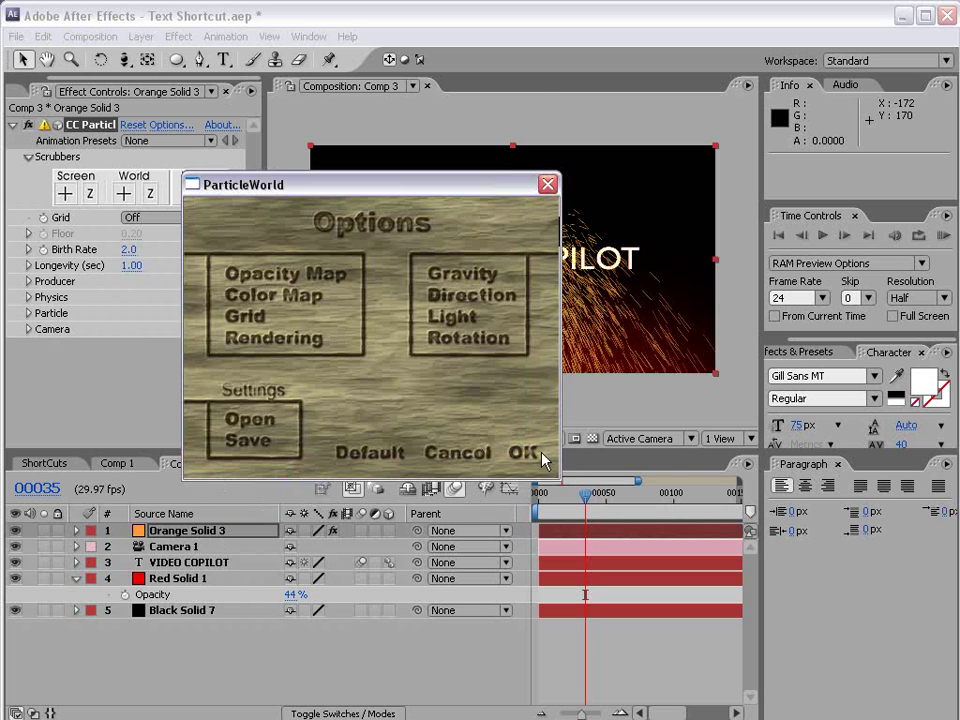
pyautogui.click(525, 454)
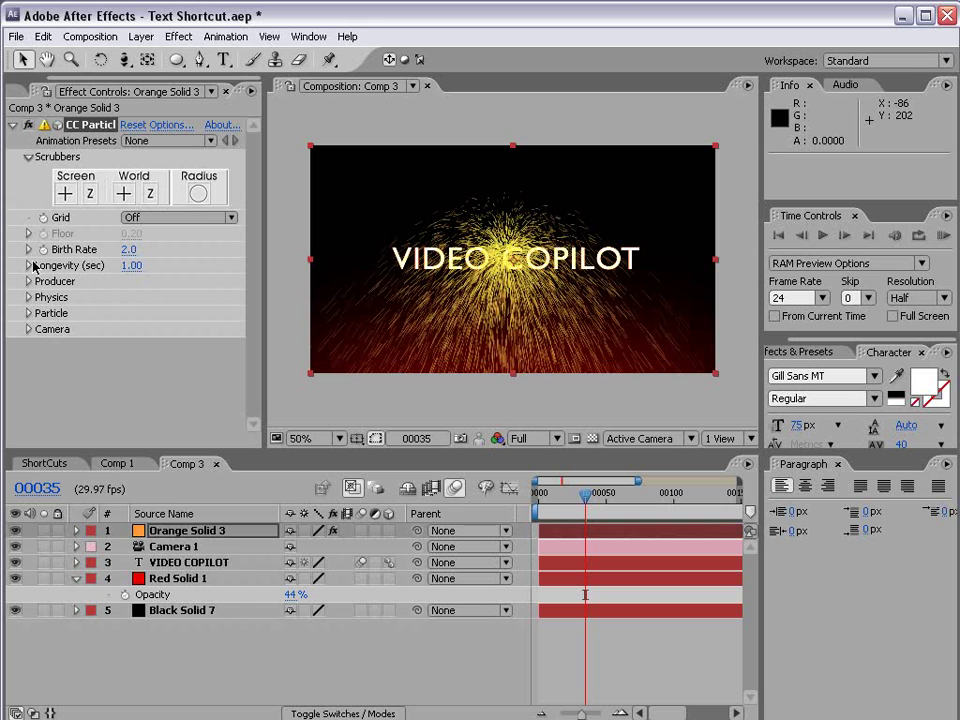
# - Set the CC Particle World Particle Type to Lens Convex
pyautogui.click(27, 313)
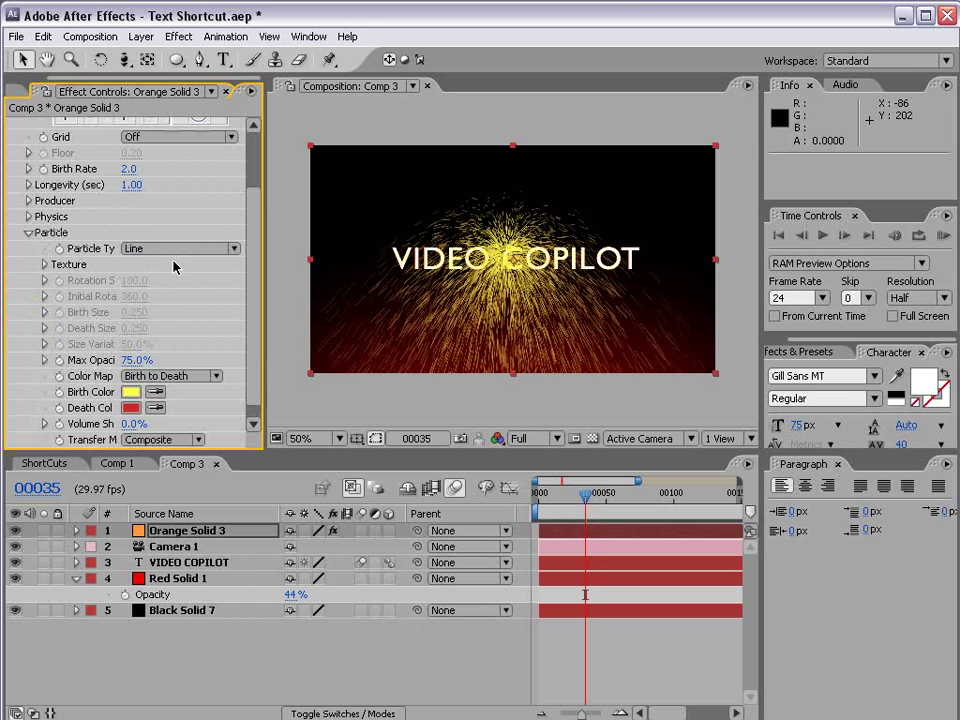
pyautogui.click(180, 248)
pyautogui.click(200, 504)
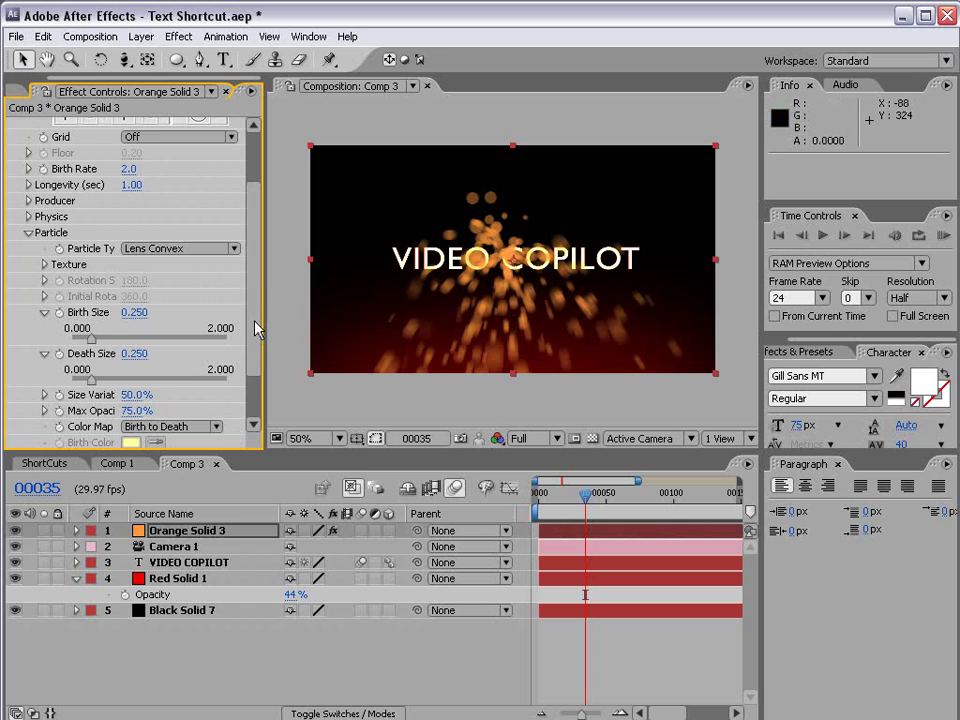
pyautogui.moveTo(255, 330); pyautogui.dragTo(255, 290)
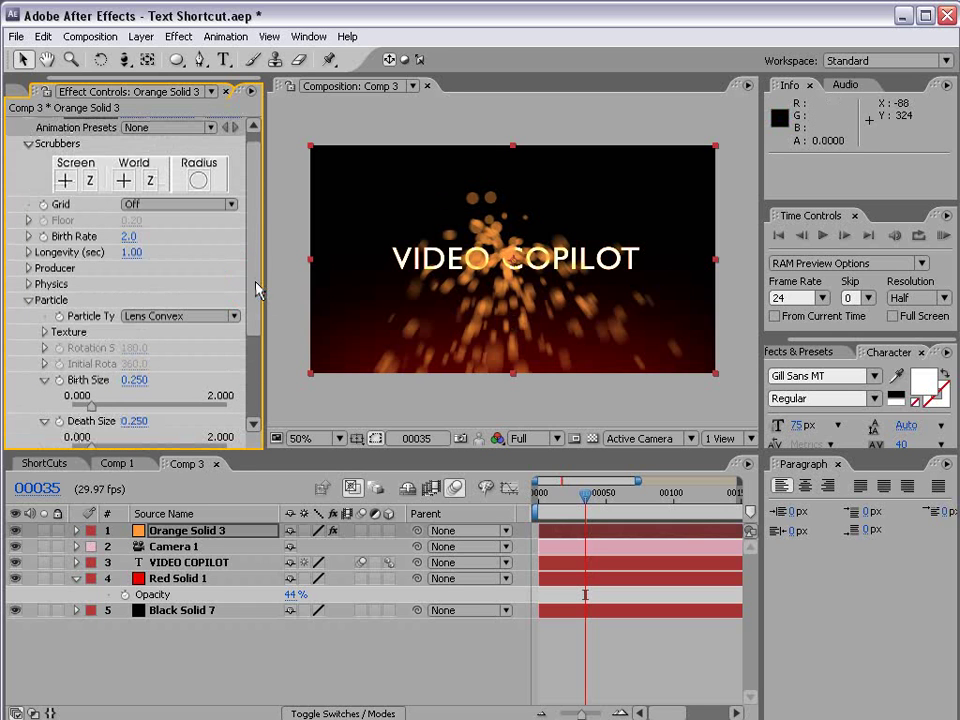
# - Set Birth Rate to 1.3 and shrink Birth Size to 0.040, then maximize the comp panel
pyautogui.click(128, 238)
pyautogui.write('1.3')
pyautogui.press('Return')
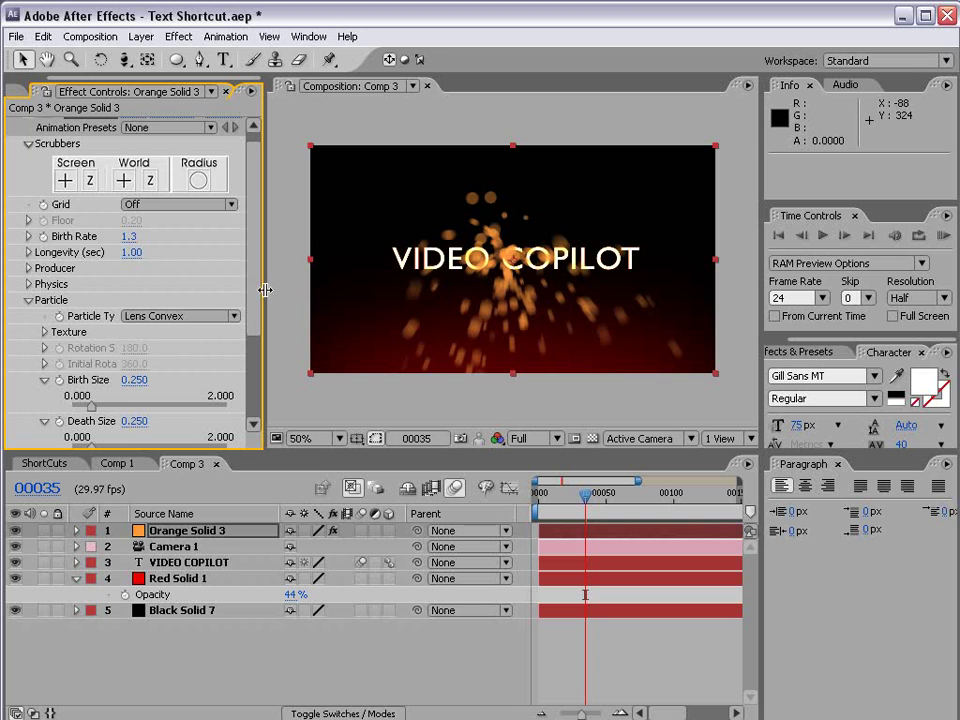
pyautogui.scroll(-3, 66, 299)
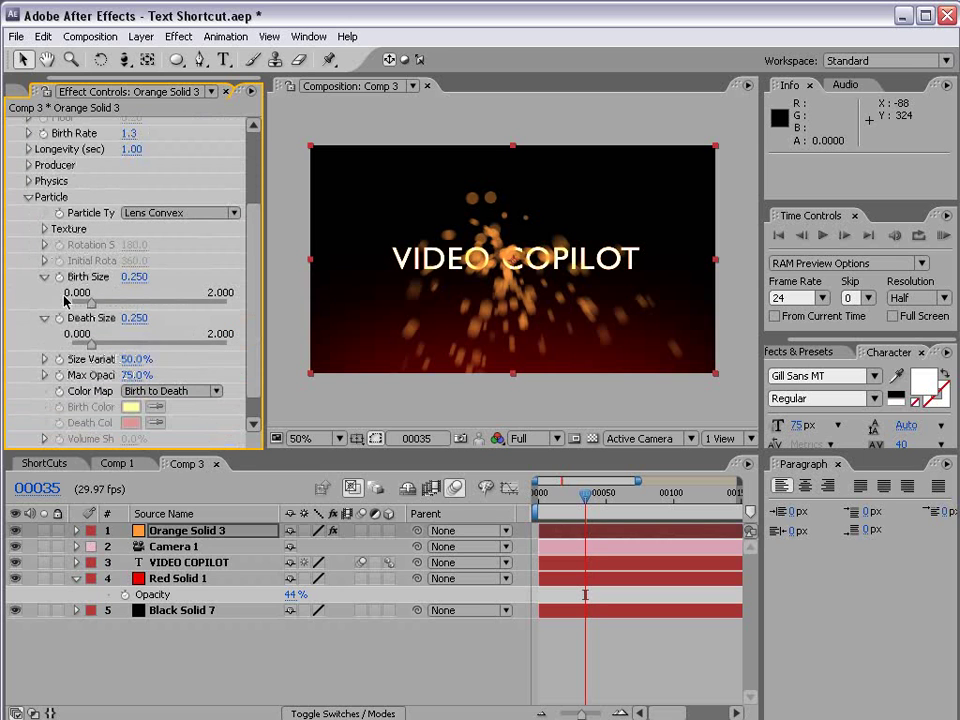
pyautogui.moveTo(133, 283); pyautogui.dragTo(116, 281)
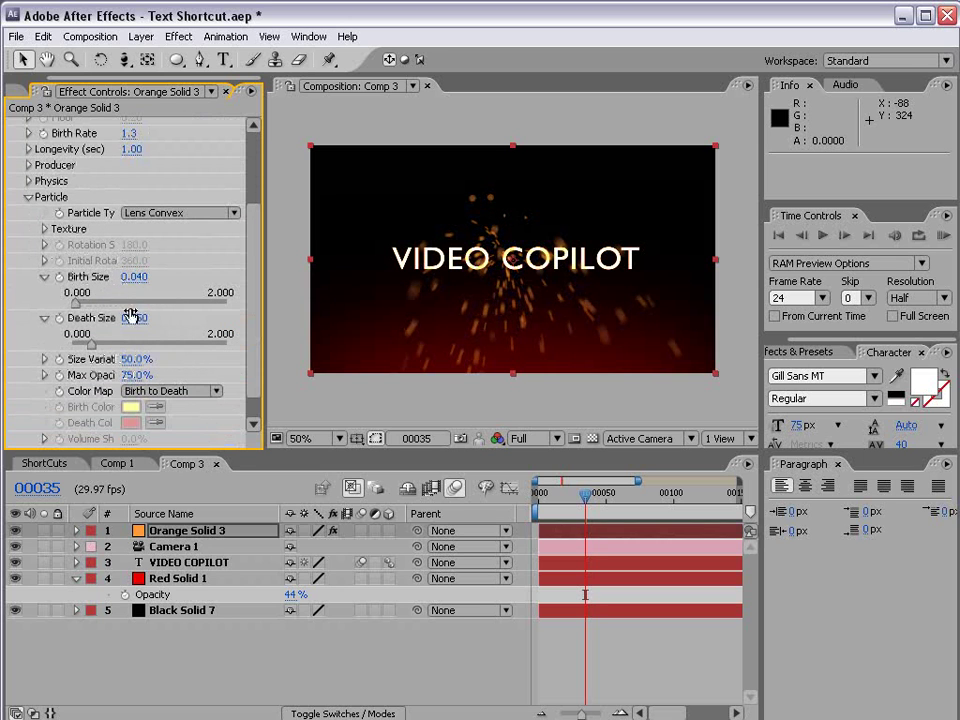
pyautogui.press('`')
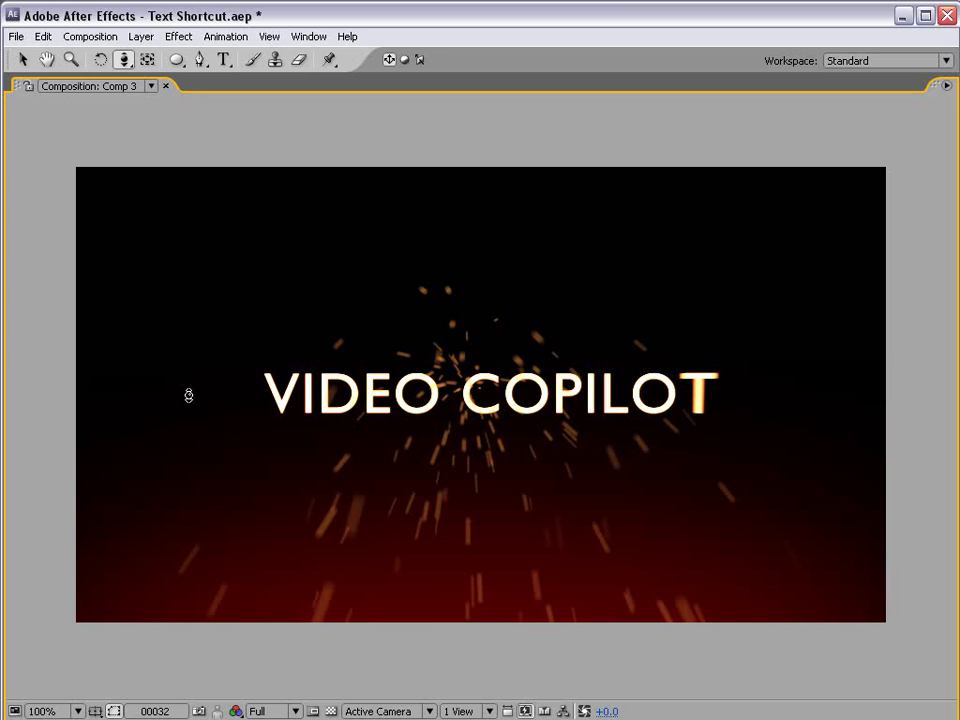
# - Keyframe the Producer Position X from -0.44 at frame 32 to 0.68 at frame 38
pyautogui.press(',')
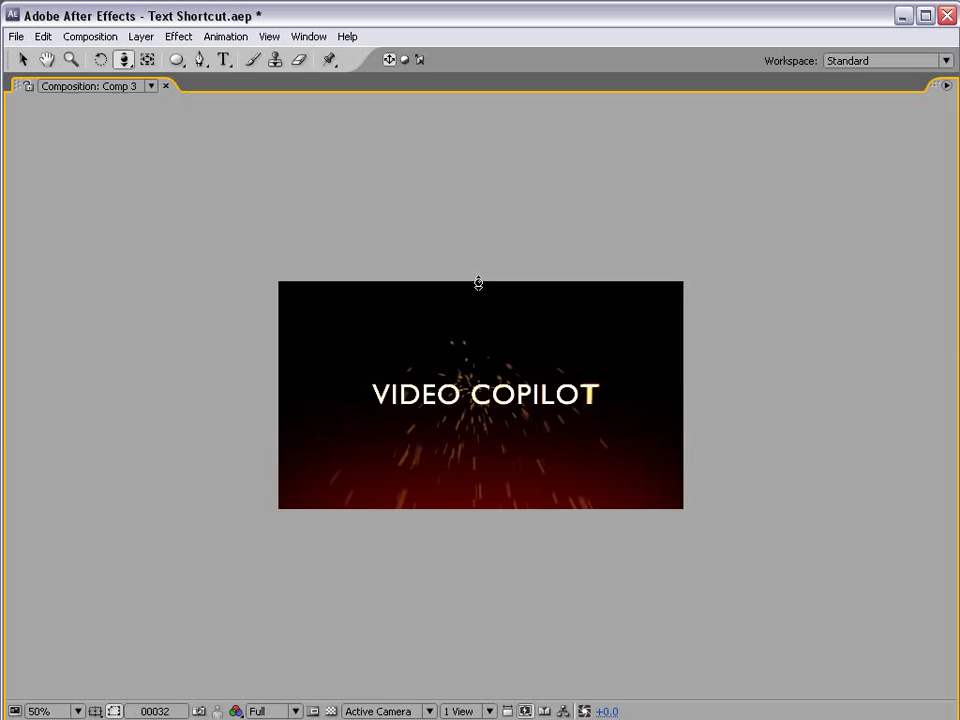
pyautogui.press('`')
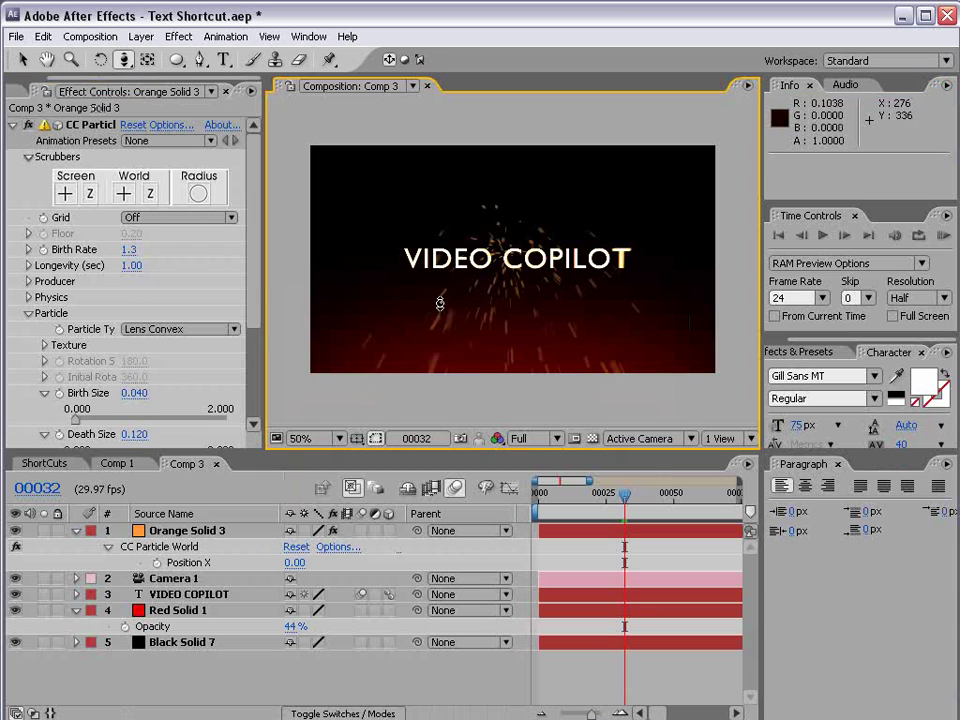
pyautogui.click(29, 282)
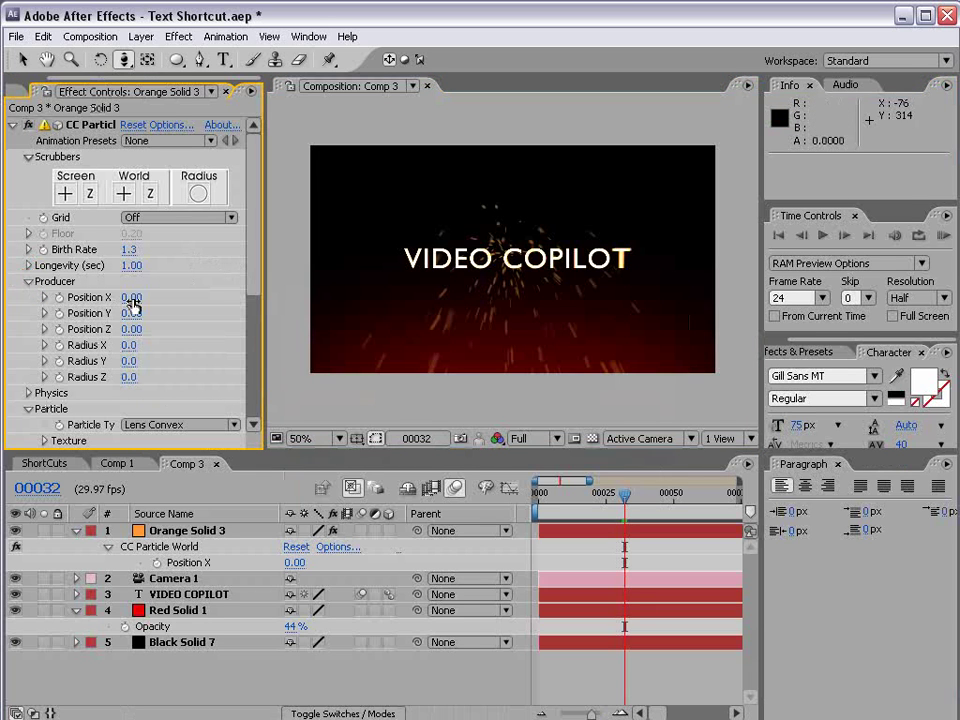
pyautogui.moveTo(131, 299); pyautogui.dragTo(90, 297)
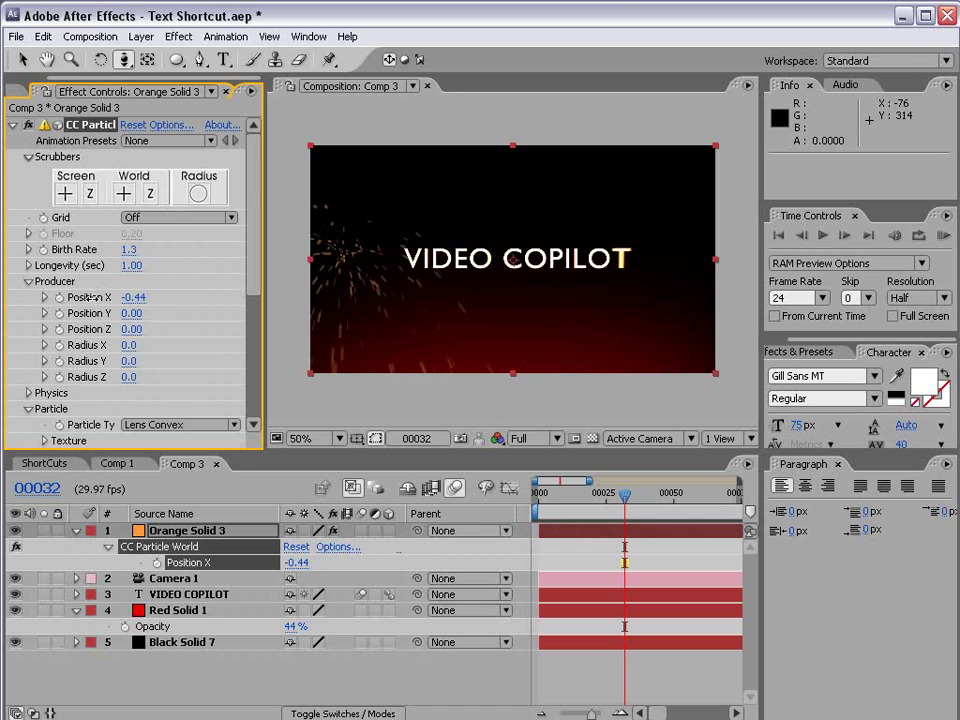
pyautogui.click(59, 298)
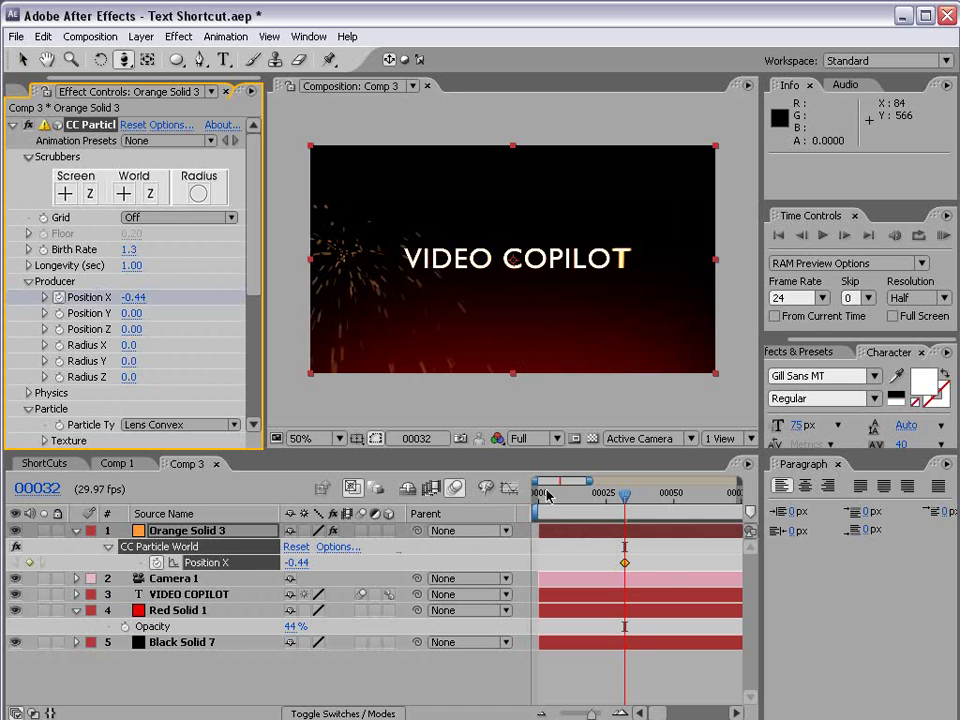
pyautogui.moveTo(624, 512); pyautogui.dragTo(641, 512)
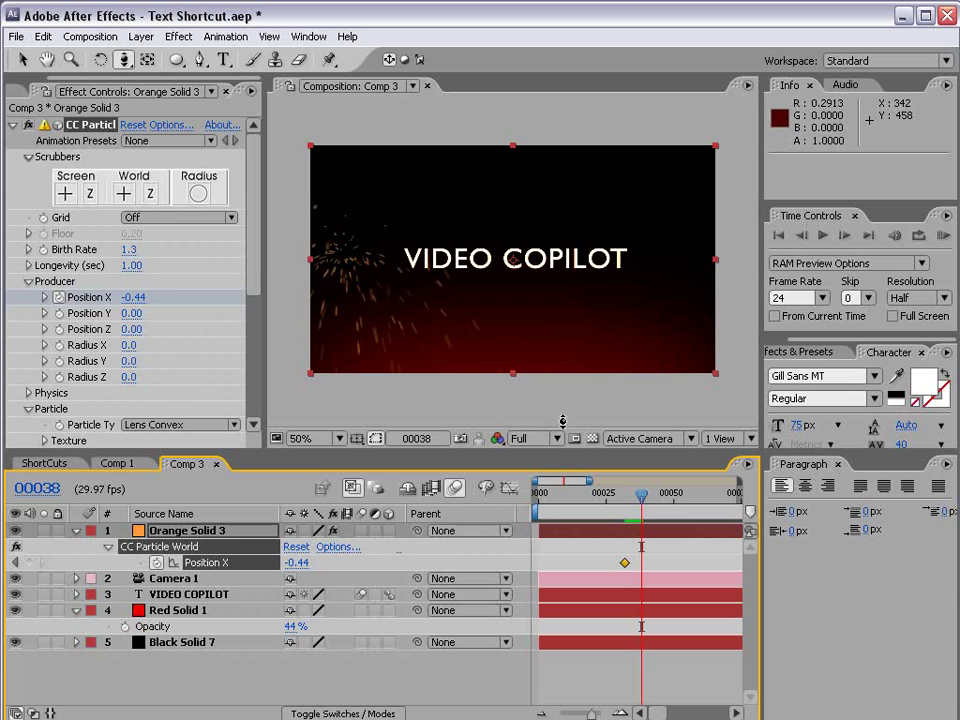
pyautogui.moveTo(157, 298); pyautogui.dragTo(229, 290)
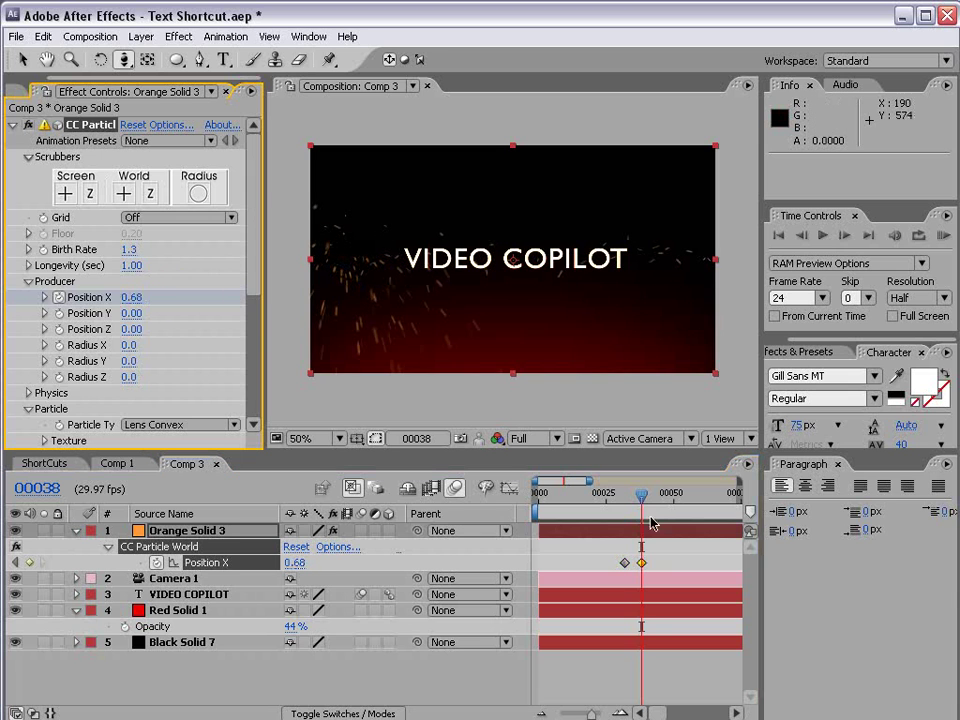
pyautogui.moveTo(638, 498); pyautogui.dragTo(622, 500)
# - Keyframe Birth Rate at 0, then raise it to 2 at frame 33 and preview the sparks
pyautogui.press('=')
pyautogui.press('=')
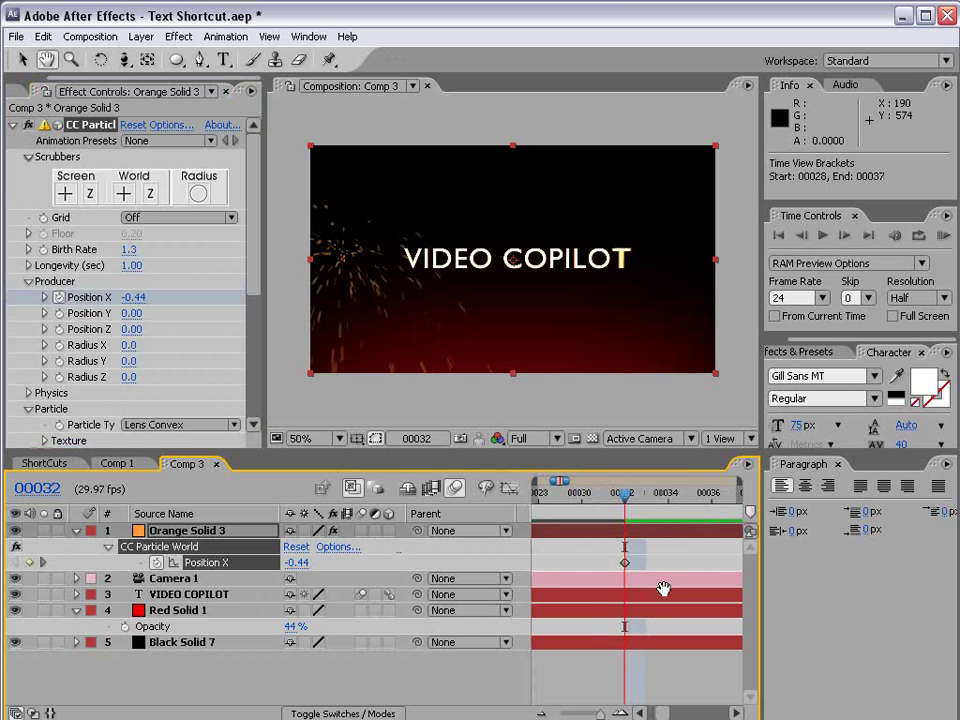
pyautogui.moveTo(664, 647); pyautogui.dragTo(598, 597)
pyautogui.press('c')
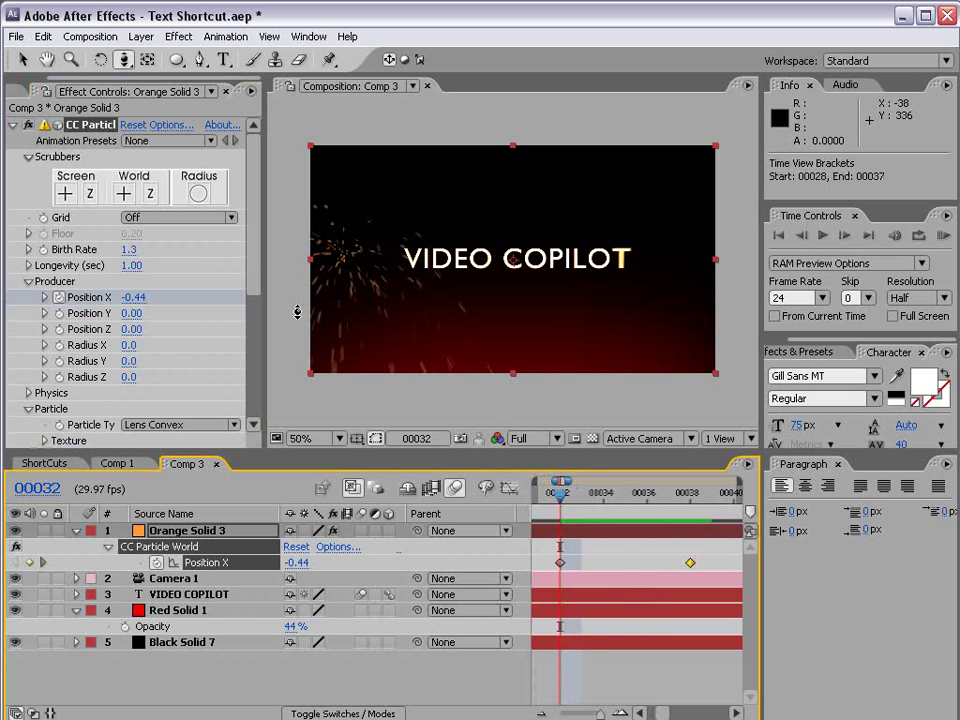
pyautogui.click(129, 250)
pyautogui.press('Return')
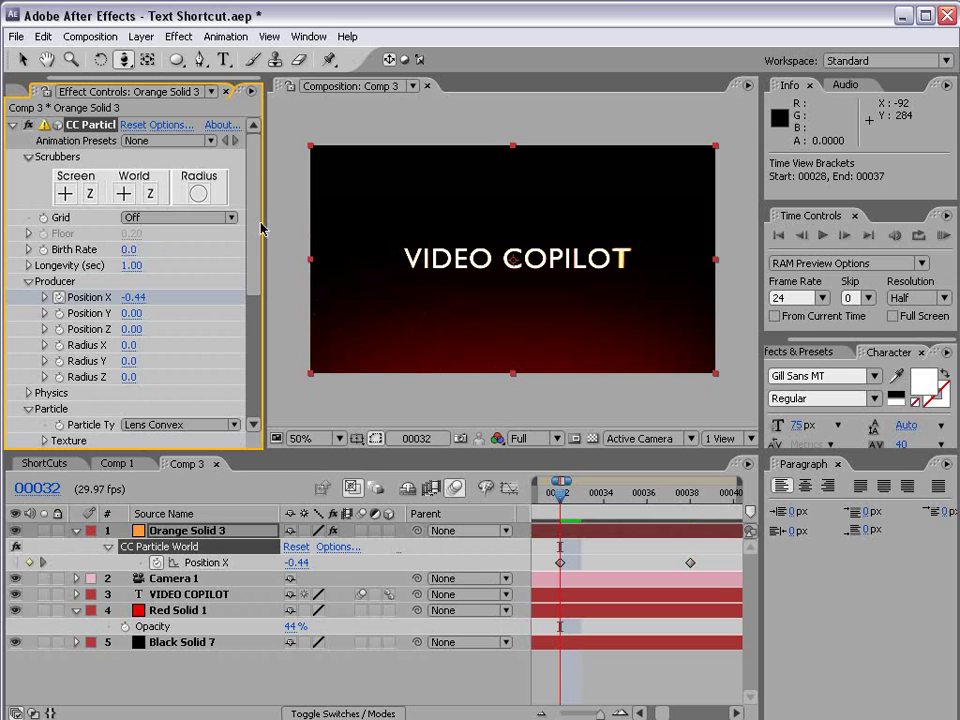
pyautogui.click(41, 249)
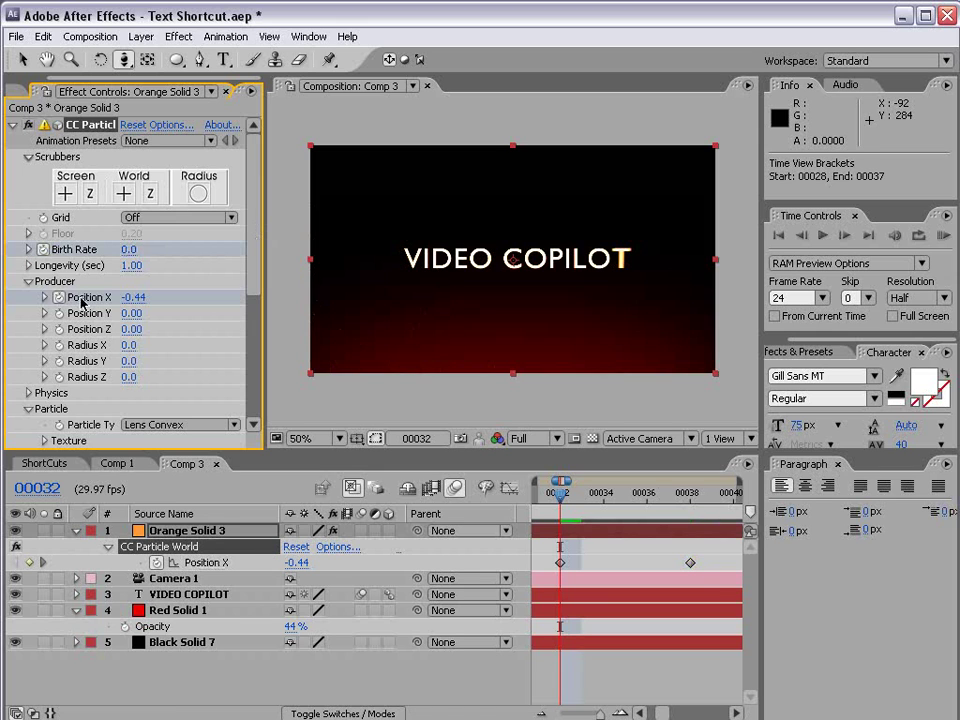
pyautogui.press('pagedown')
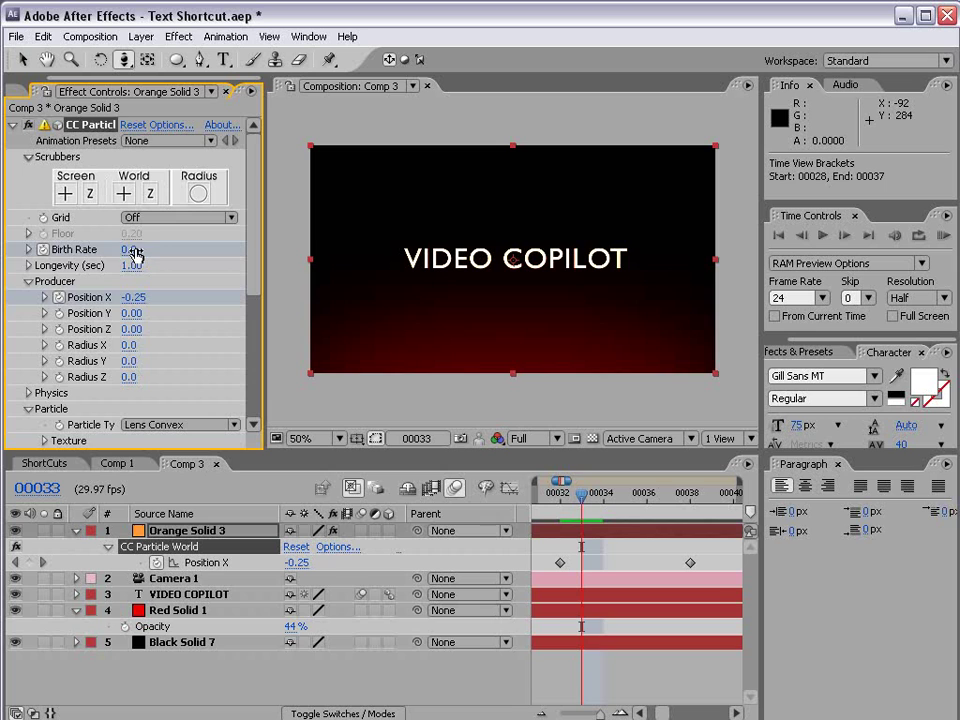
pyautogui.moveTo(135, 255); pyautogui.dragTo(135, 249)
pyautogui.moveTo(581, 493); pyautogui.dragTo(690, 493)
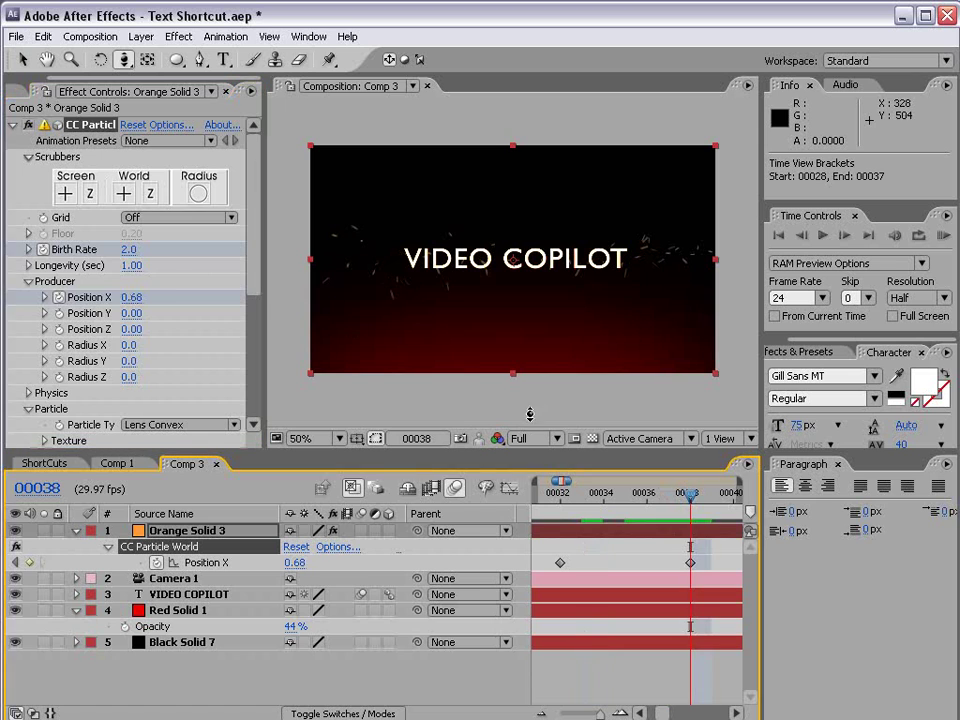
# - Set Birth Rate to 0.4 at frame 38 and 1.5 at frame 37, then preview the burst
pyautogui.click(135, 249)
pyautogui.write('0.4')
pyautogui.press('Return')
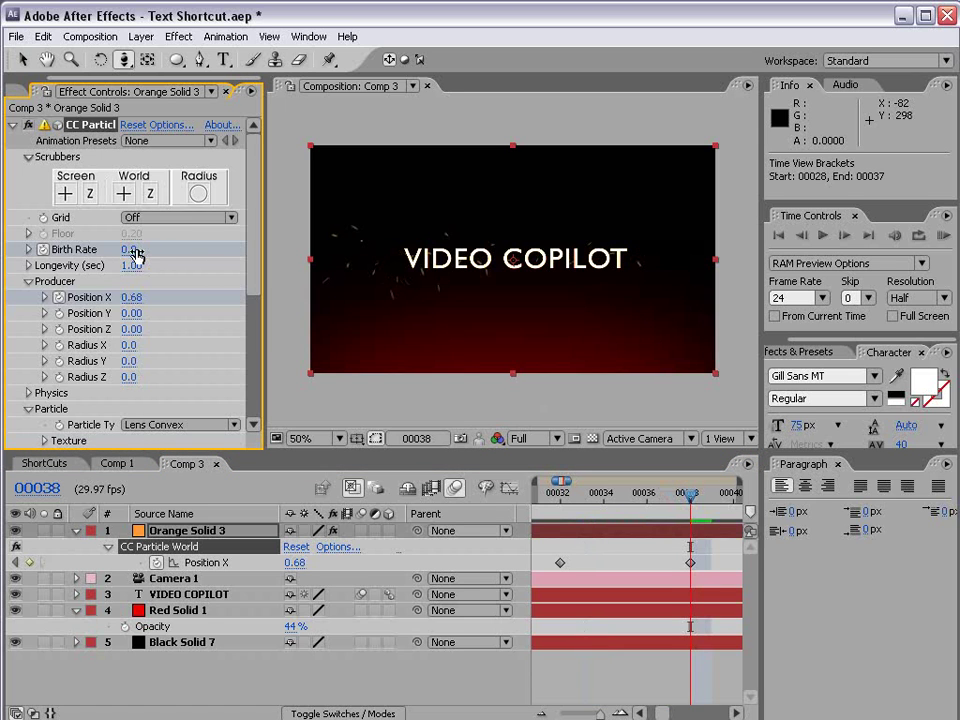
pyautogui.press('pageup')
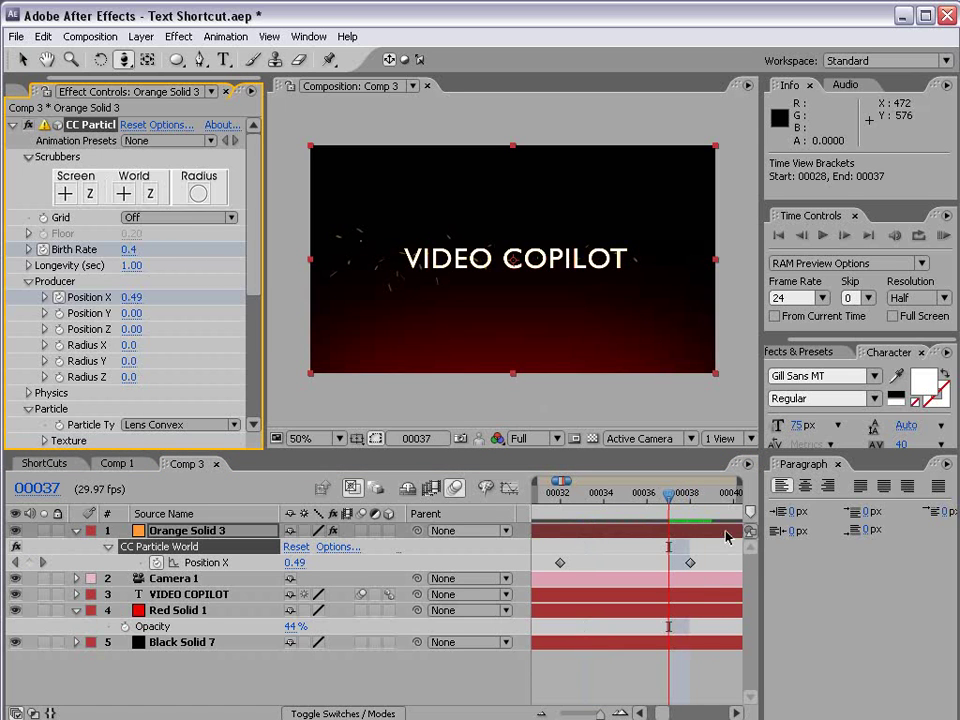
pyautogui.click(129, 250)
pyautogui.write('1.5')
pyautogui.press('Return')
pyautogui.press('u')
pyautogui.moveTo(561, 492); pyautogui.dragTo(647, 488)
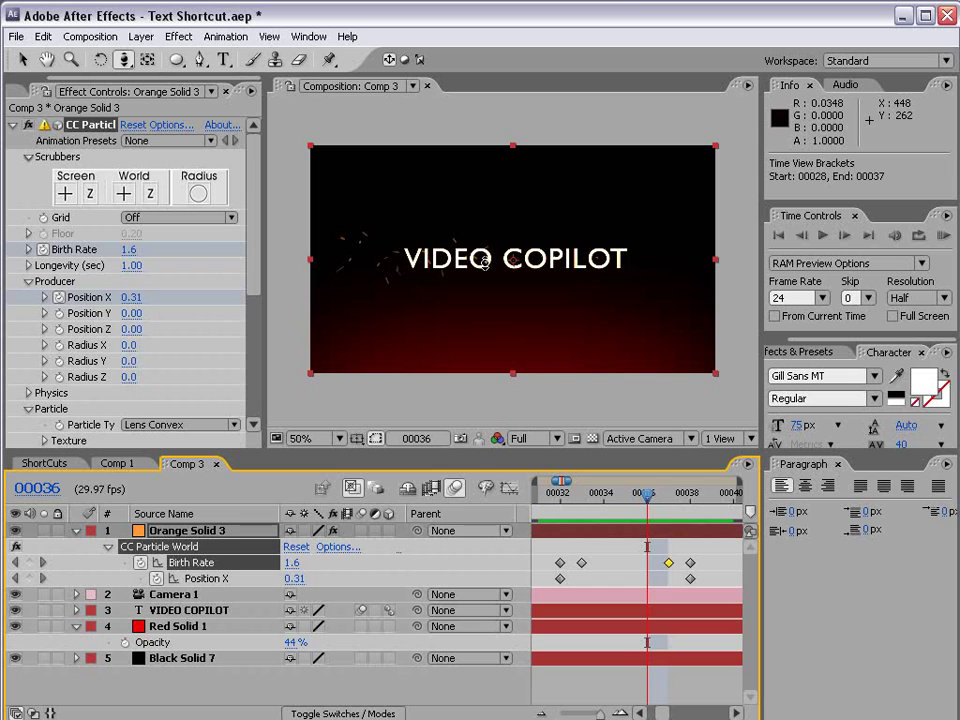
# - Open the Physics group, raise Inherit Velocity, and enlarge the particle Birth Size
pyautogui.click(29, 281)
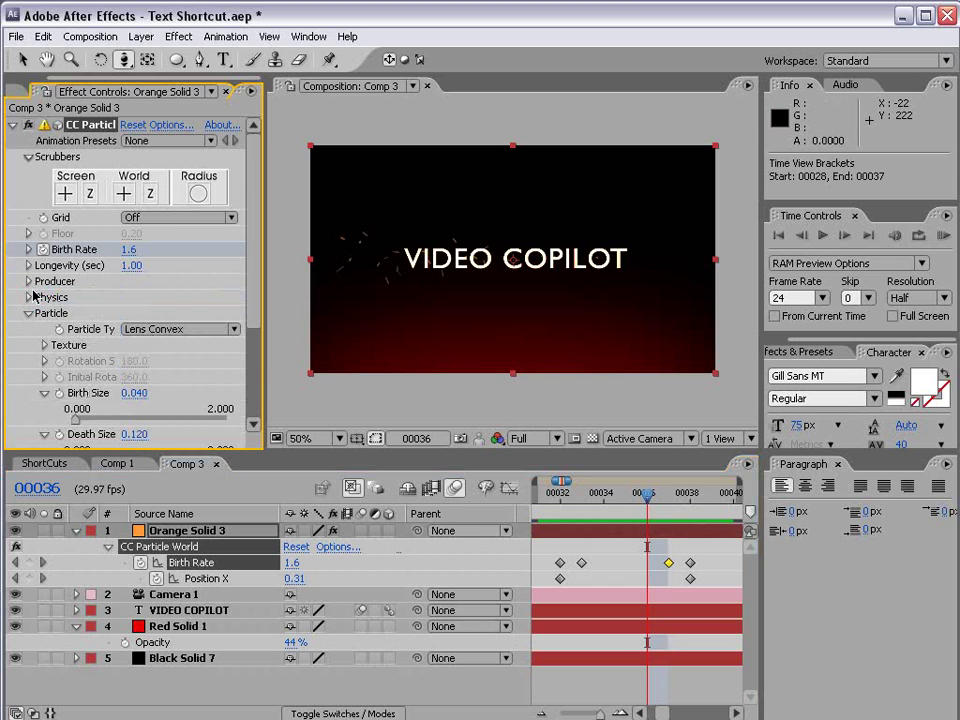
pyautogui.click(30, 297)
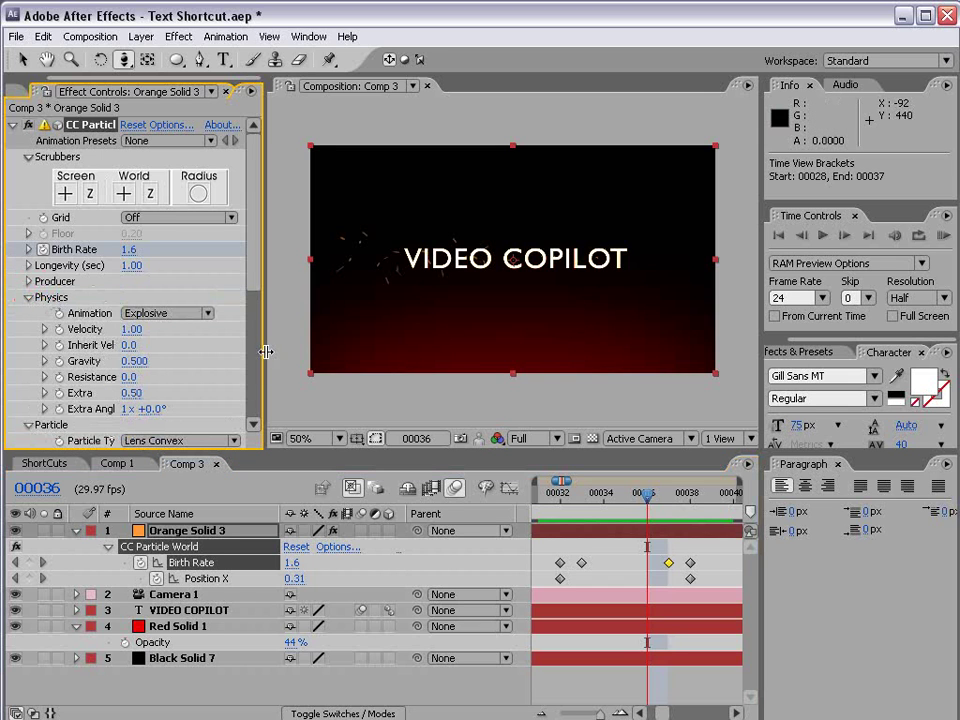
pyautogui.moveTo(266, 351); pyautogui.dragTo(304, 351)
pyautogui.moveTo(143, 345); pyautogui.dragTo(180, 339)
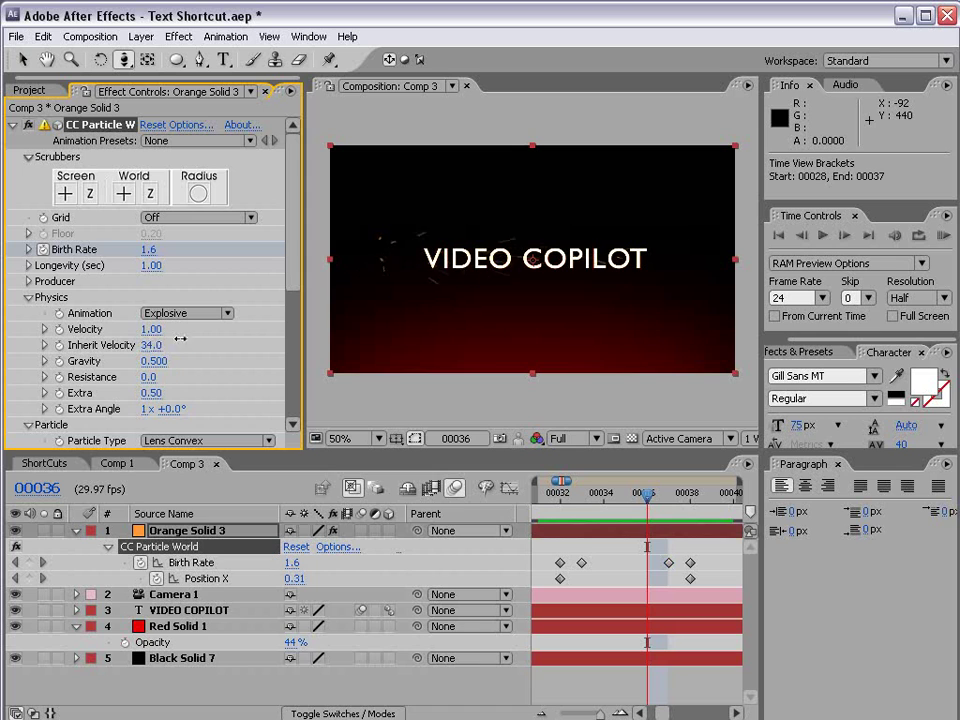
pyautogui.moveTo(561, 493); pyautogui.dragTo(650, 518)
pyautogui.scroll(-5, 296, 257)
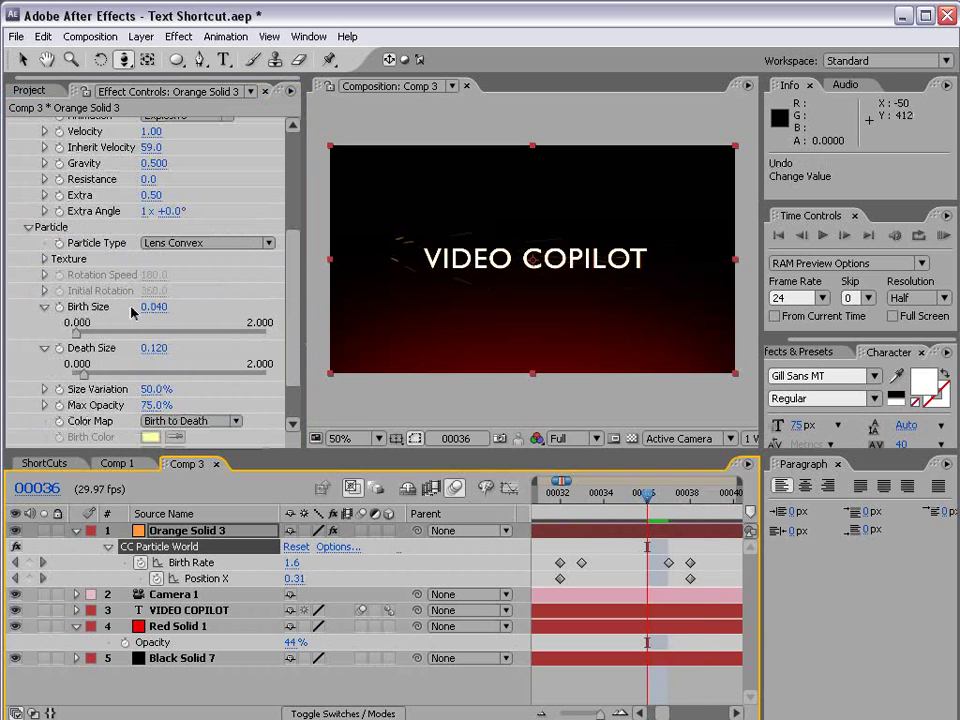
pyautogui.moveTo(77, 333); pyautogui.dragTo(89, 333)
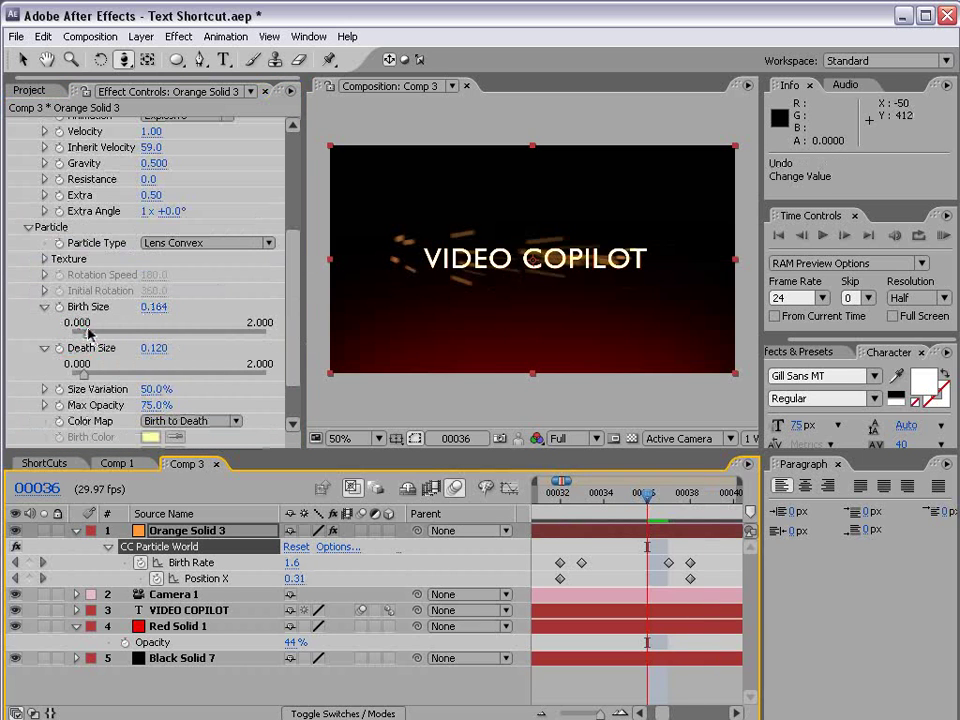
# - Raise the Birth Rate at frame 33 to 3 and review the sparks across frames 32–37
pyautogui.click(577, 494)
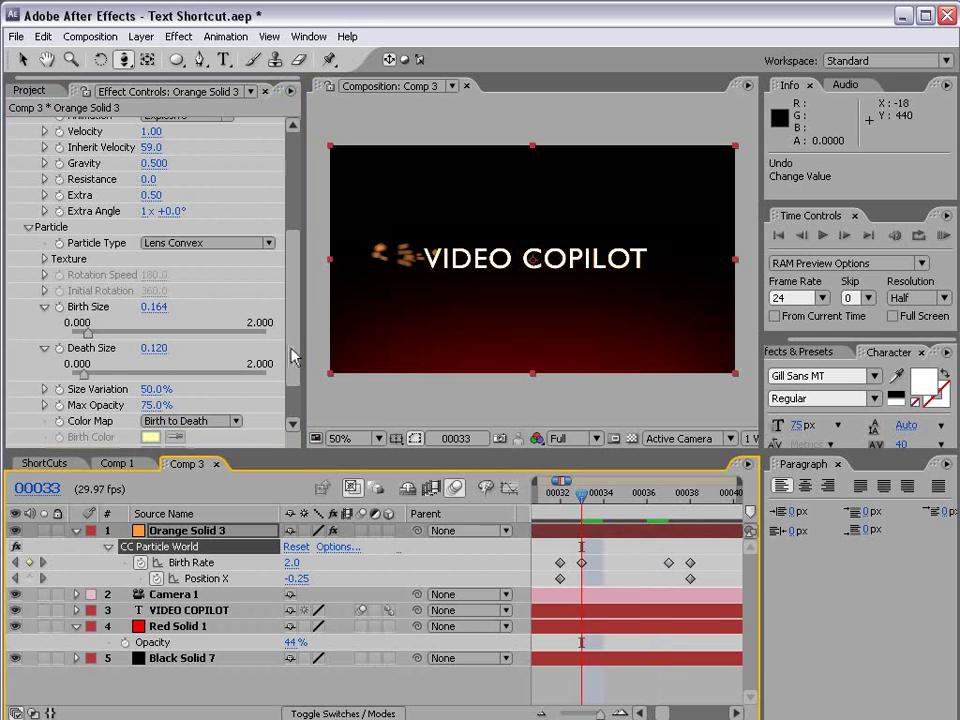
pyautogui.moveTo(296, 357); pyautogui.dragTo(287, 222)
pyautogui.click(174, 244)
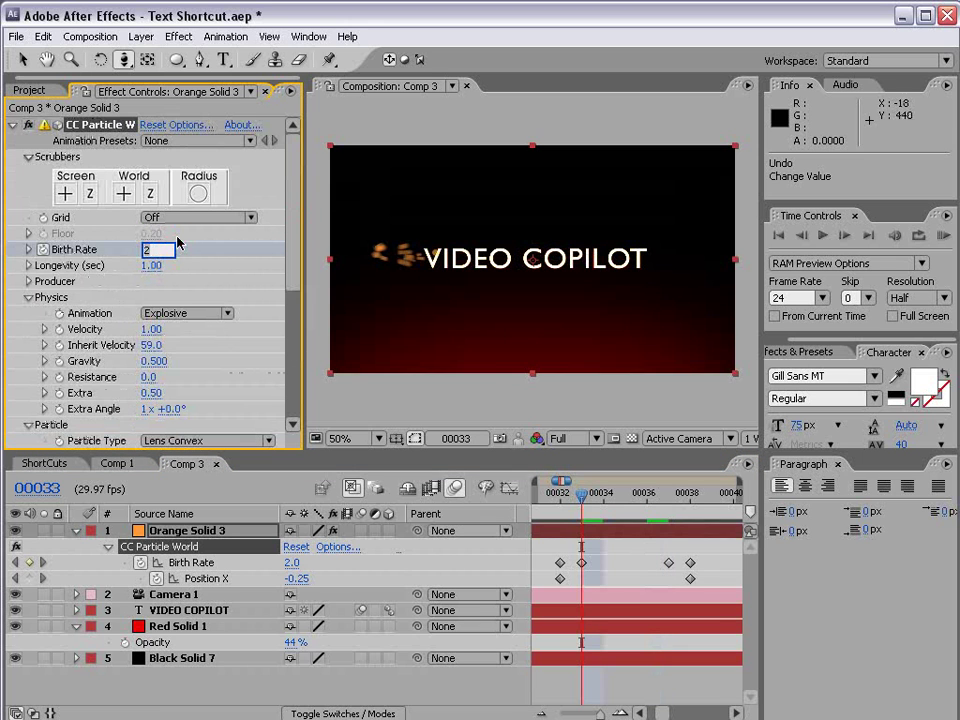
pyautogui.write('3')
pyautogui.press('Return')
pyautogui.click(674, 507)
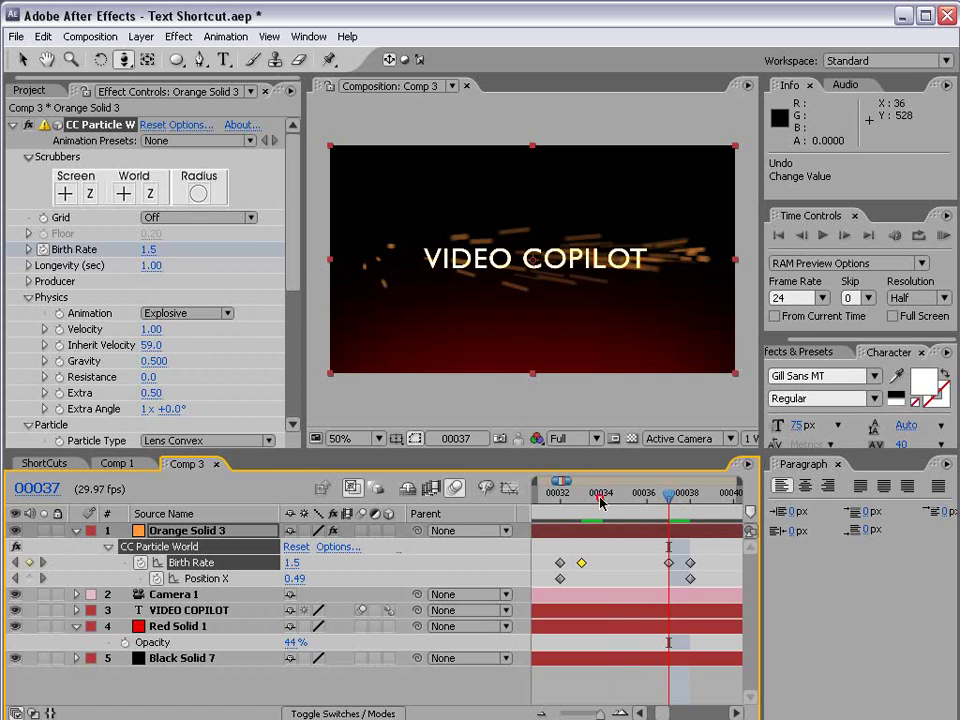
pyautogui.moveTo(600, 502); pyautogui.dragTo(722, 570)
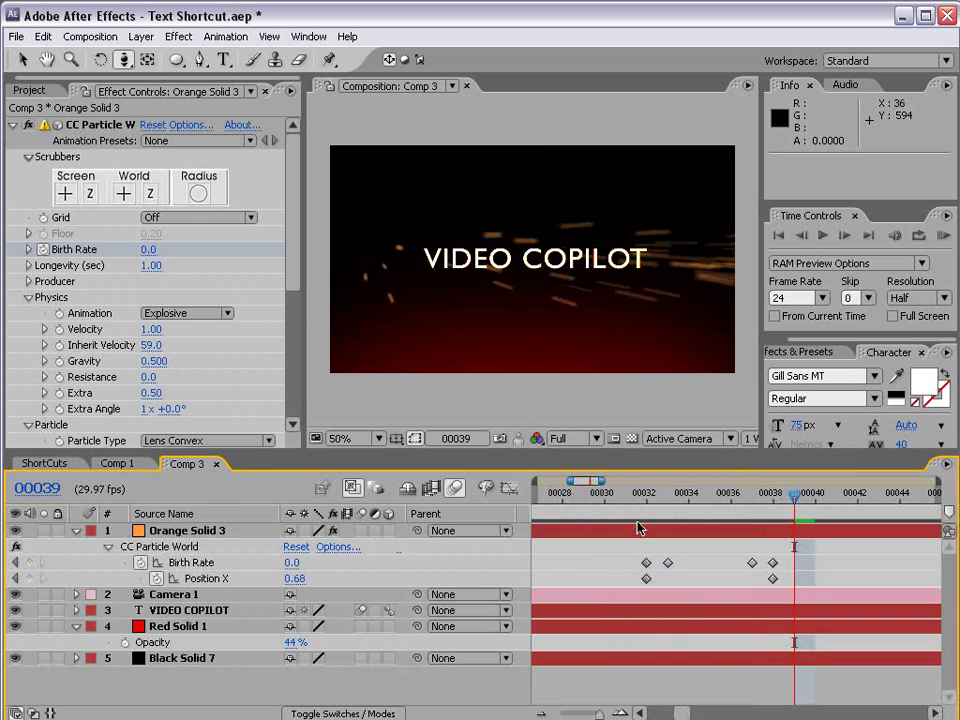
pyautogui.moveTo(636, 529); pyautogui.dragTo(788, 521)
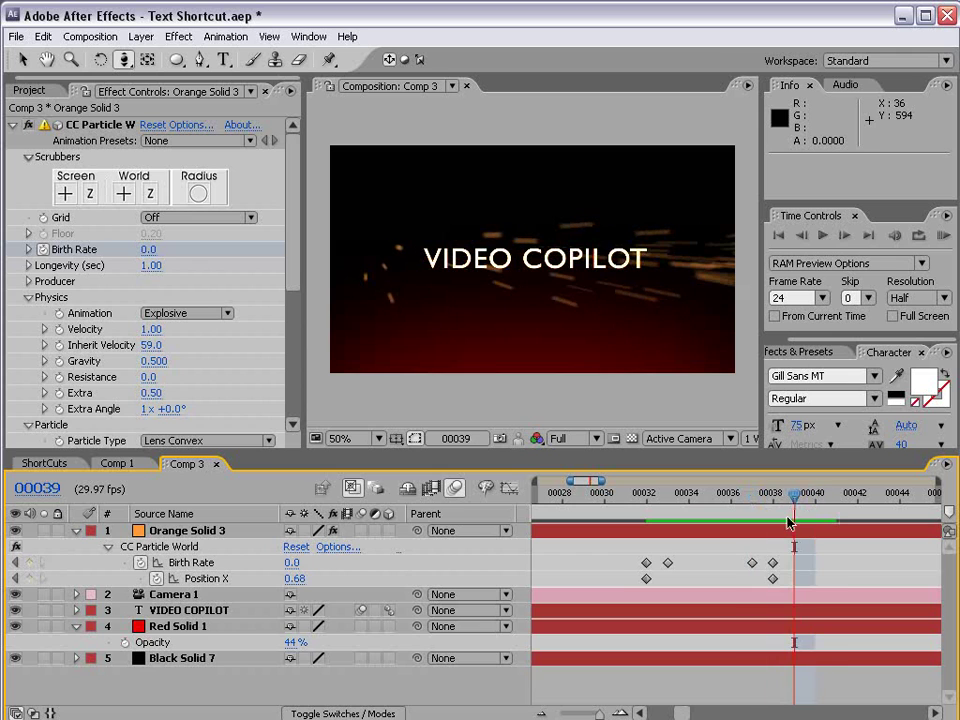
# - Set Inherit Velocity to 46, Gravity to 0.410, and Birth Size to 0.044
pyautogui.moveTo(155, 352); pyautogui.dragTo(145, 355)
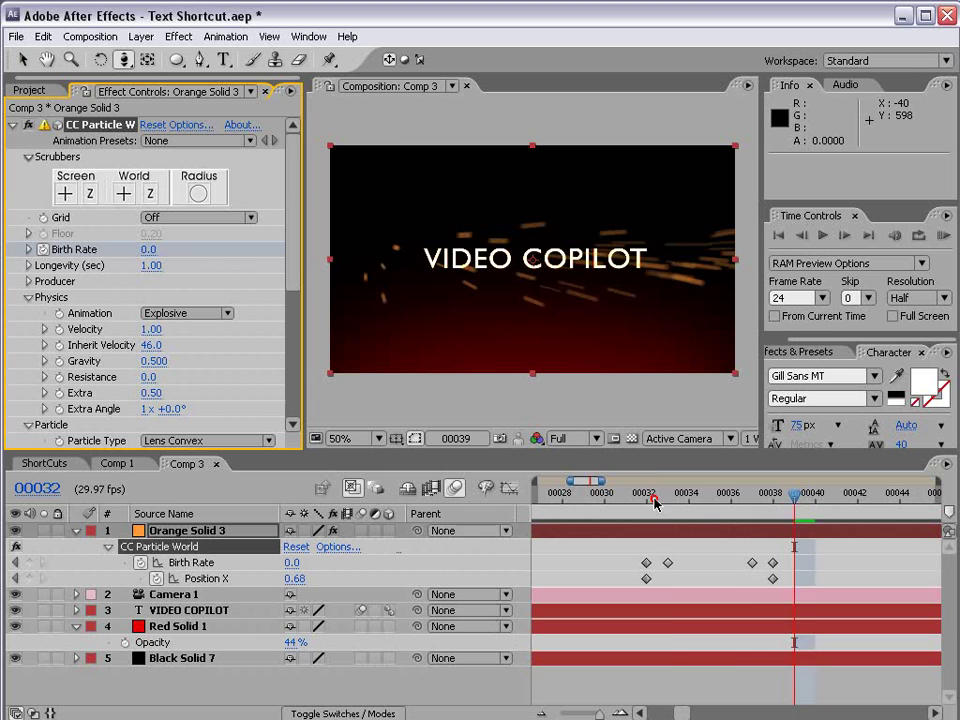
pyautogui.moveTo(653, 499); pyautogui.dragTo(718, 502)
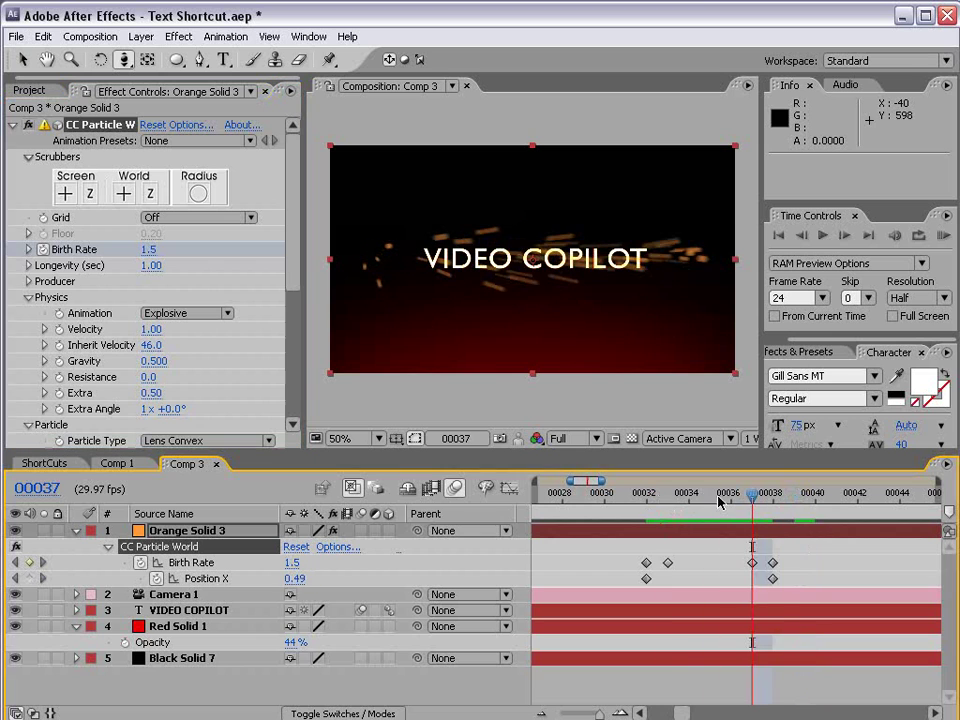
pyautogui.click(158, 363)
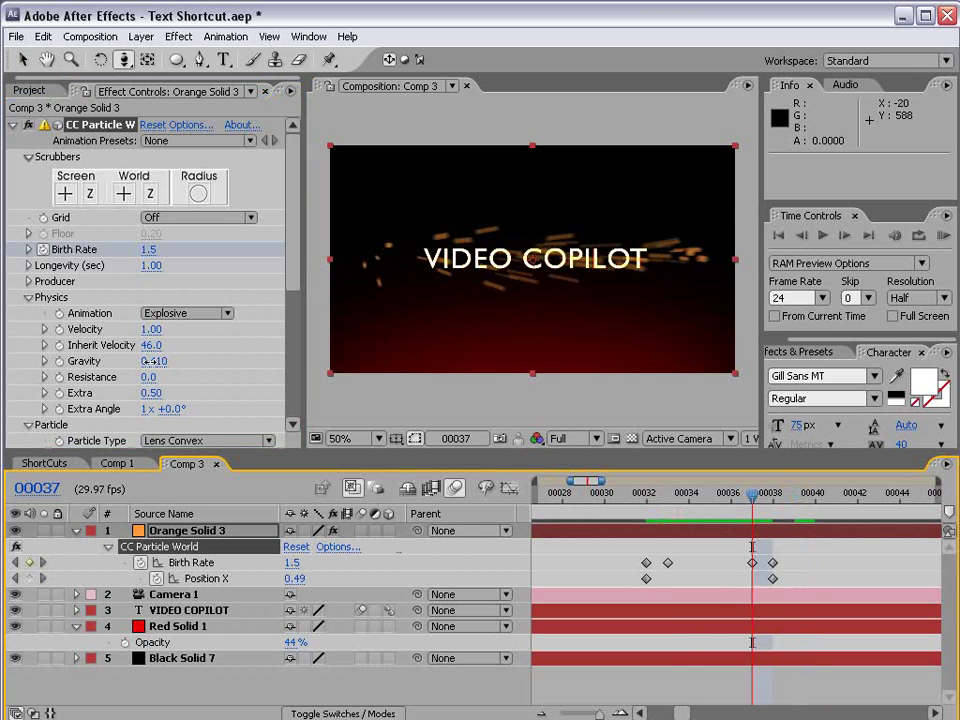
pyautogui.hotkey('ctrl', 'z')
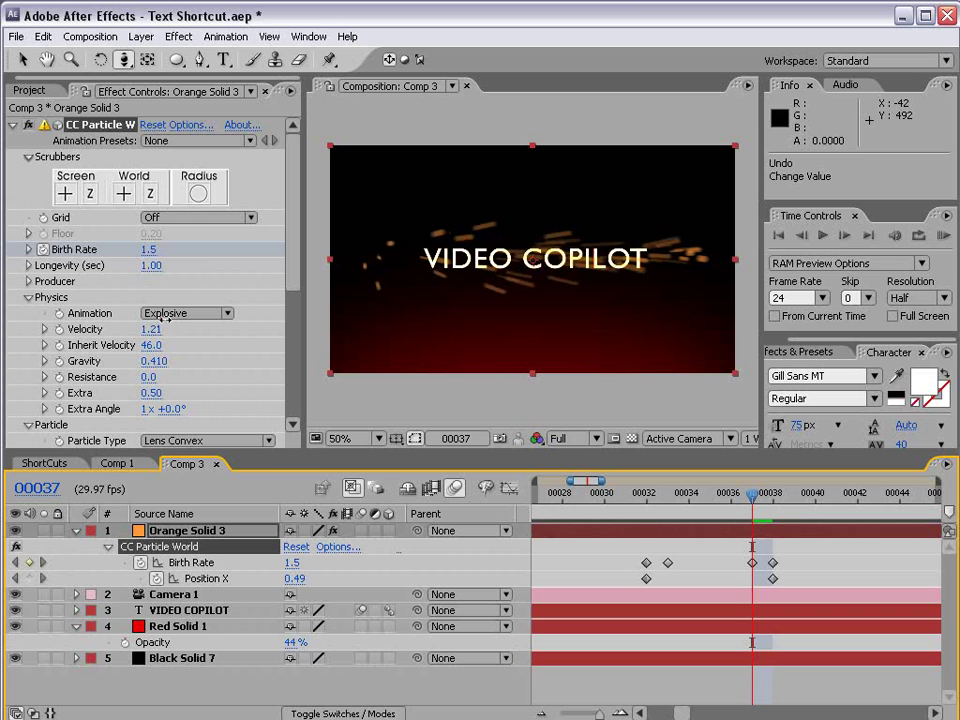
pyautogui.click(683, 495)
pyautogui.moveTo(683, 495); pyautogui.dragTo(793, 495)
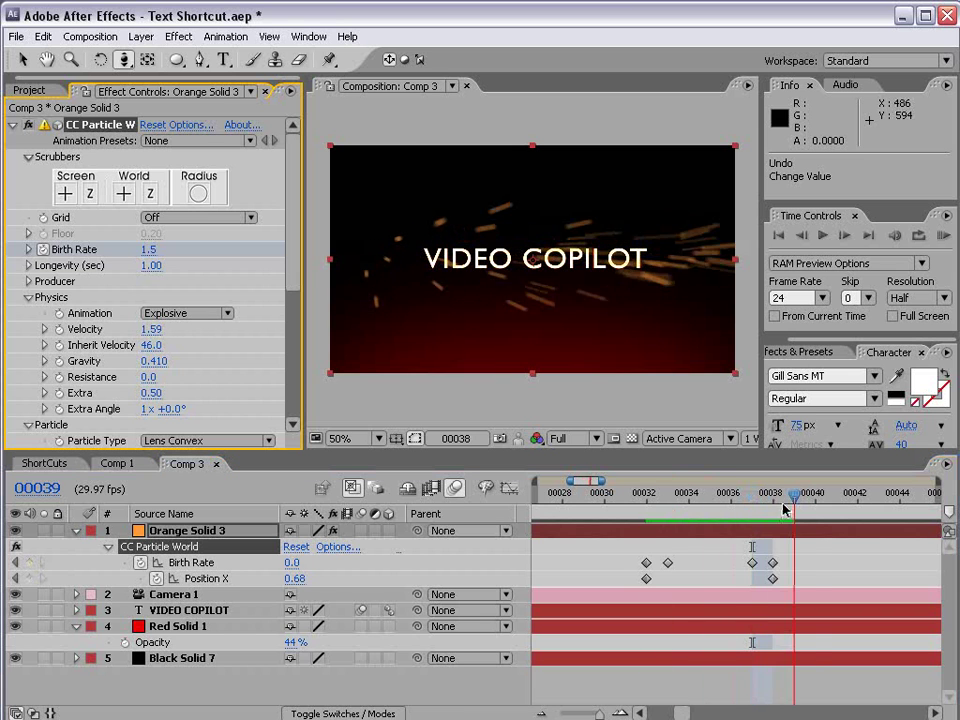
pyautogui.moveTo(293, 280); pyautogui.dragTo(308, 352)
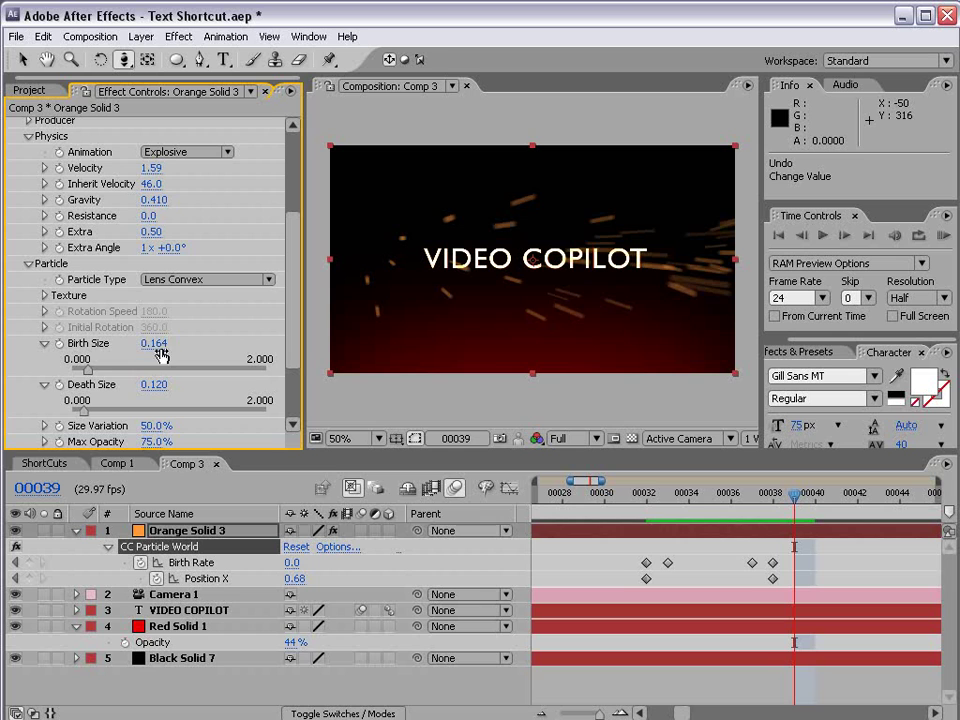
pyautogui.moveTo(153, 343); pyautogui.dragTo(140, 343)
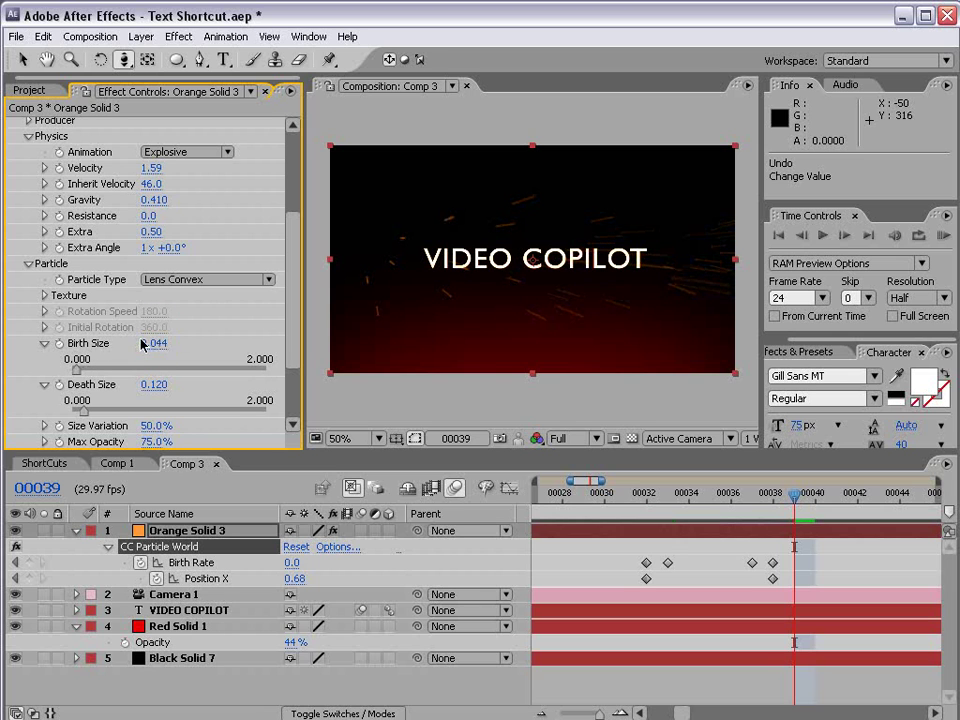
# - Add an Exposure effect to the sparks and raise it to 3.30
pyautogui.click(178, 37)
pyautogui.moveTo(240, 176)
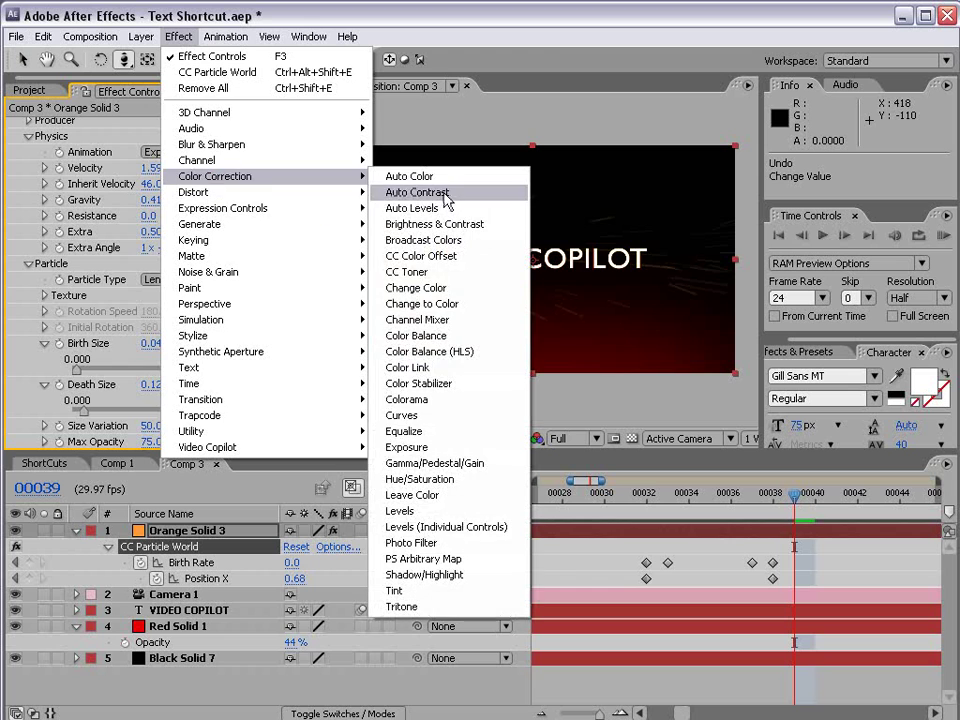
pyautogui.click(442, 449)
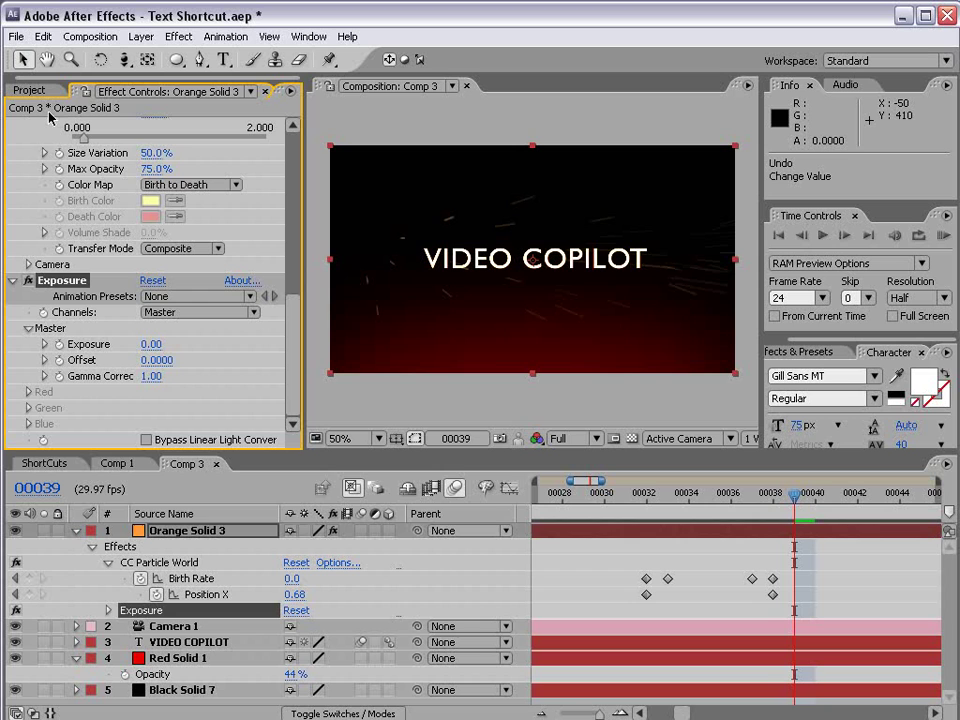
pyautogui.moveTo(153, 352); pyautogui.dragTo(193, 351)
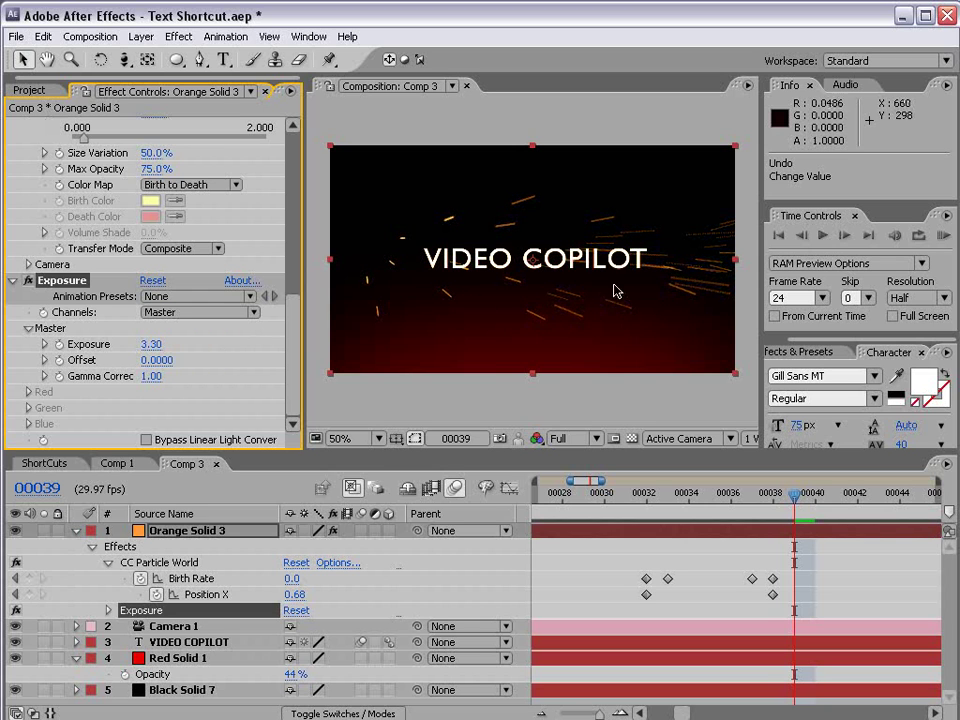
pyautogui.press('.')
pyautogui.press(',')
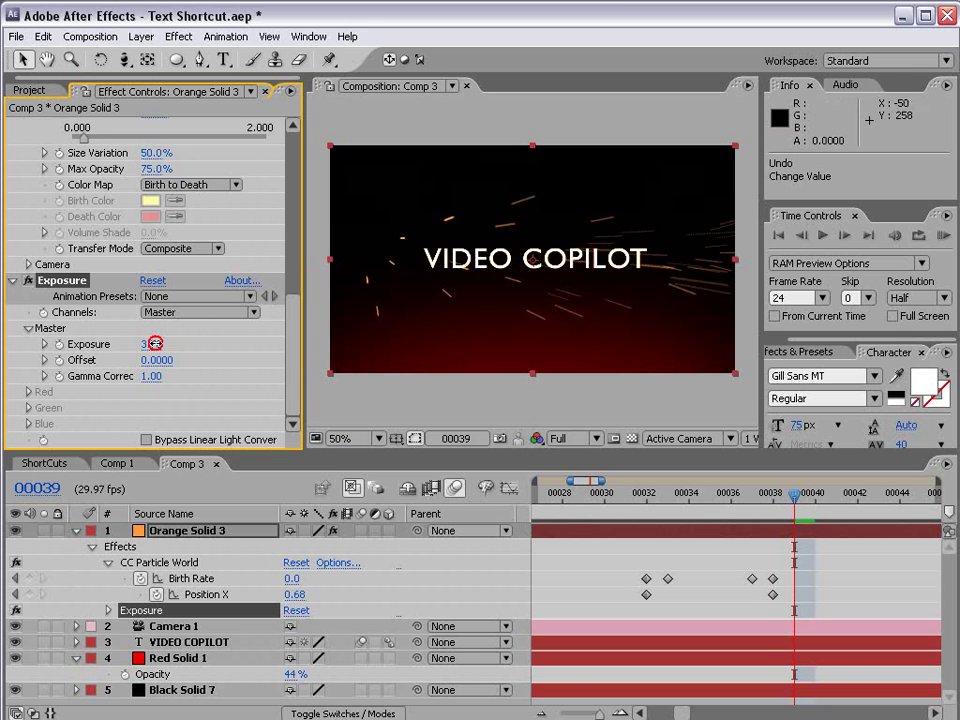
# - Add a Glow effect with Intensity 0.2 and Radius 11
pyautogui.click(180, 36)
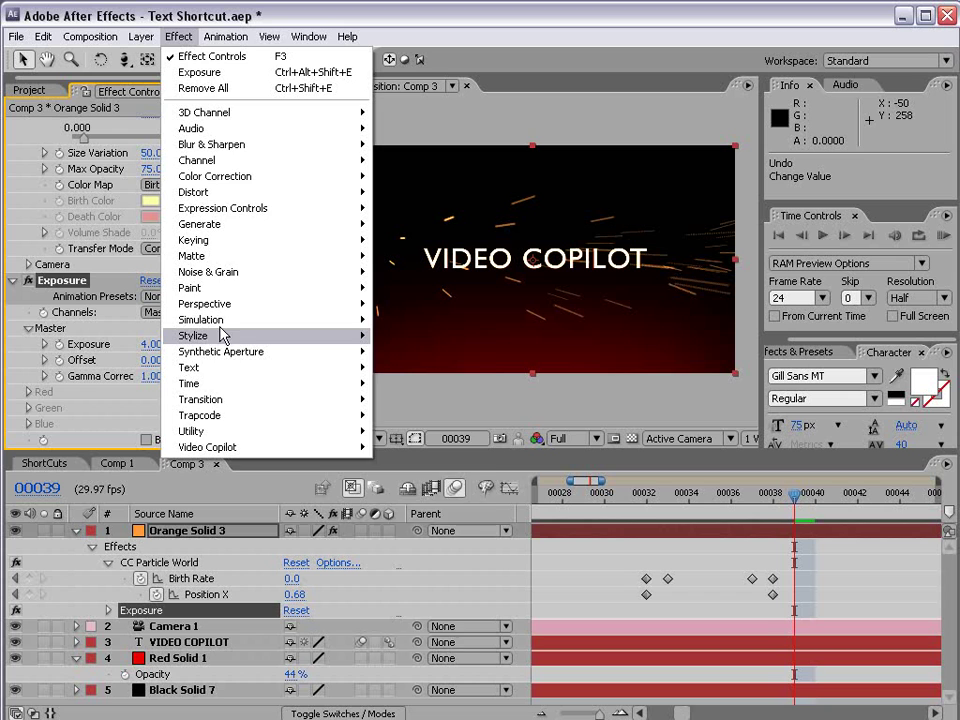
pyautogui.moveTo(224, 334)
pyautogui.click(401, 511)
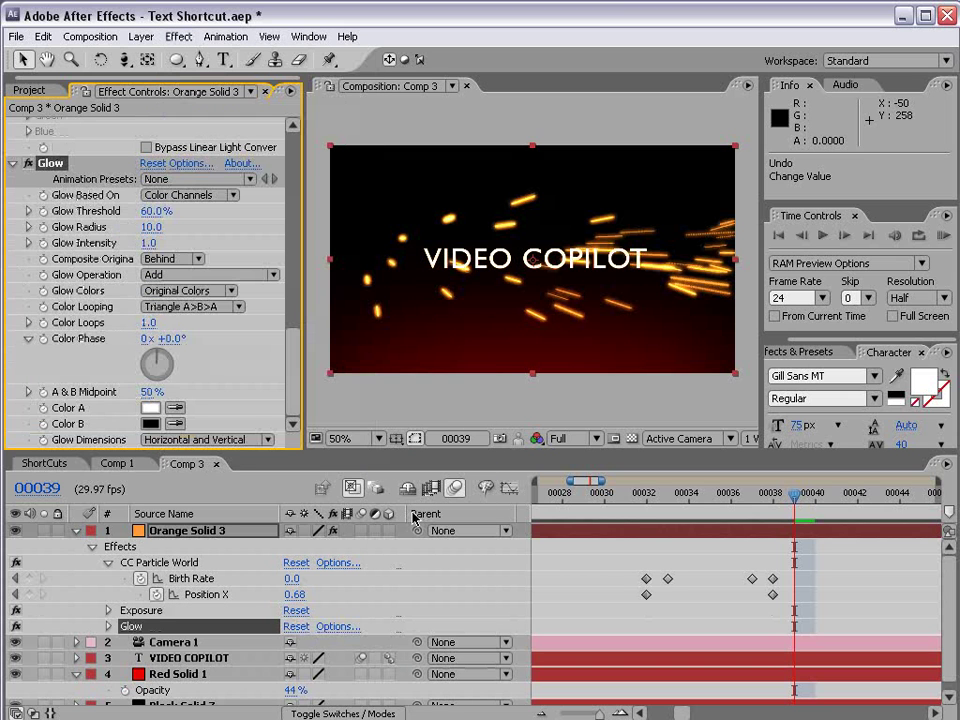
pyautogui.moveTo(152, 243); pyautogui.dragTo(100, 243)
pyautogui.press('.')
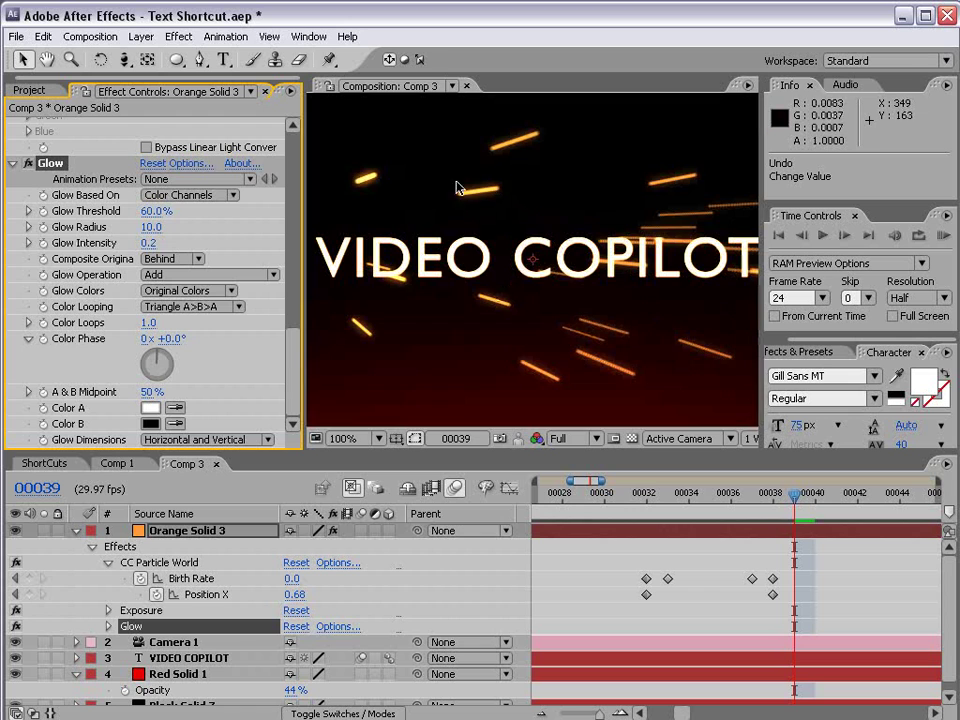
pyautogui.click(135, 228)
pyautogui.moveTo(135, 228); pyautogui.dragTo(146, 228)
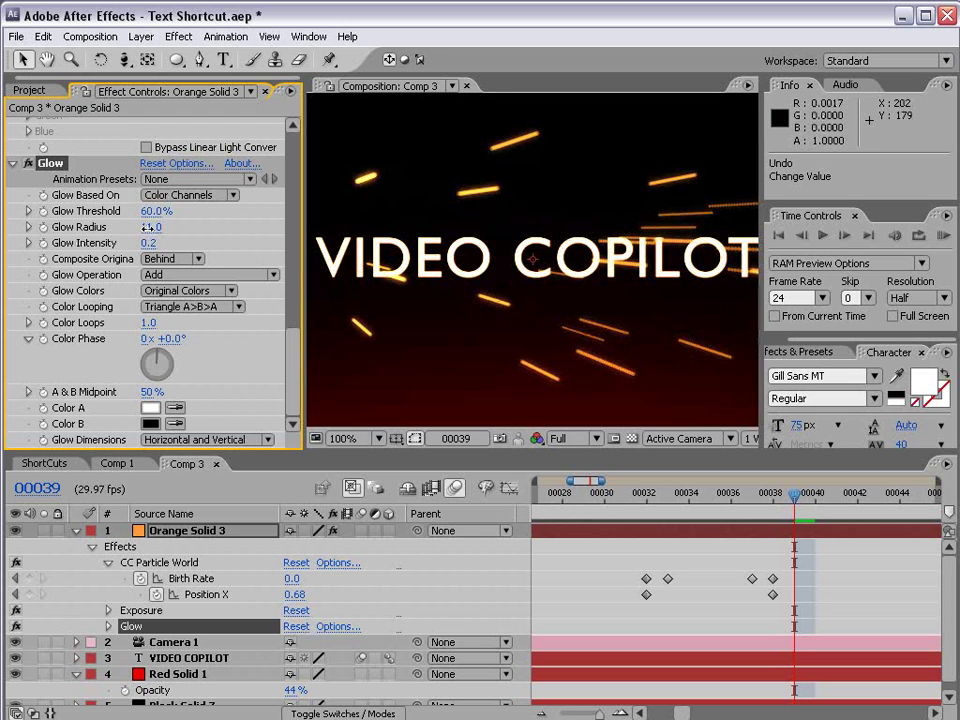
# - Rename Orange Solid 3 to 'Particle' and duplicate it as Particle 2
pyautogui.click(615, 557)
pyautogui.press(',')
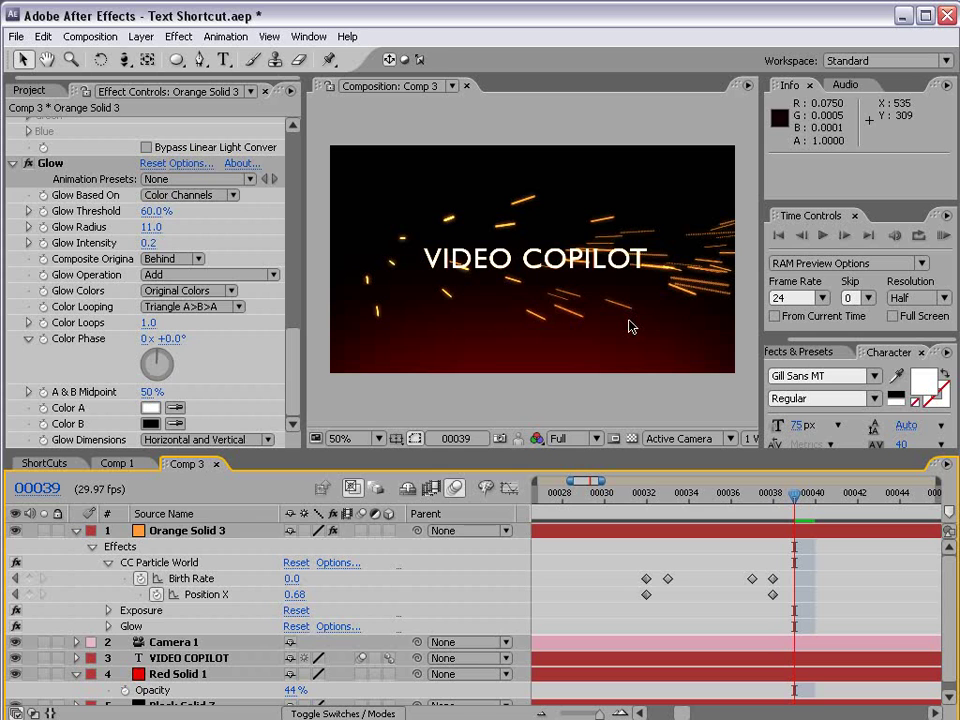
pyautogui.click(190, 532)
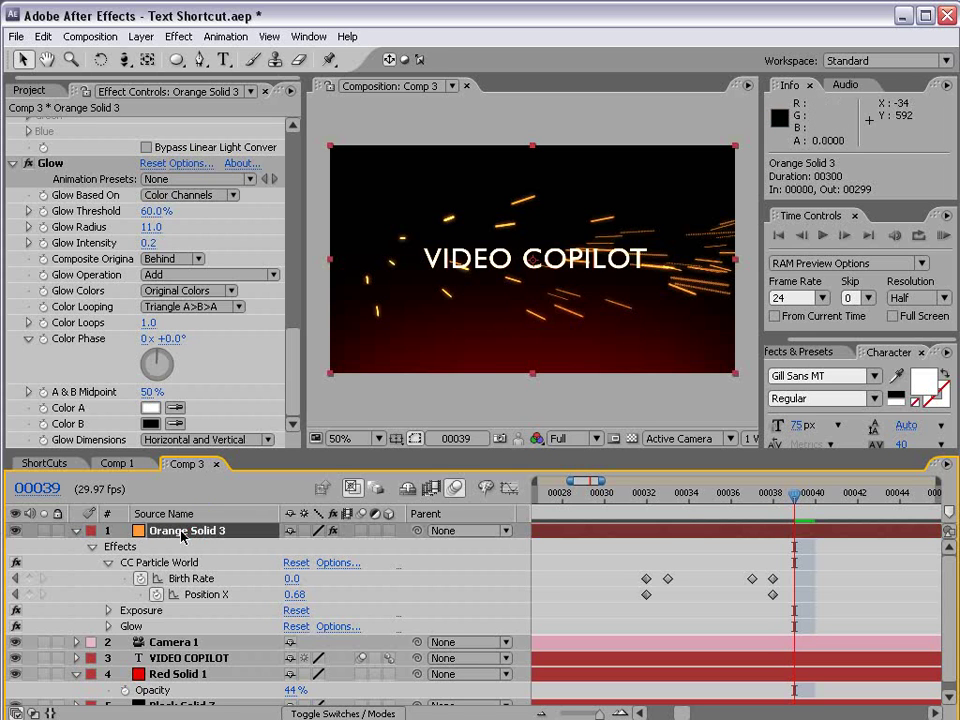
pyautogui.press('Return')
pyautogui.write('Particle')
pyautogui.press('Return')
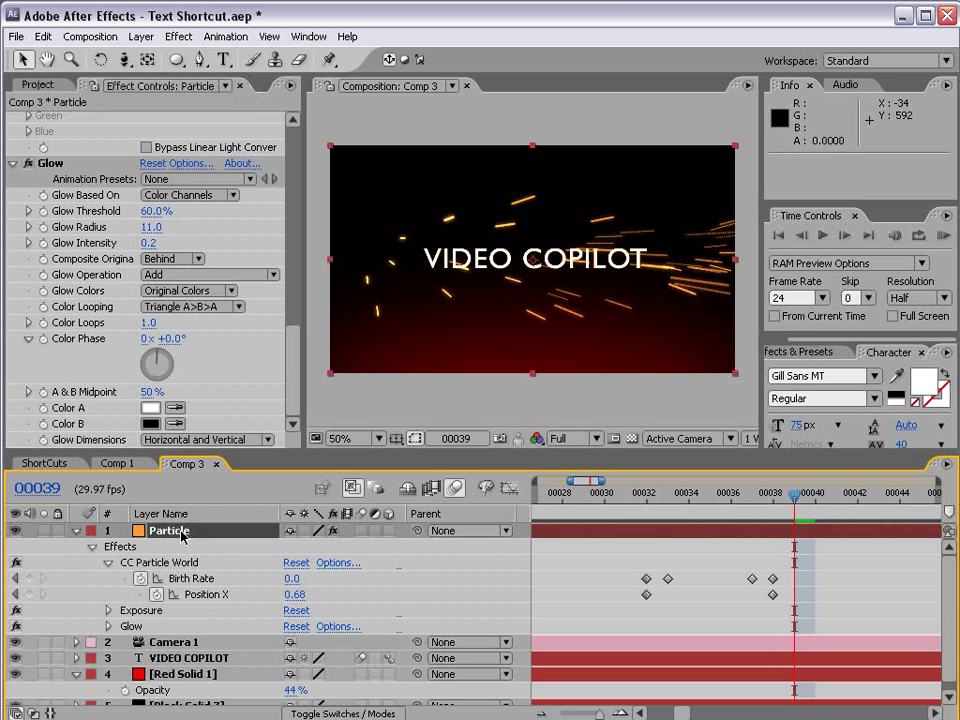
pyautogui.hotkey('ctrl', 'd')
# - In the copy's CC Particle World Physics group, lower Inherit Velocity to 31
pyautogui.click(12, 119)
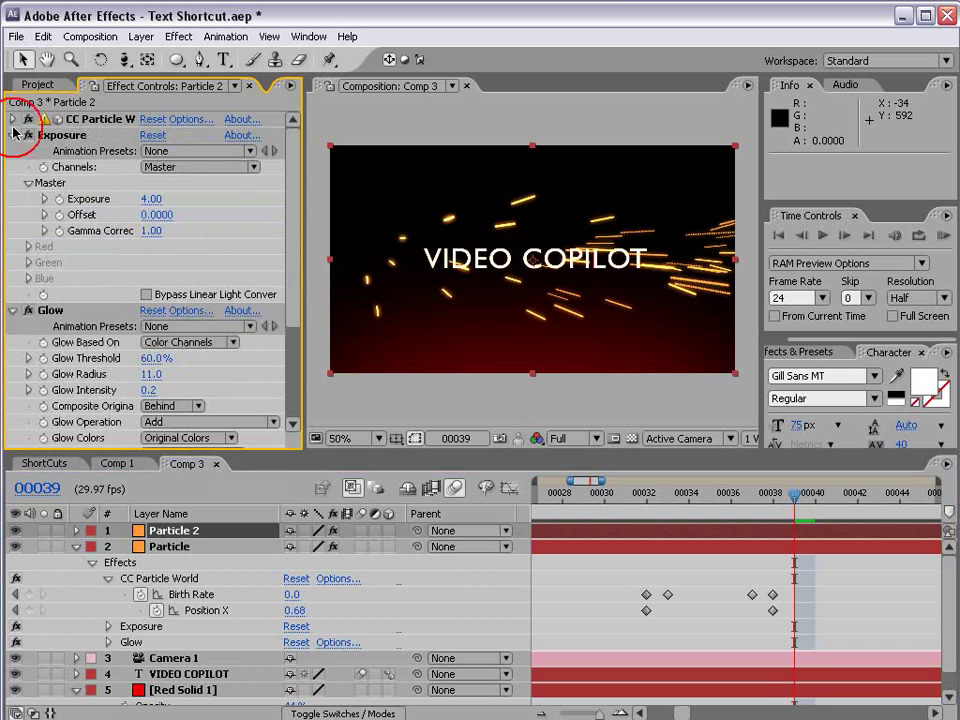
pyautogui.click(13, 135)
pyautogui.click(13, 151)
pyautogui.click(13, 119)
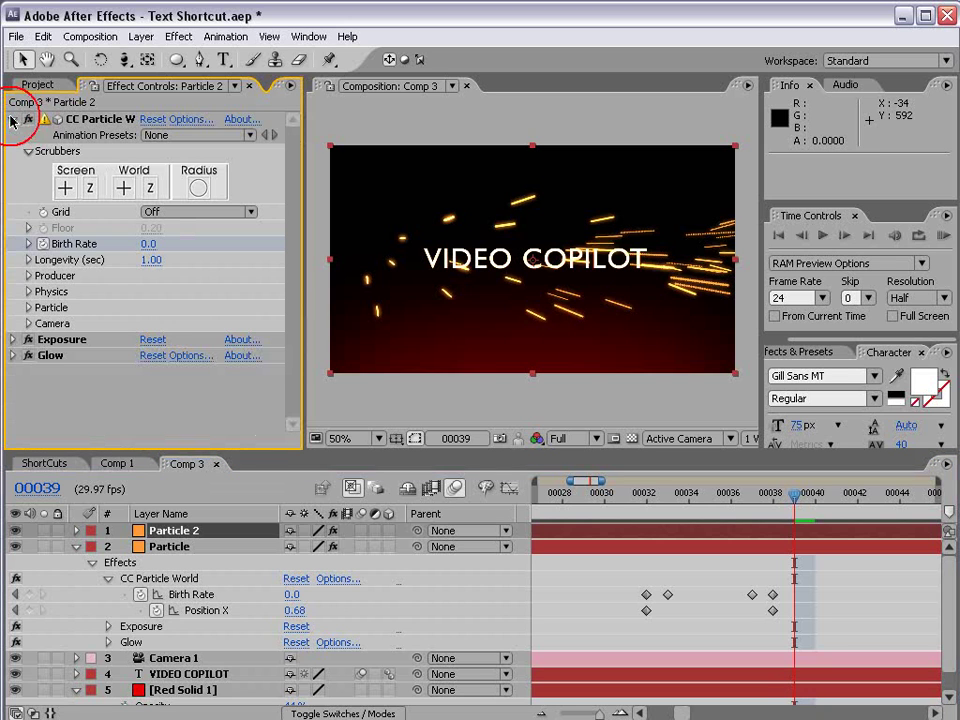
pyautogui.click(29, 276)
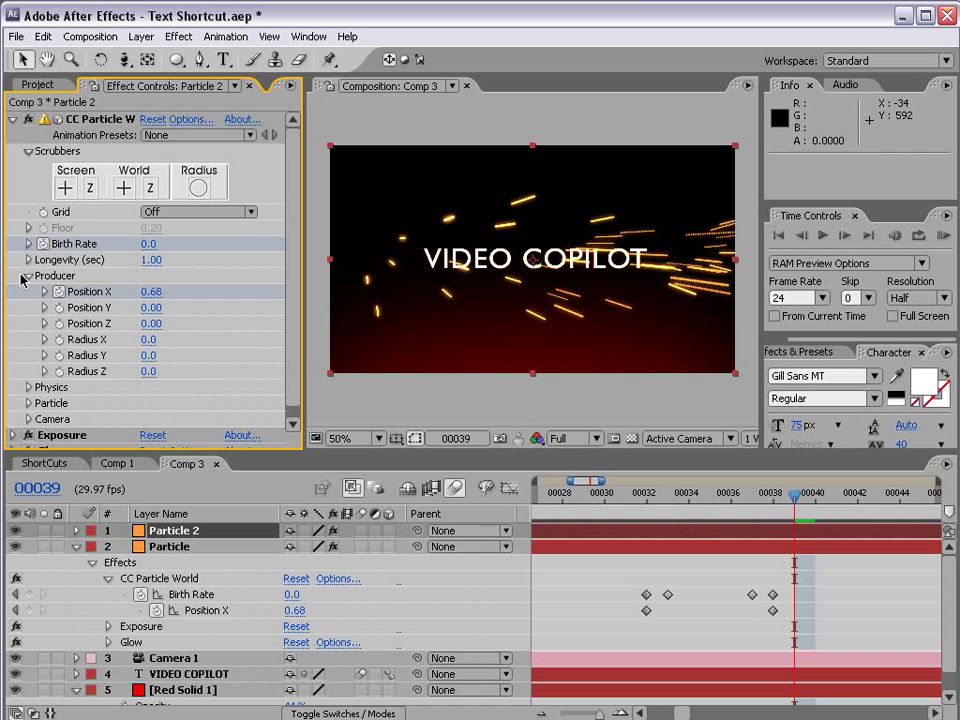
pyautogui.click(28, 277)
pyautogui.click(29, 291)
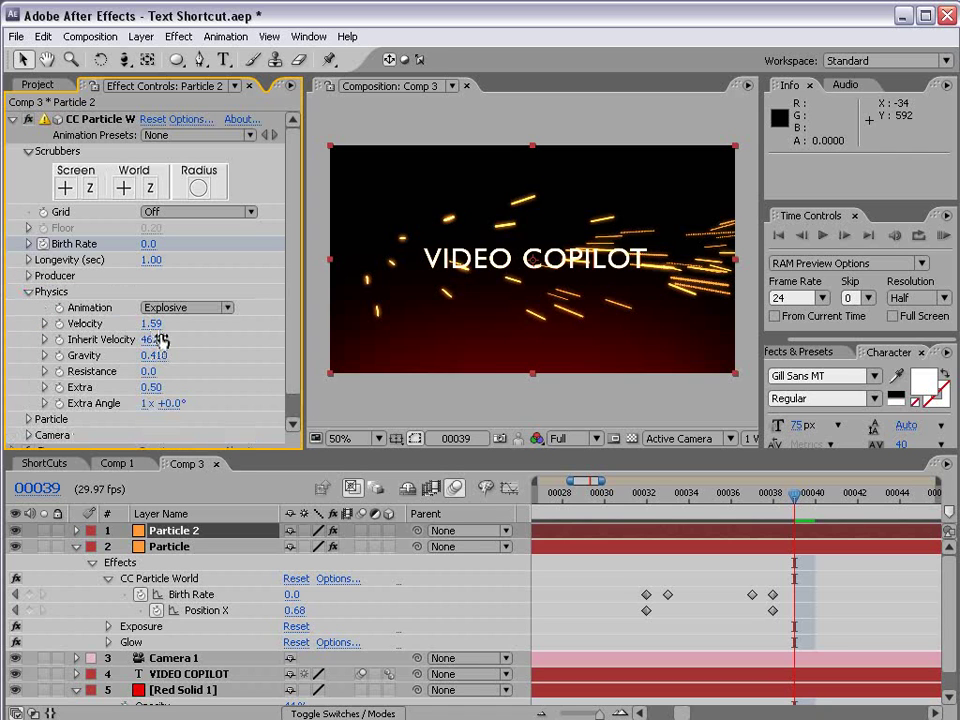
pyautogui.moveTo(160, 340)
pyautogui.mouseDown()
pyautogui.moveTo(145, 341)
pyautogui.moveTo(178, 356)
pyautogui.moveTo(218, 342)
pyautogui.mouseUp()
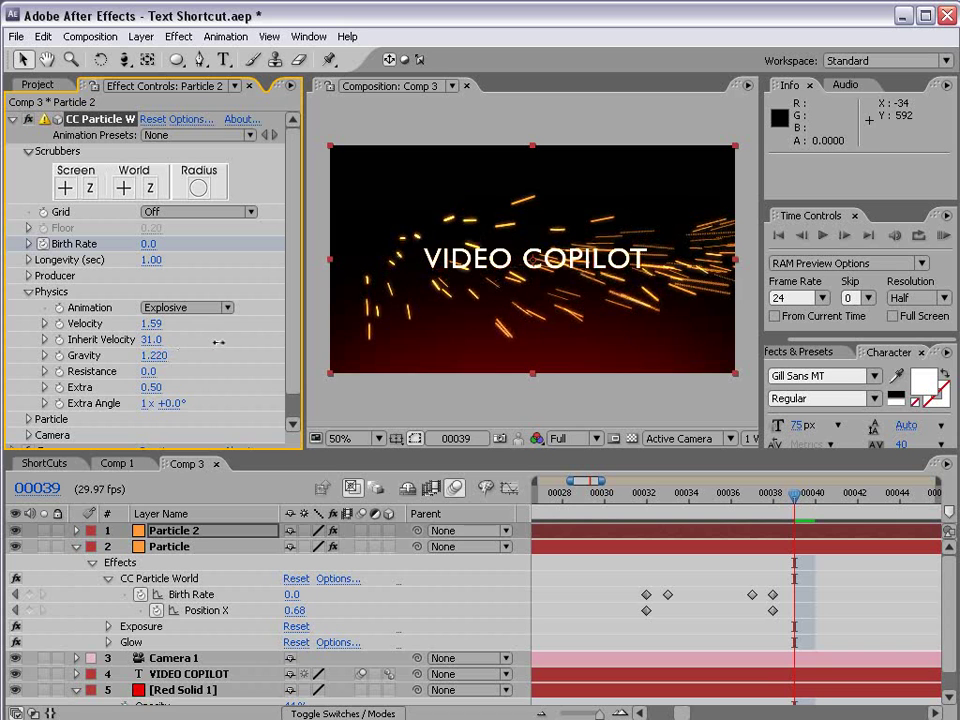
# - Reopen the copy's CC Particle World options and confirm the render settings
pyautogui.click(190, 118)
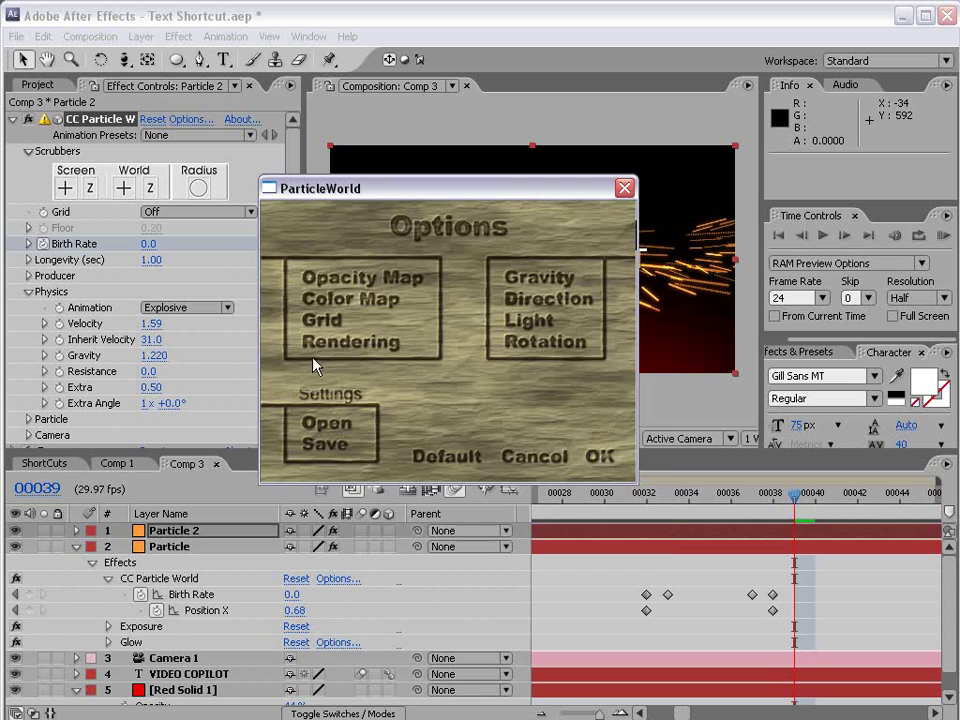
pyautogui.click(405, 342)
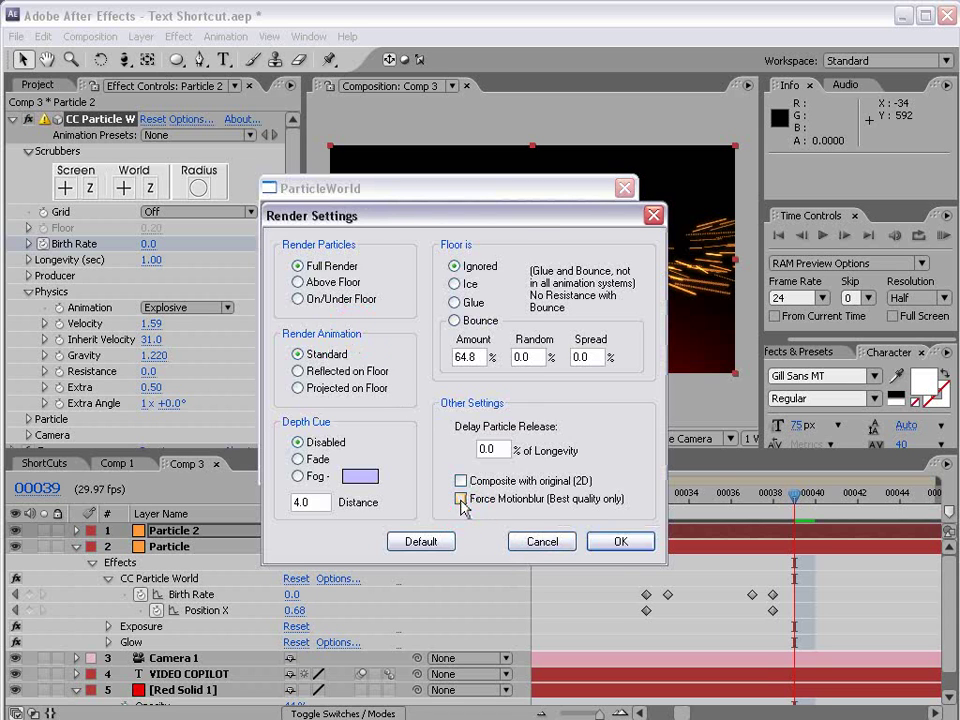
pyautogui.click(620, 541)
pyautogui.click(599, 457)
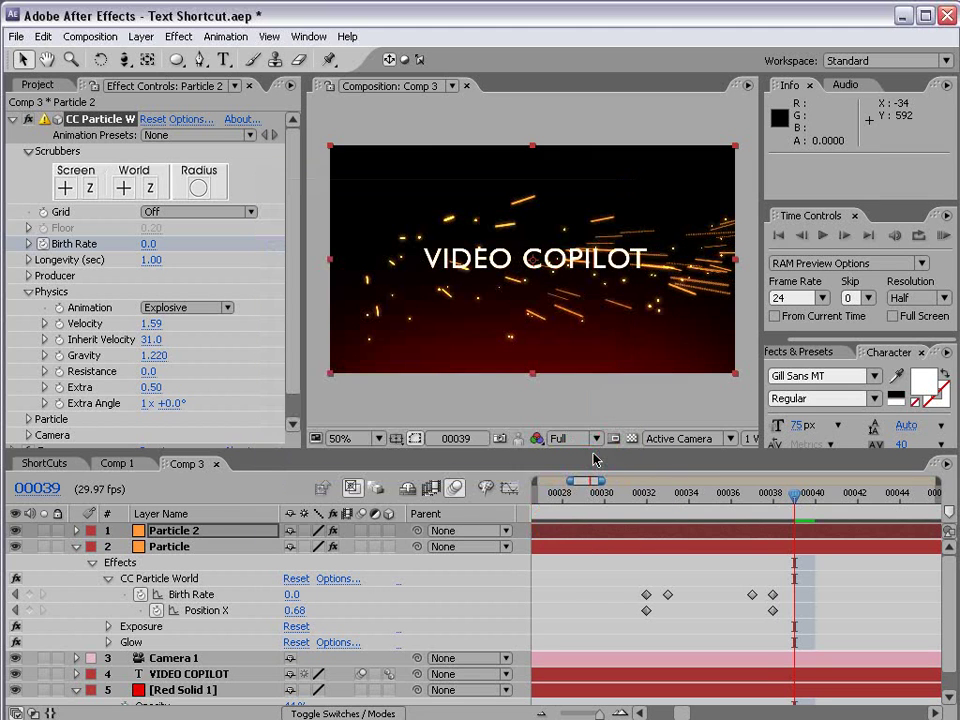
# - View the comp at 100% and expand the Particle group's Birth Size and Death Size settings
pyautogui.press('.')
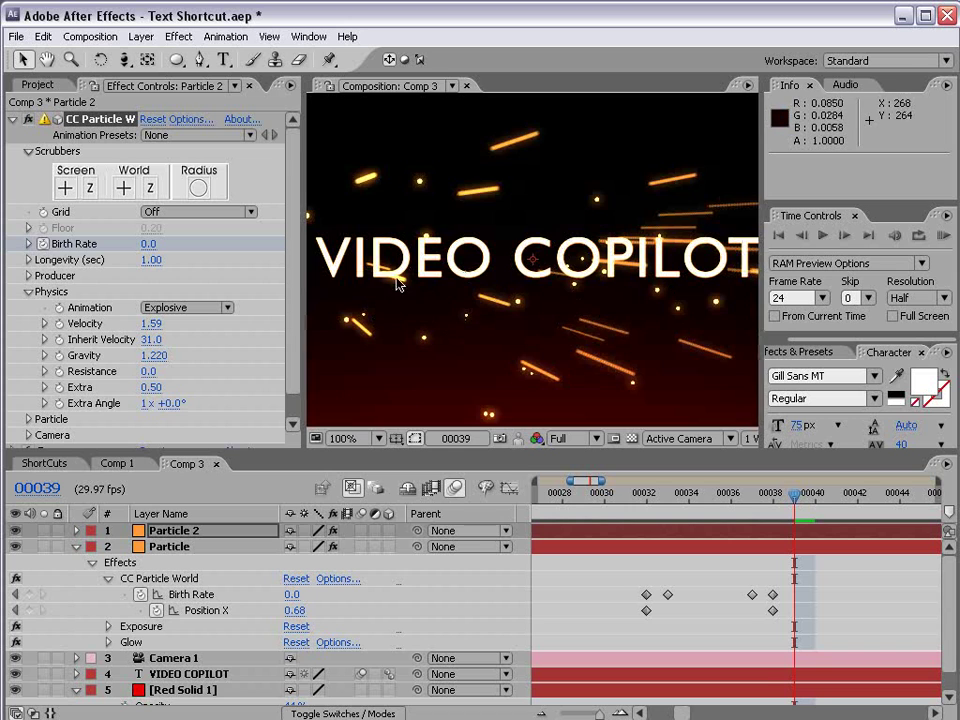
pyautogui.scroll(-1, 255, 354)
pyautogui.click(28, 391)
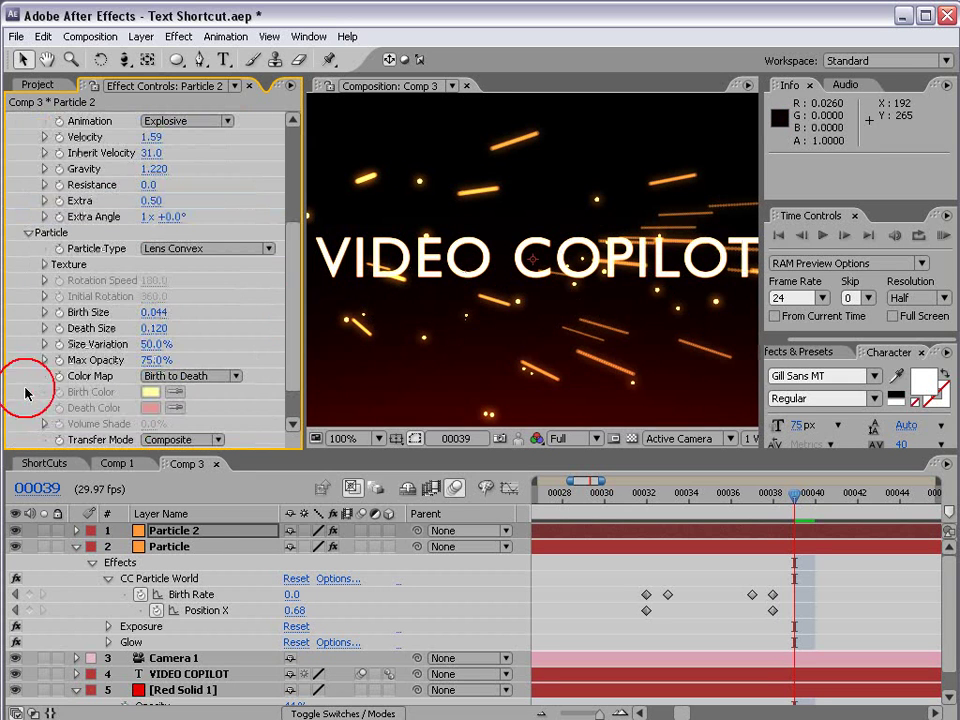
pyautogui.keyDown('ctrl'); pyautogui.click(44, 312); pyautogui.keyUp('ctrl')
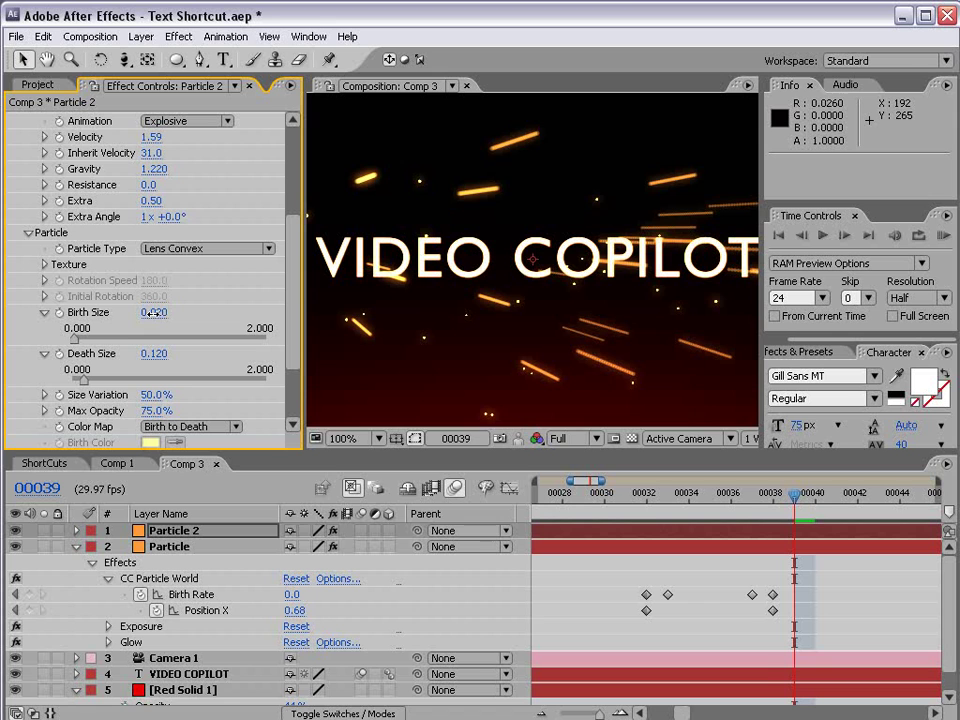
pyautogui.press('`')
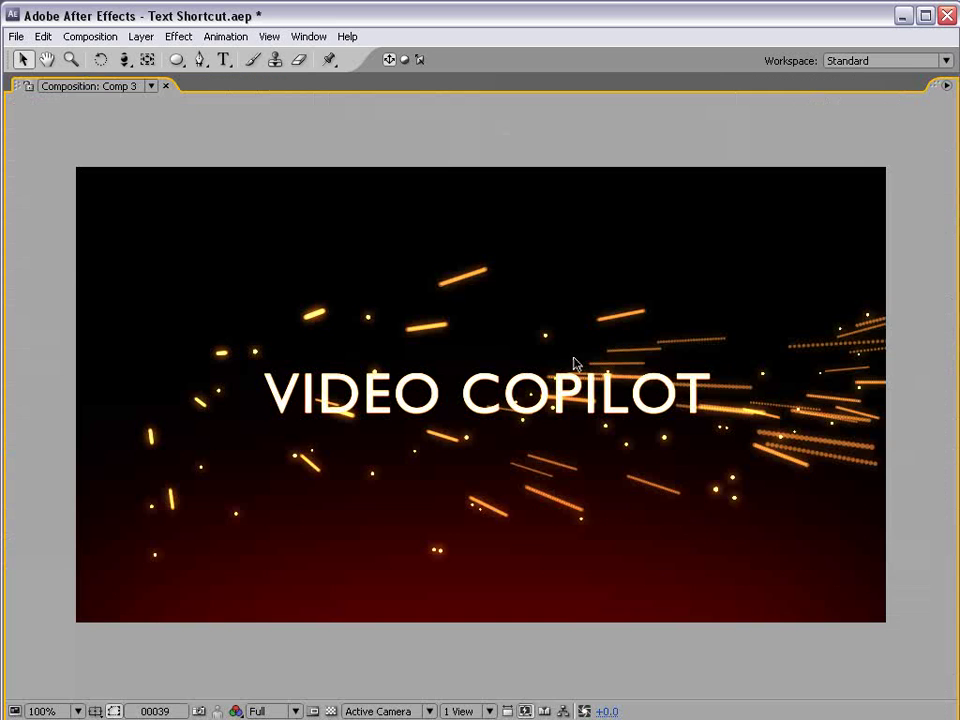
pyautogui.press('`')
# - Shift both Particle layers about 25 frames earlier in the timeline
pyautogui.moveTo(545, 493); pyautogui.dragTo(590, 531)
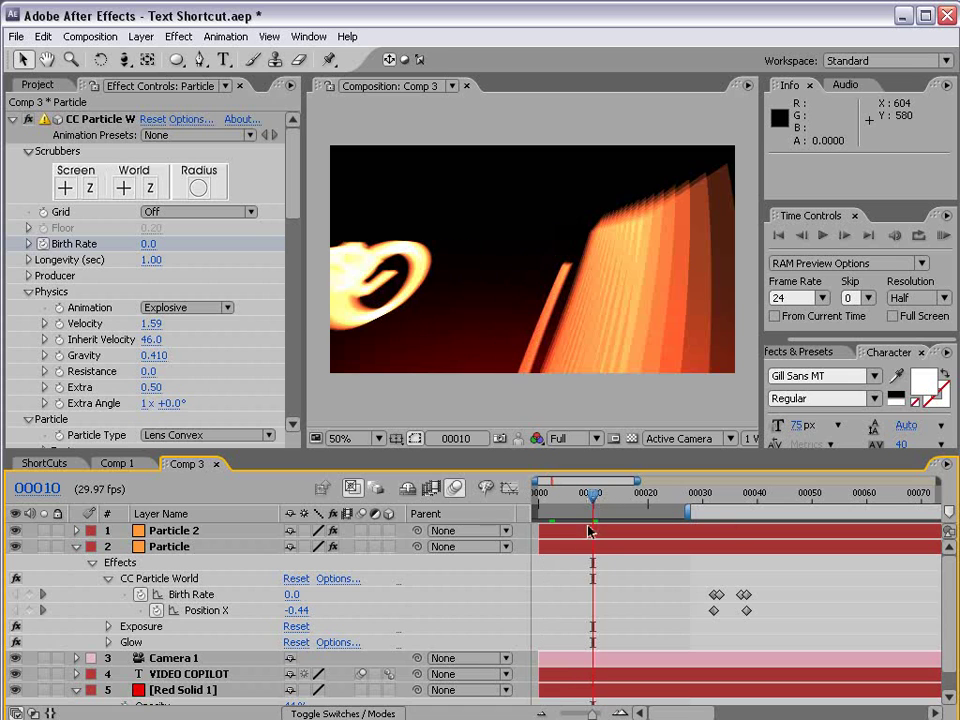
pyautogui.click(618, 553)
pyautogui.keyDown('shift'); pyautogui.click(630, 535); pyautogui.keyUp('shift')
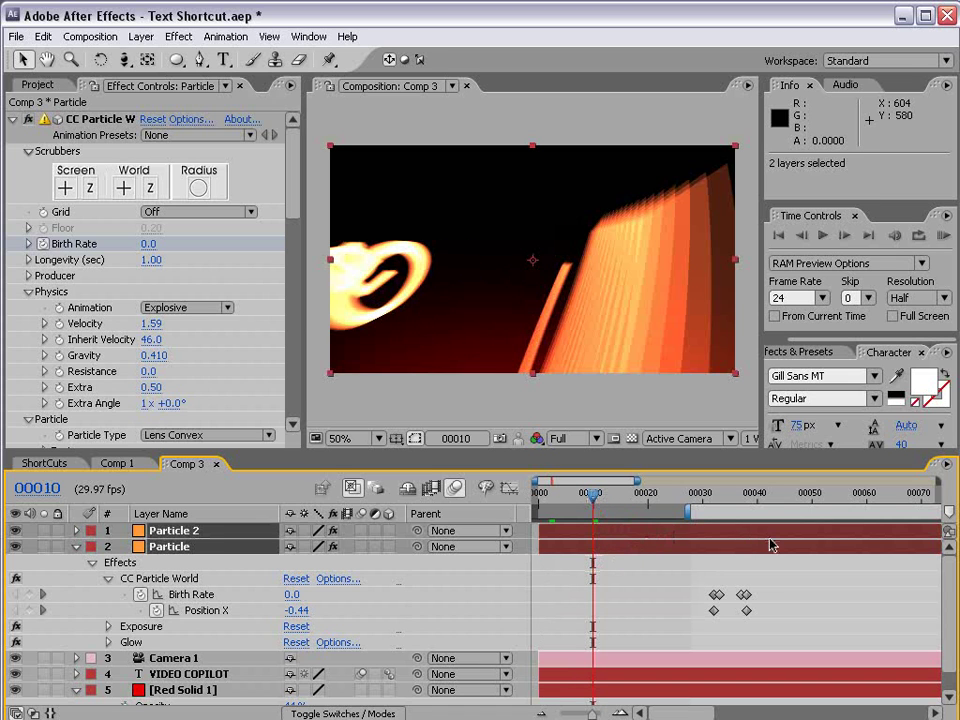
pyautogui.moveTo(830, 533); pyautogui.dragTo(690, 546)
pyautogui.press('Home')
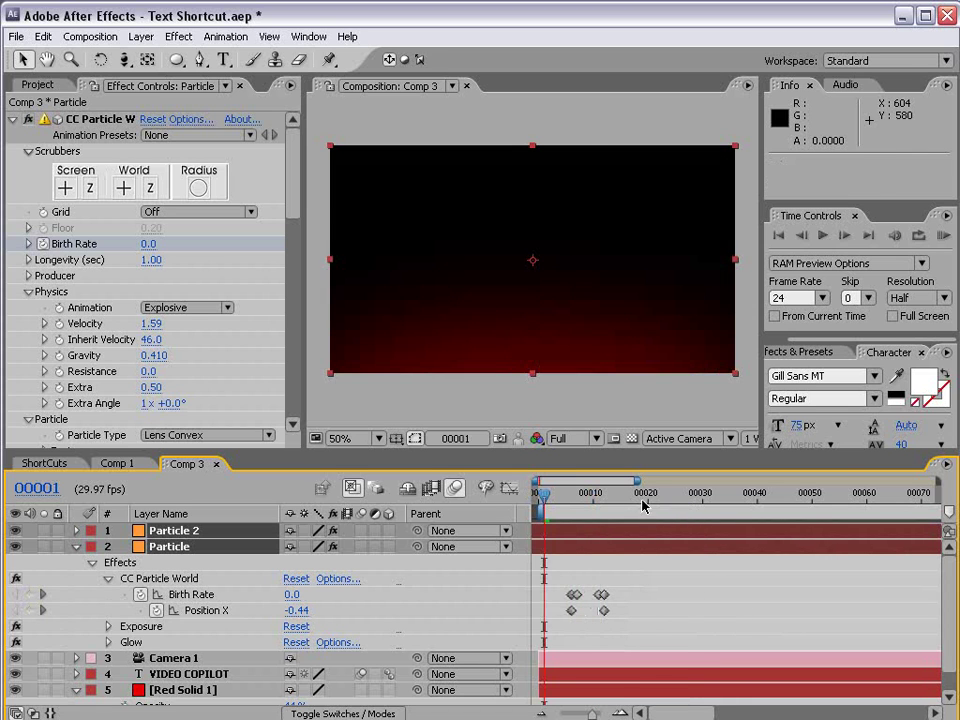
# - RAM preview from frame 00021, then offset the Particle layer five frames later
pyautogui.click(653, 492)
pyautogui.press('KP_0')
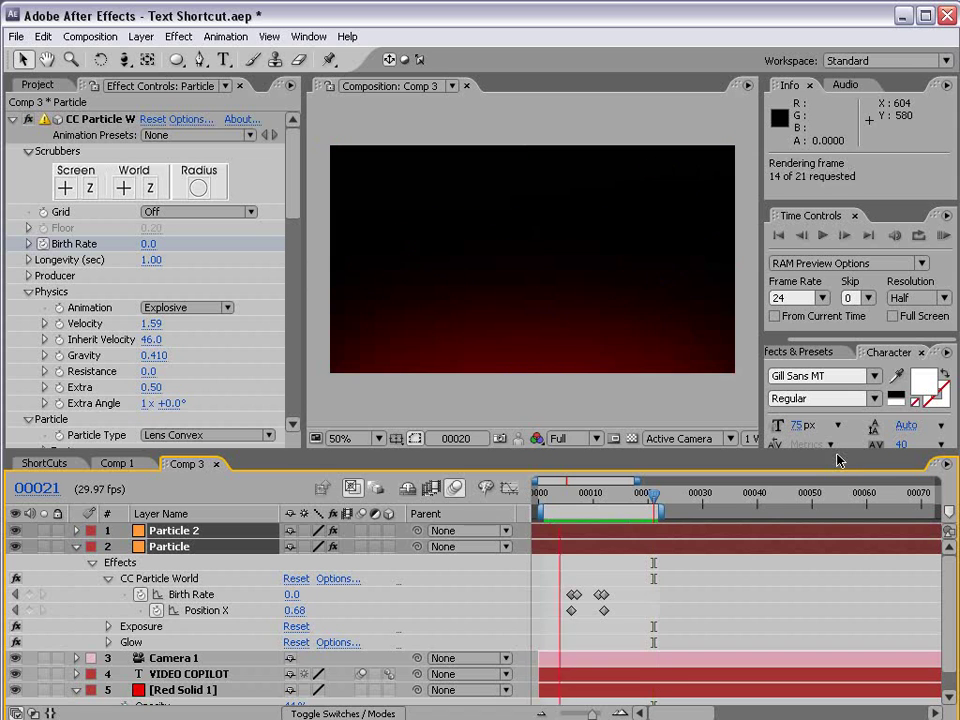
pyautogui.click(568, 548)
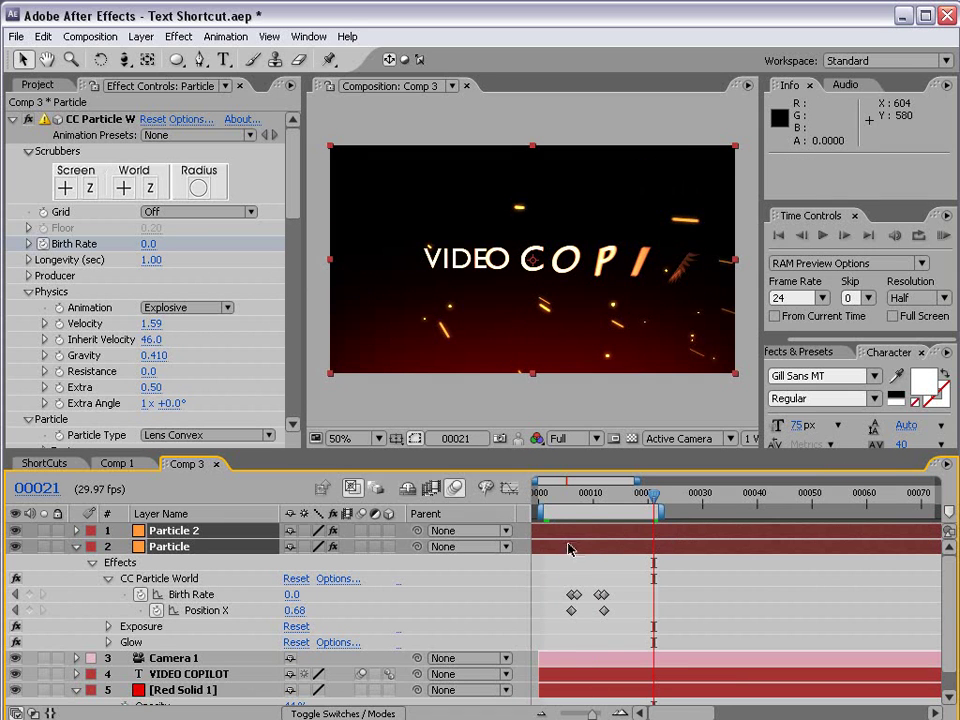
pyautogui.moveTo(575, 548); pyautogui.dragTo(602, 548)
# - Select the two early particle keyframes, then try a camera orbit around the text and undo it
pyautogui.moveTo(653, 494); pyautogui.dragTo(633, 520)
pyautogui.moveTo(574, 570); pyautogui.dragTo(585, 612)
pyautogui.moveTo(575, 503); pyautogui.dragTo(591, 505)
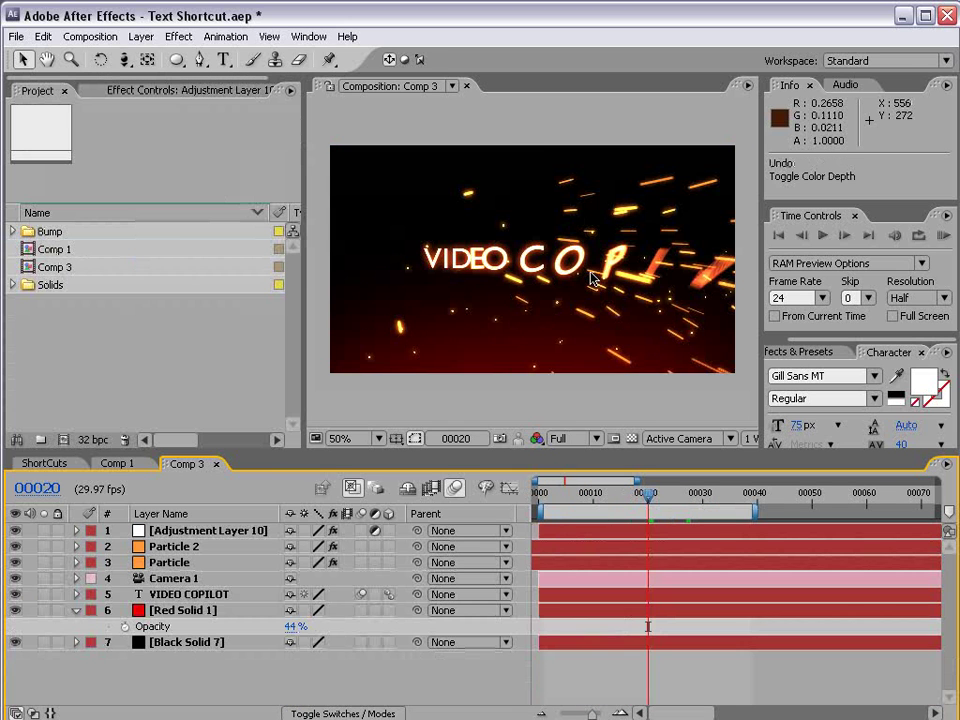
pyautogui.press('c')
pyautogui.moveTo(599, 261); pyautogui.dragTo(570, 326)
pyautogui.hotkey('ctrl', 'z')
# - Reveal Camera 1's Position and Point of Interest properties
pyautogui.click(155, 578)
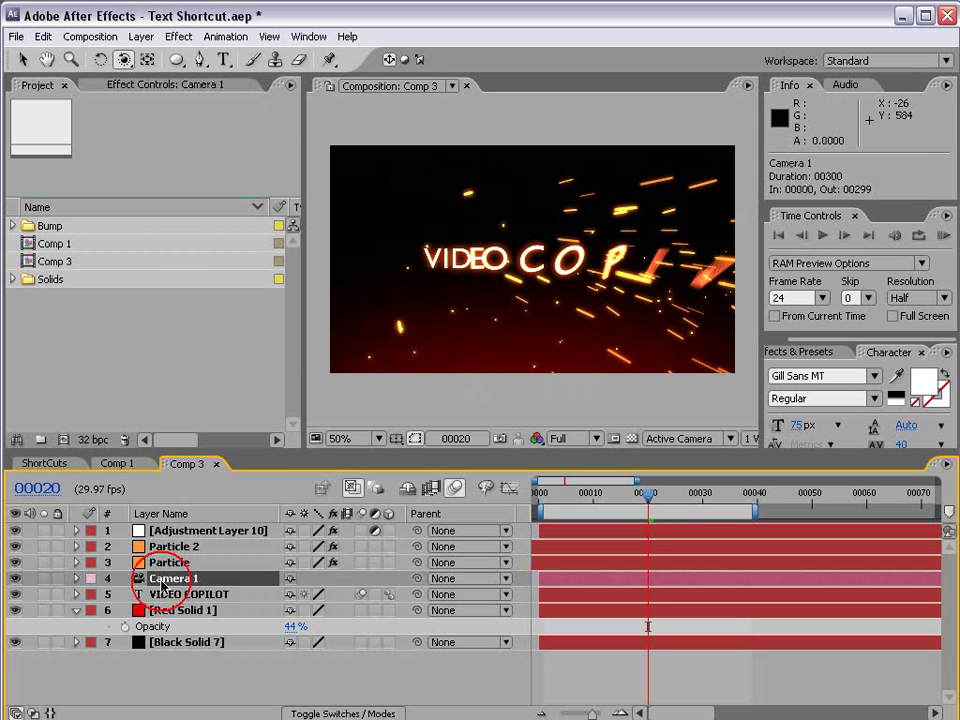
pyautogui.press('u')
pyautogui.press('k')
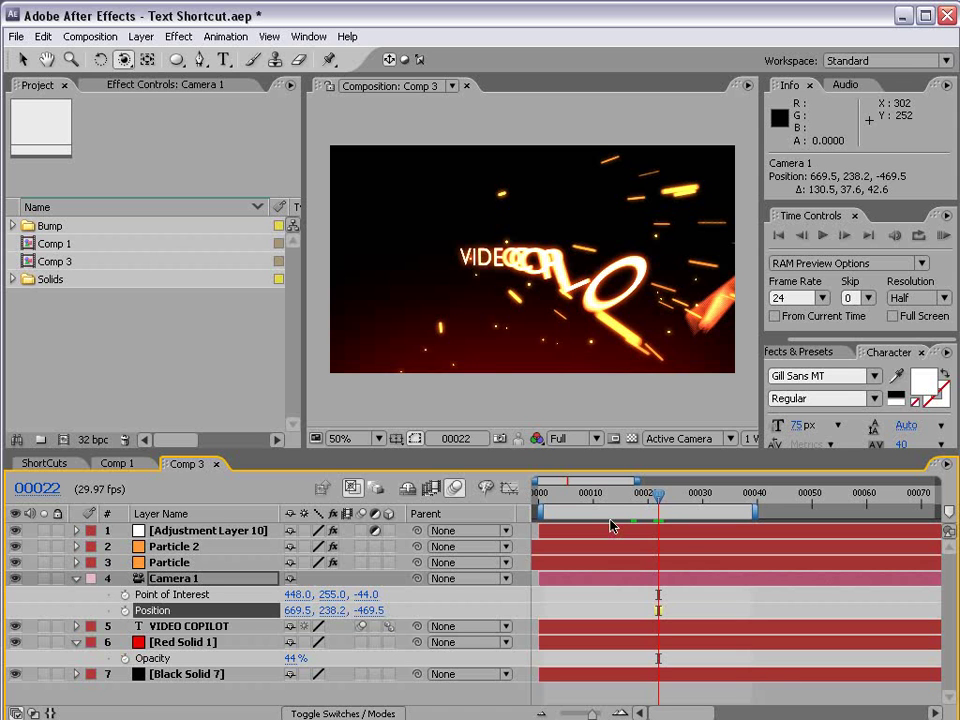
# - Switch to the Bullet DVD cover and cancel a transform on the web address text
pyautogui.hotkey('alt', 'Tab')
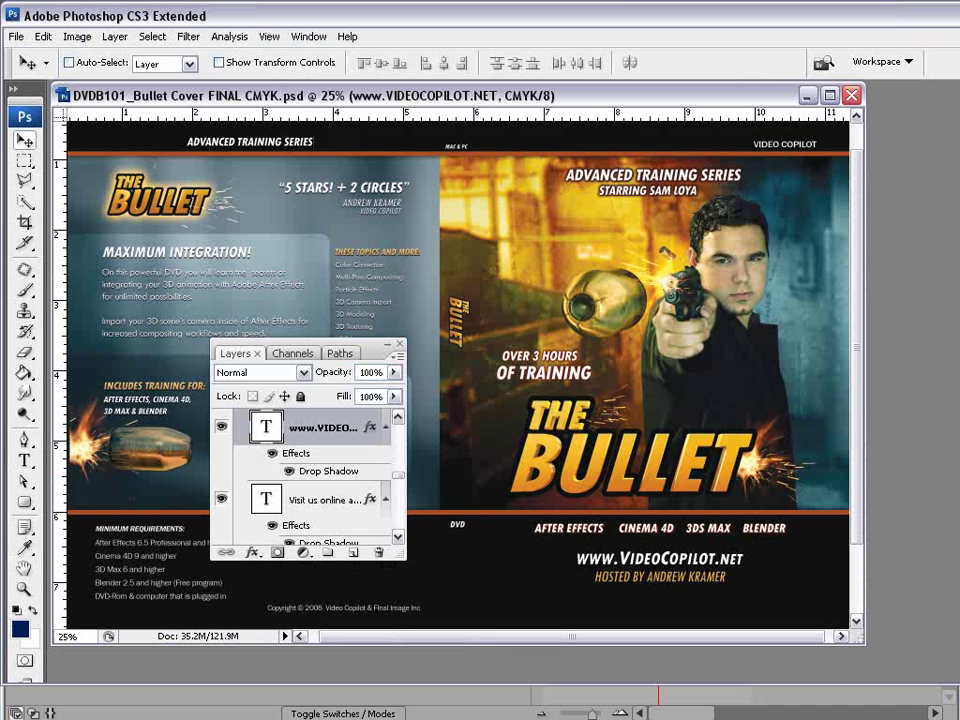
pyautogui.click(24, 460)
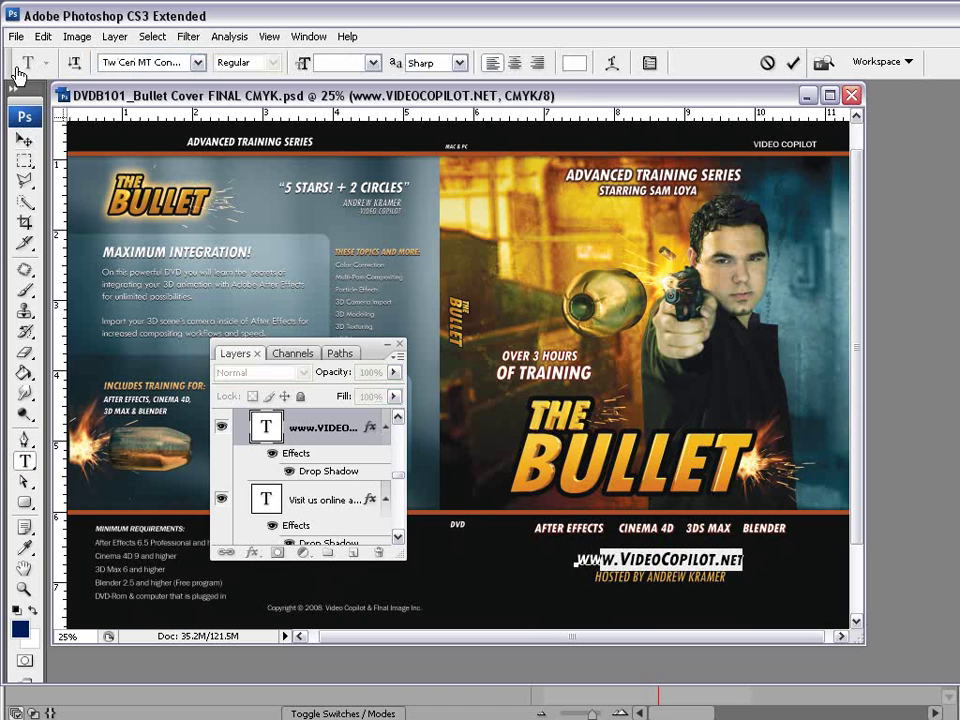
pyautogui.click(24, 140)
pyautogui.hotkey('ctrl', 't')
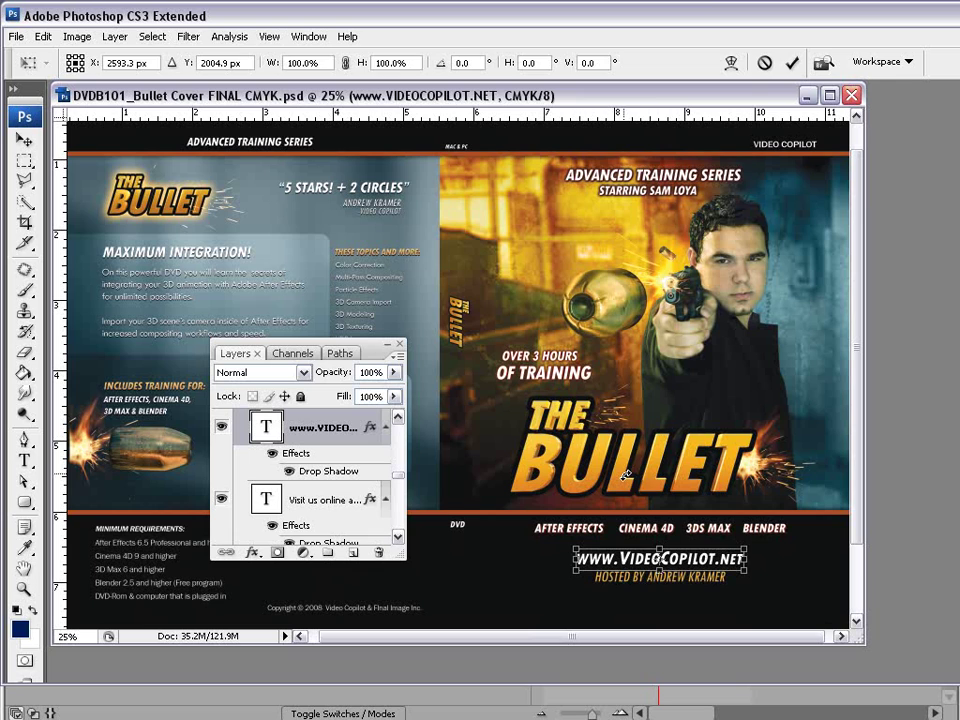
pyautogui.press('Escape')
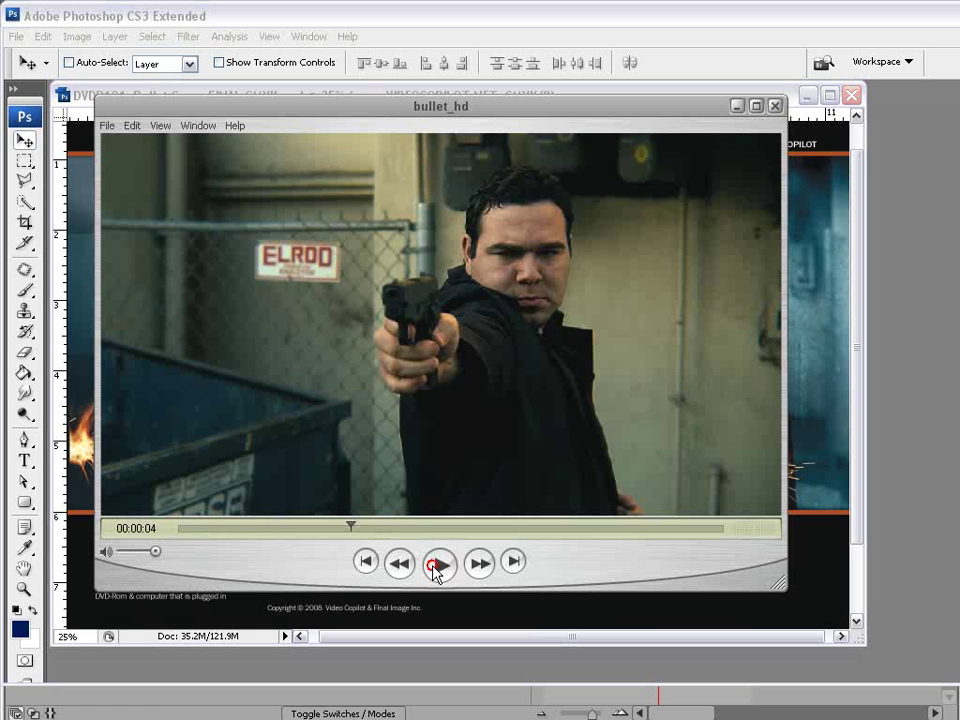
# - Play the bullet_hd clip in QuickTime Player
pyautogui.click(438, 566)
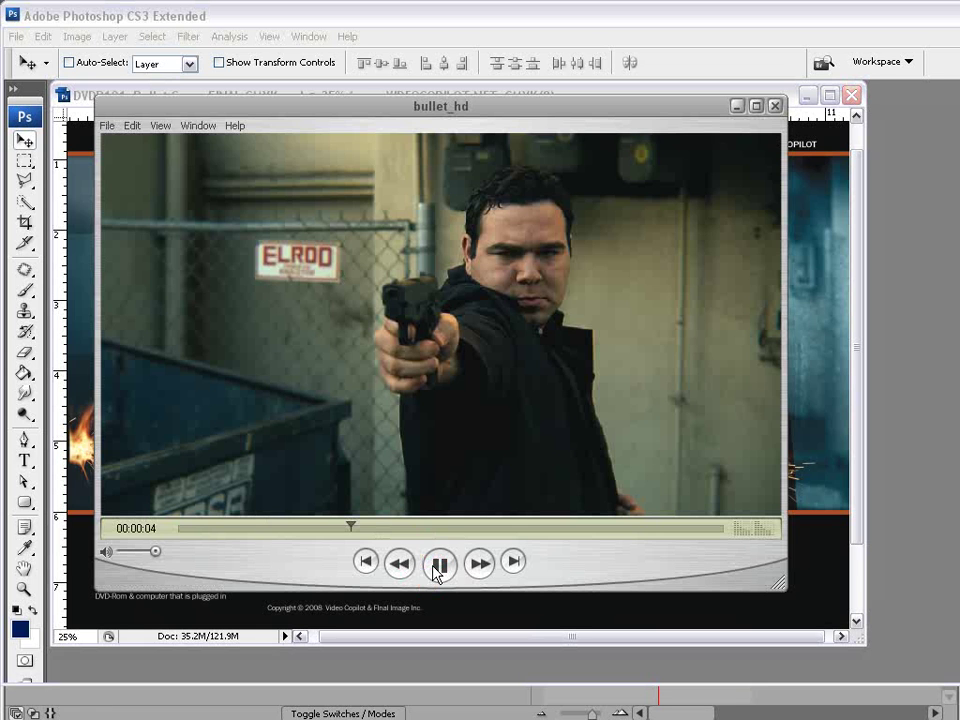